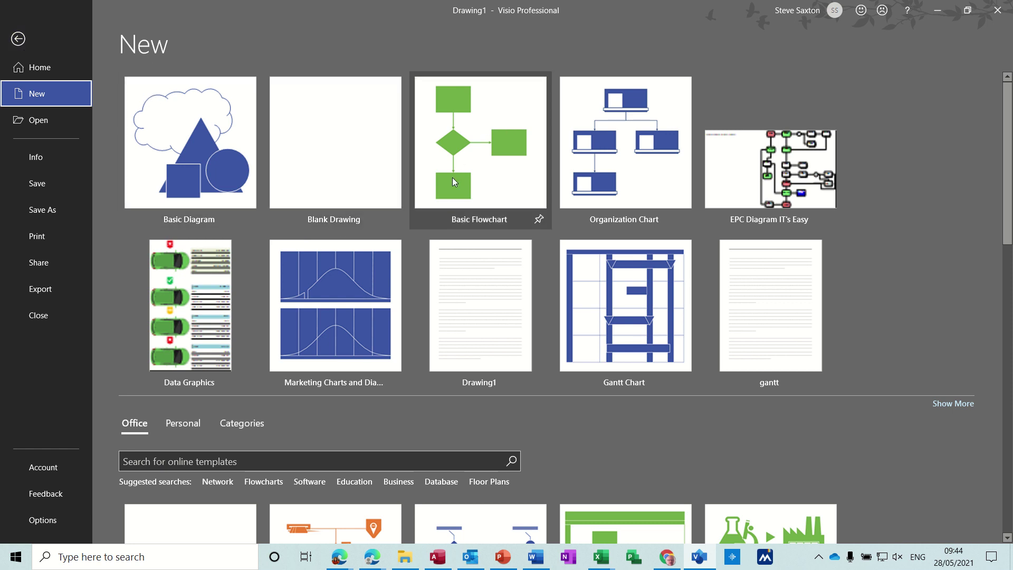
Step: Create a new drawing from the blank Basic Flowchart template with metric units
click(478, 154)
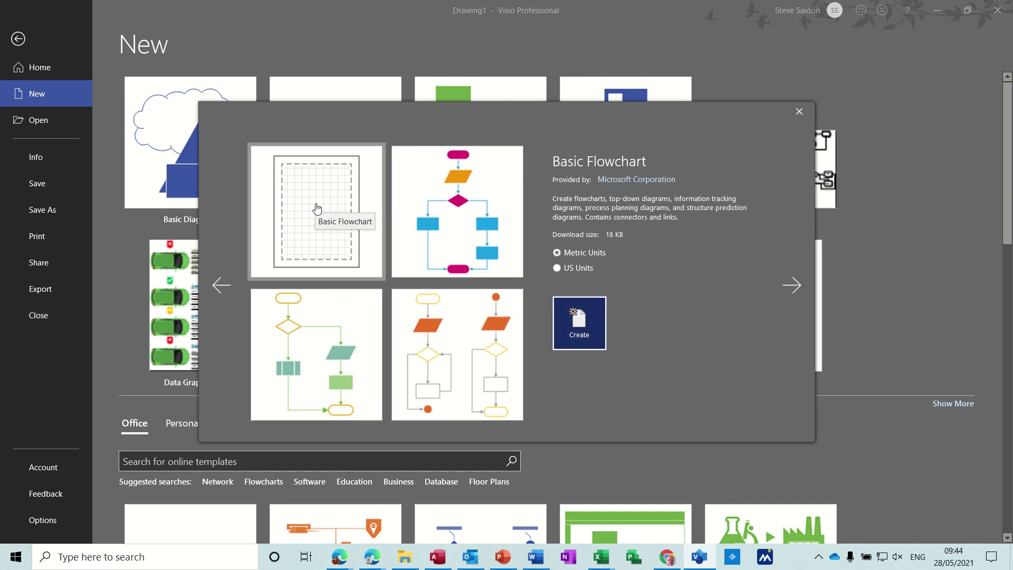
click(316, 209)
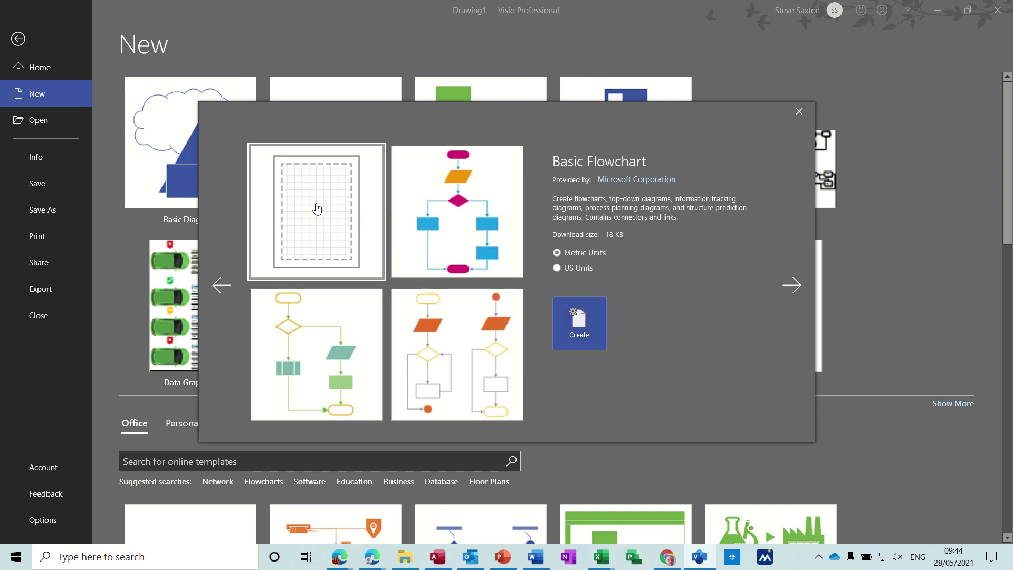
click(578, 327)
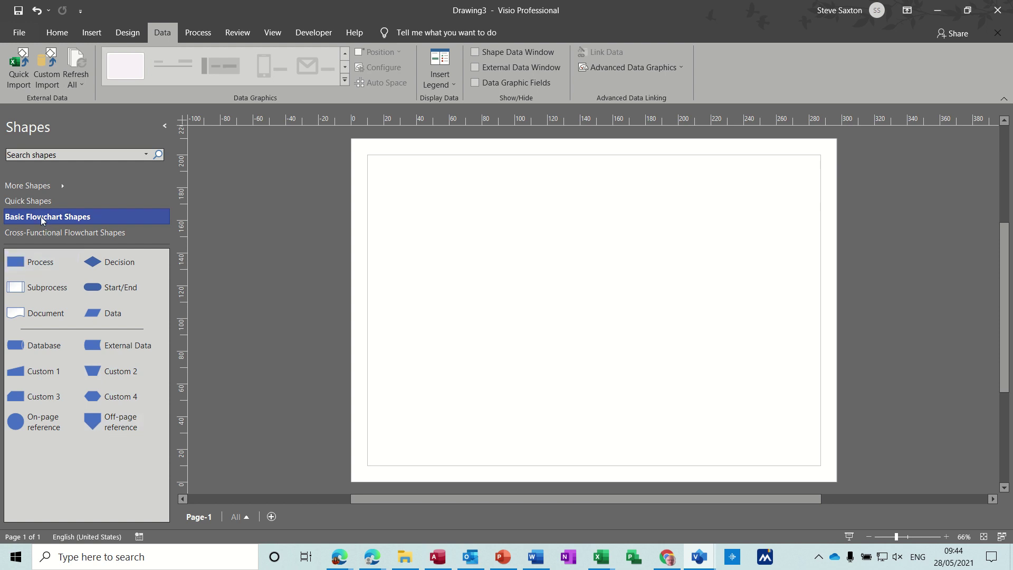
Step: View the Quick Shapes and Cross-Functional Flowchart Shapes stencils, and return to the Basic Flowchart Shapes stencil
click(33, 202)
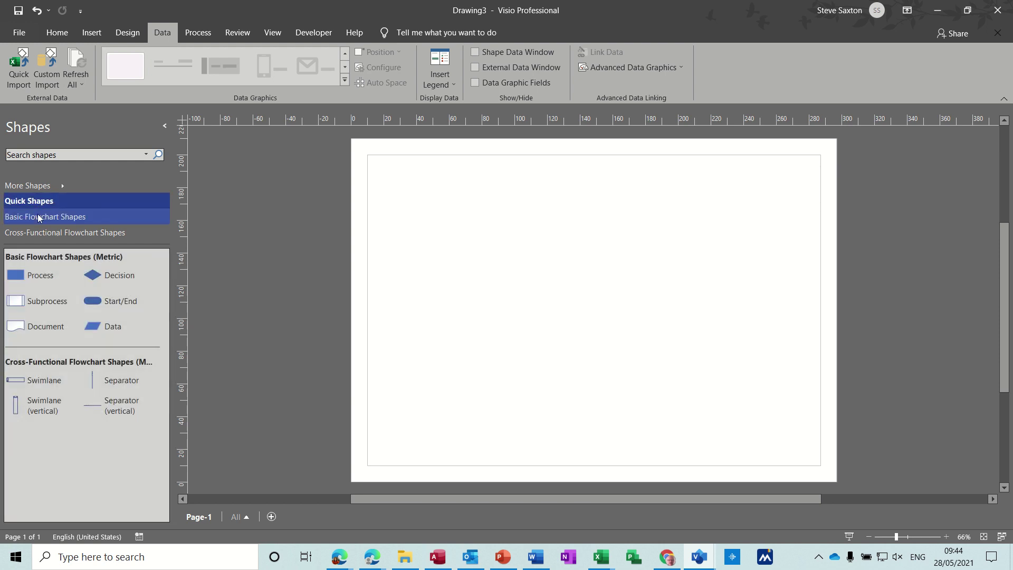
click(40, 231)
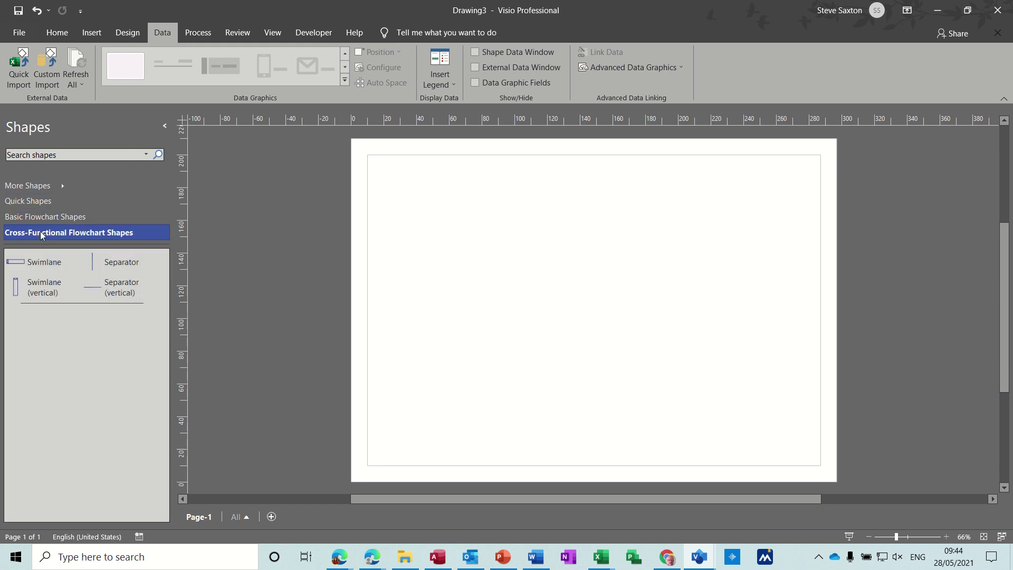
click(37, 217)
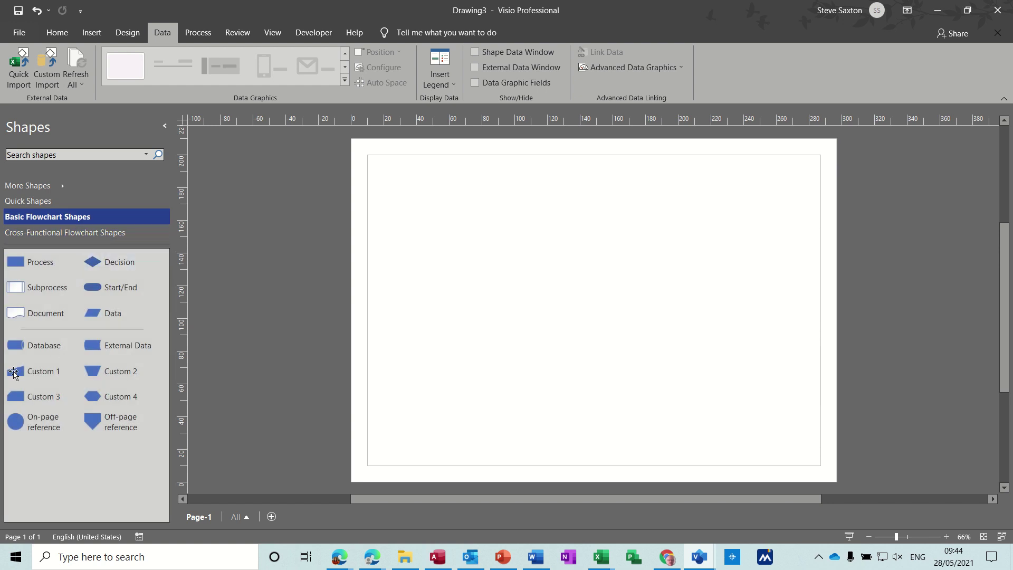
Step: Place a Start/End shape near the top of the page and add a connected Process and Decision shape below it
drag(114, 290, 529, 188)
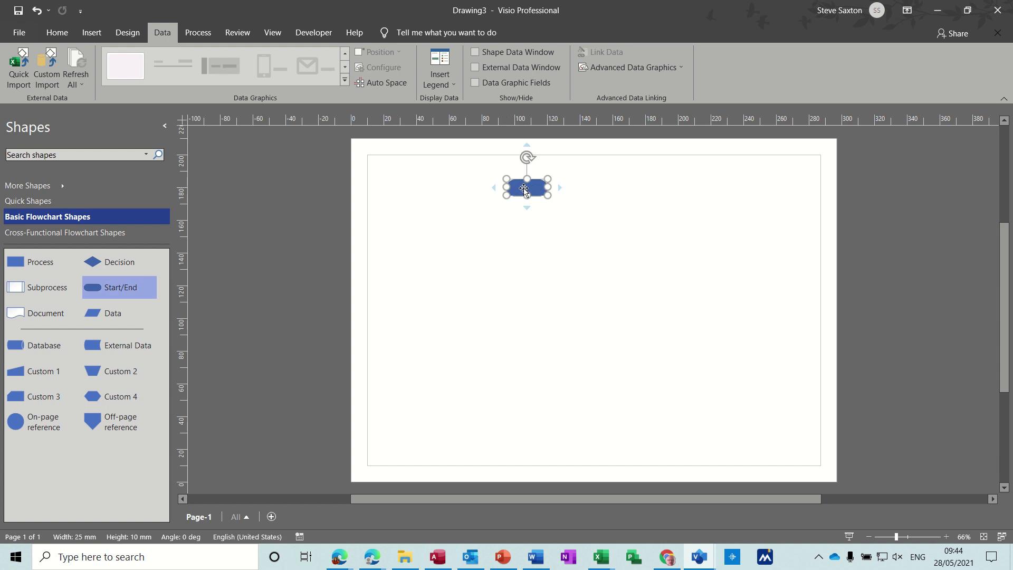
mouse_move(526, 208)
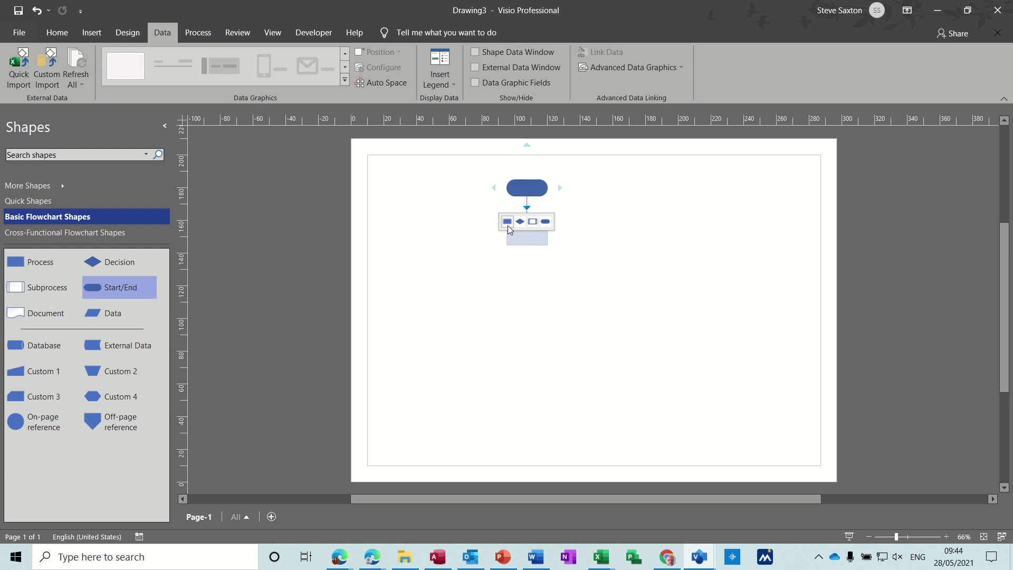
click(507, 225)
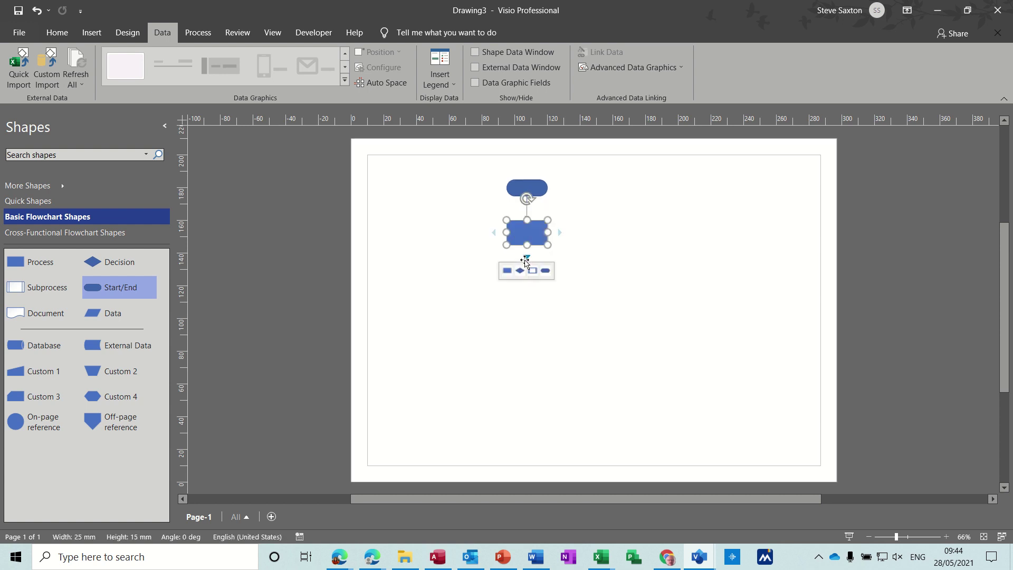
click(519, 270)
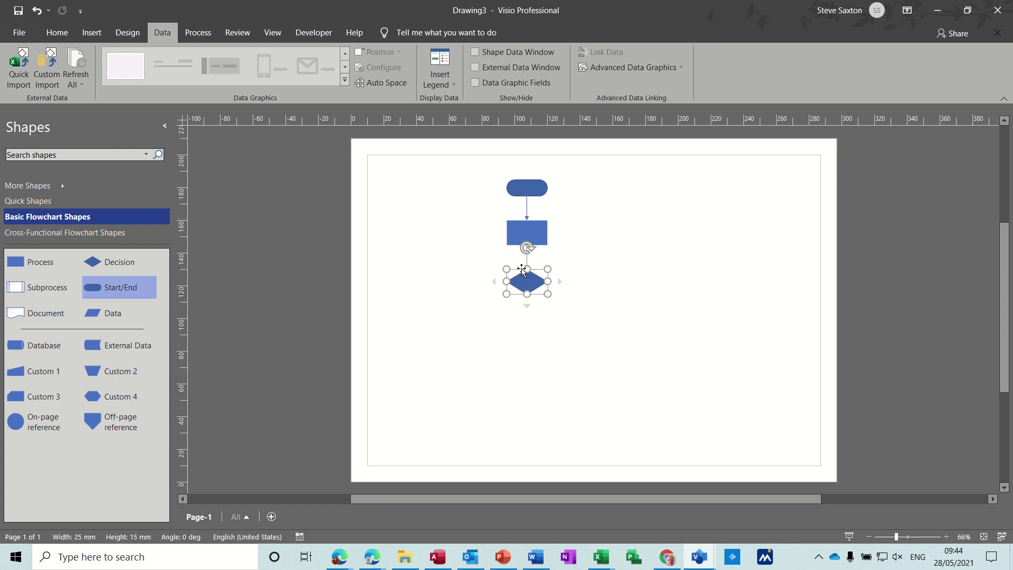
Step: Add two connected Process shapes to the decision, one to its right and one below it
mouse_move(528, 308)
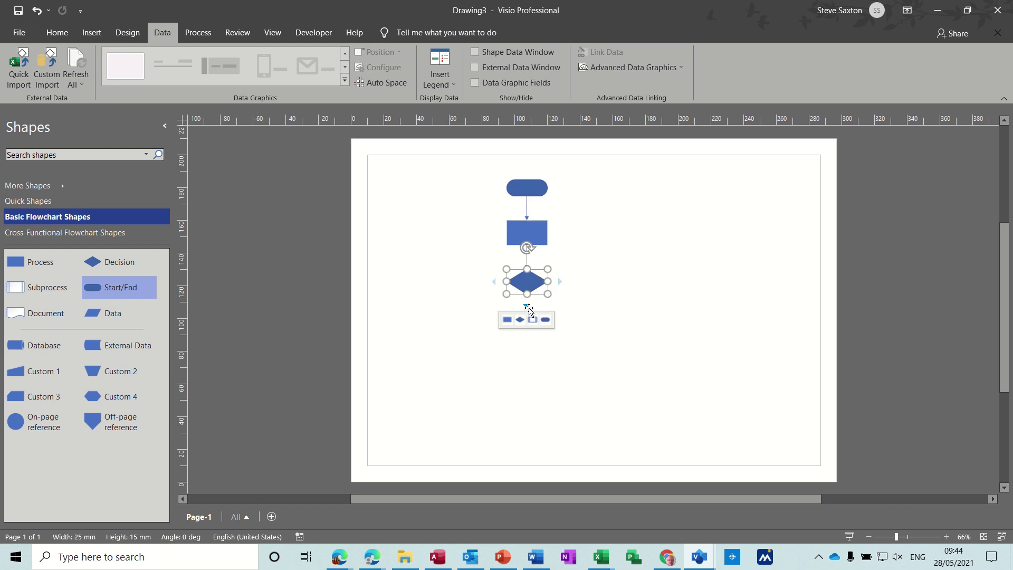
mouse_move(561, 282)
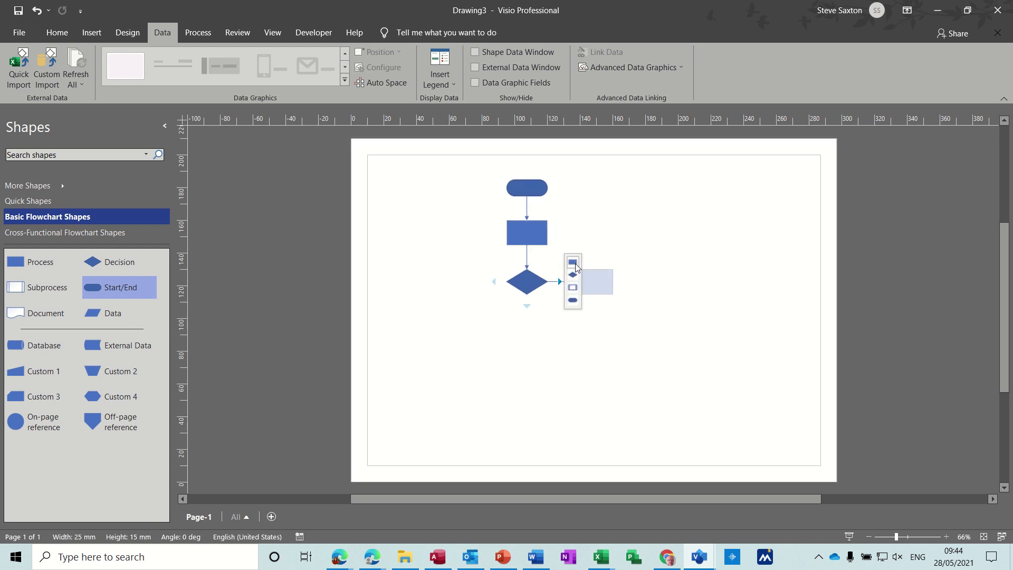
click(575, 264)
mouse_move(527, 306)
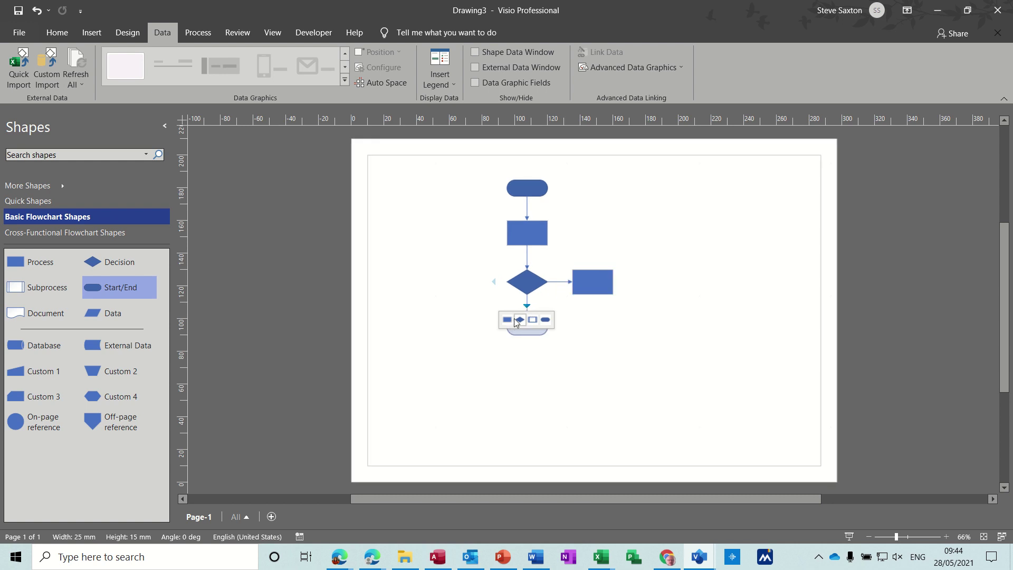
click(507, 319)
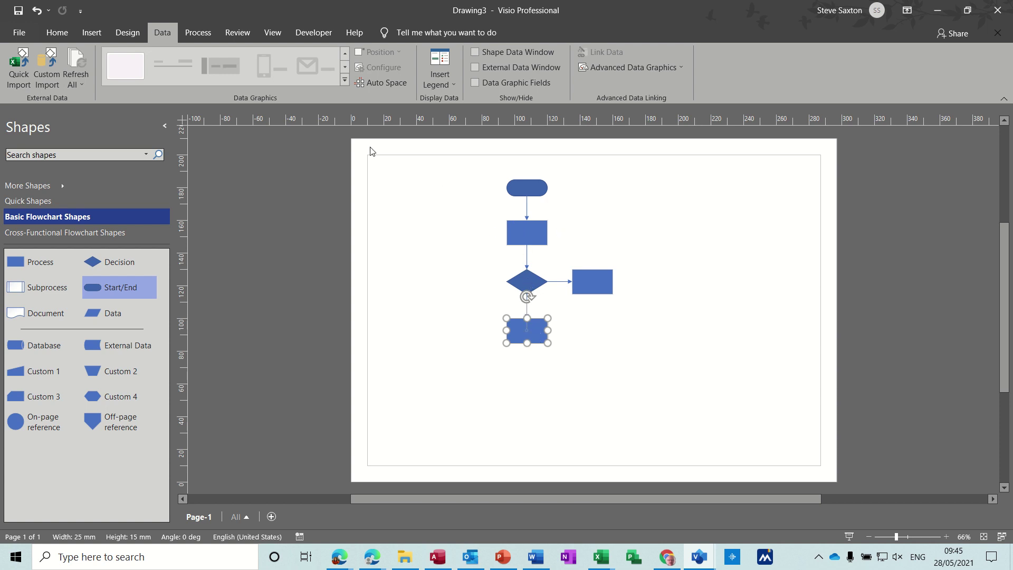
Step: Draw a connector from the right side of the right-hand Process shape back to the right side of the Start/End shape
click(71, 37)
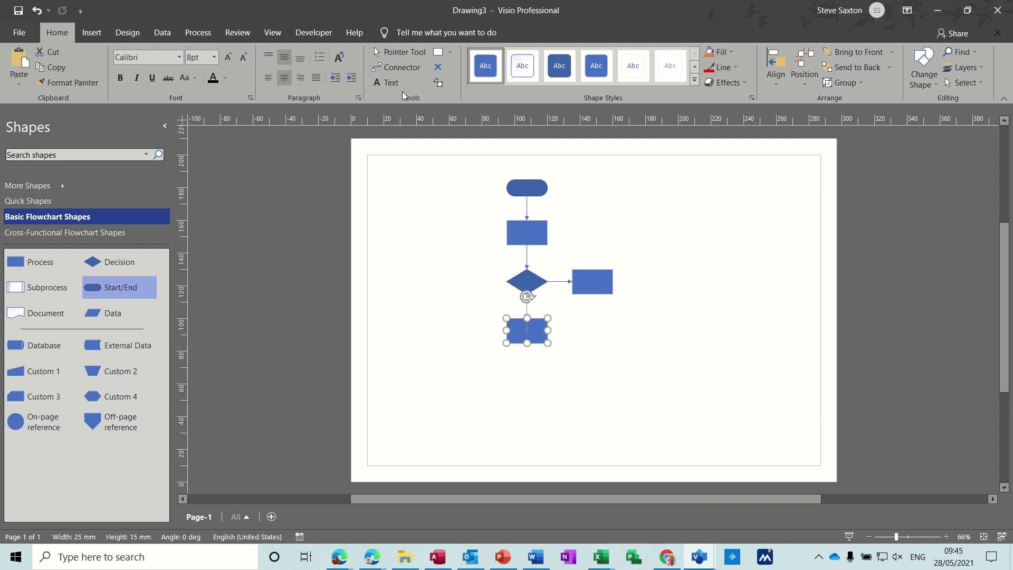
click(396, 66)
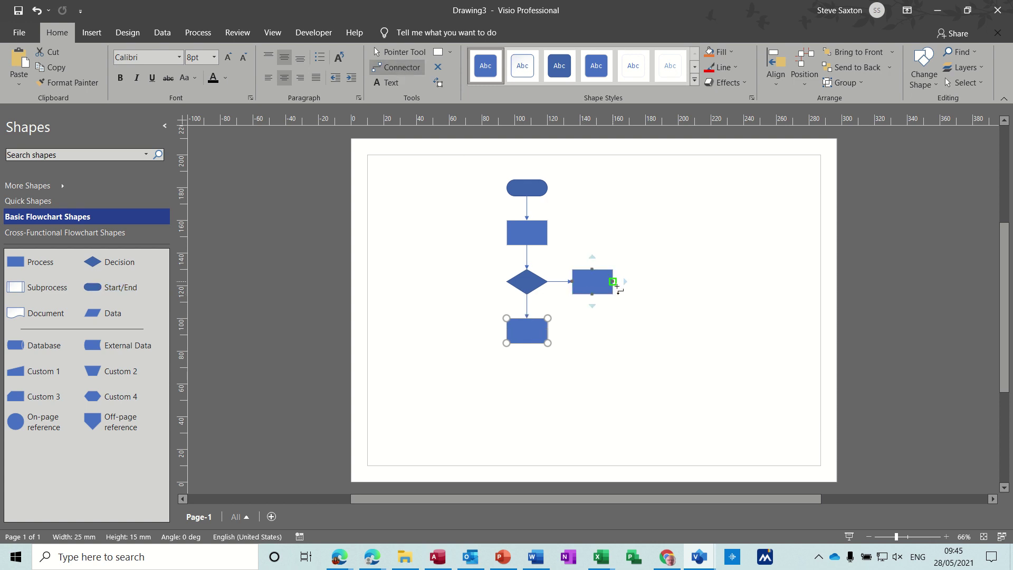
drag(615, 285, 548, 187)
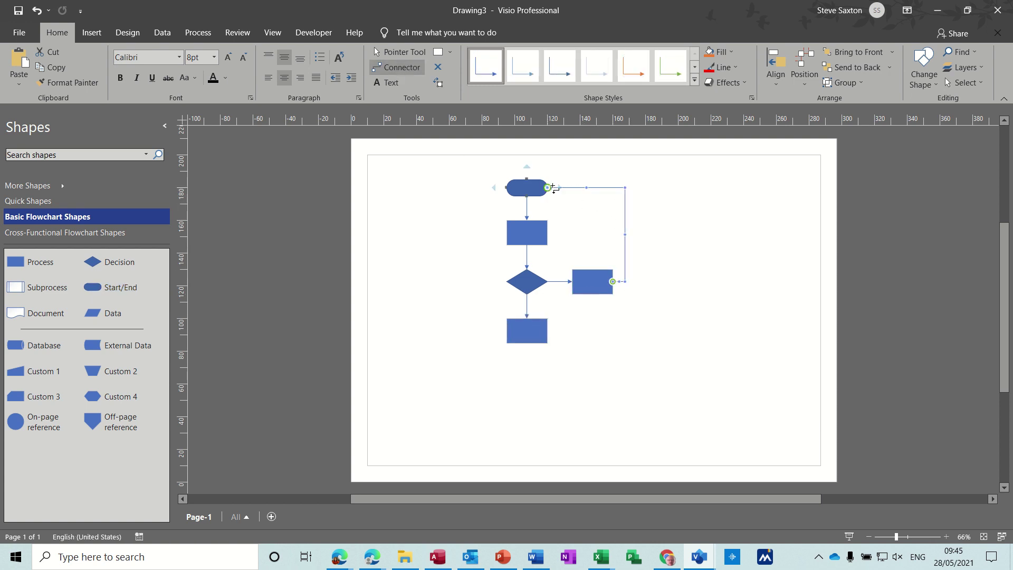
click(409, 55)
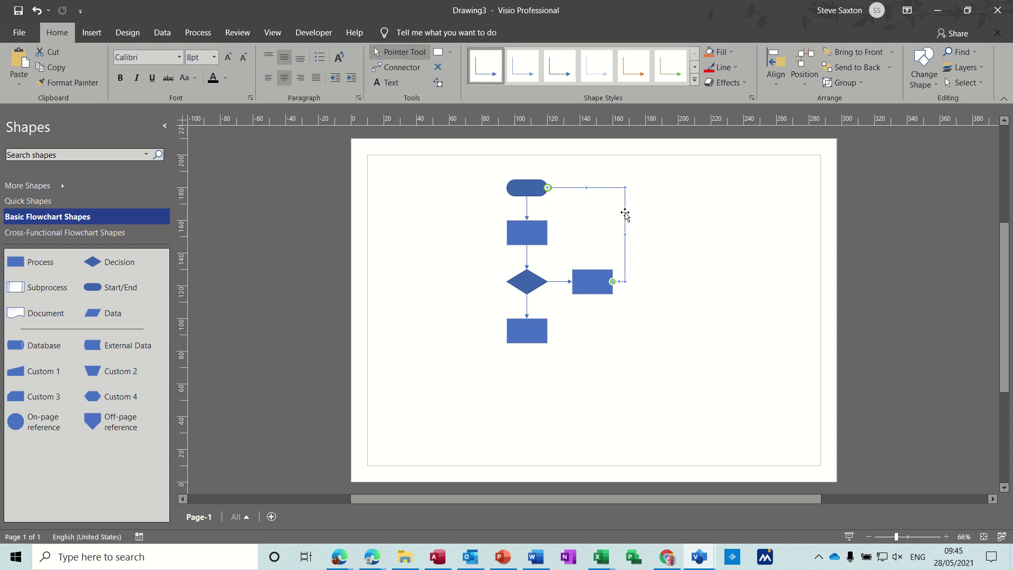
click(632, 213)
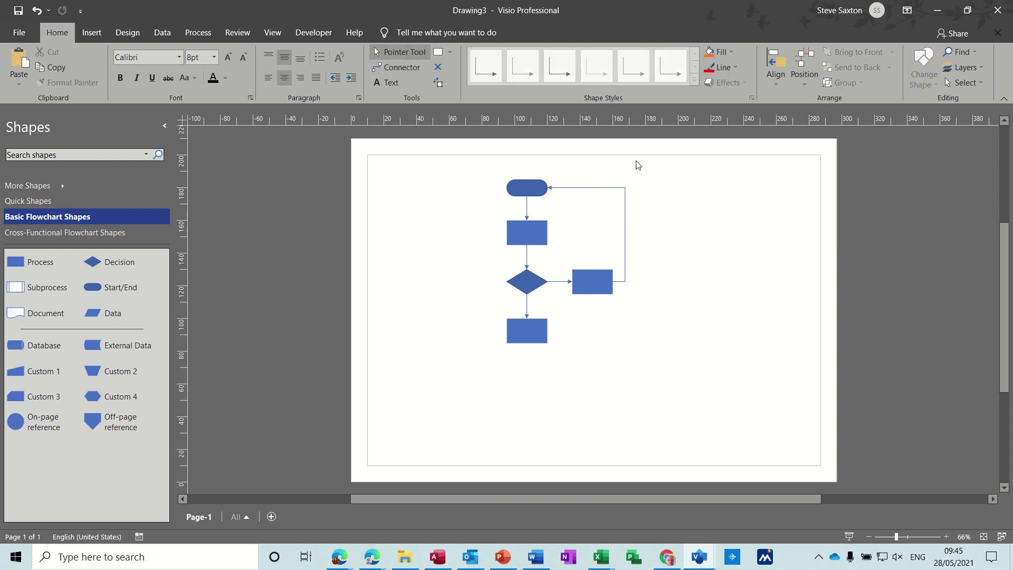
Step: Format the return connector to the Start/End shape as a red, long-dashed line with a 2¼ pt weight
click(619, 190)
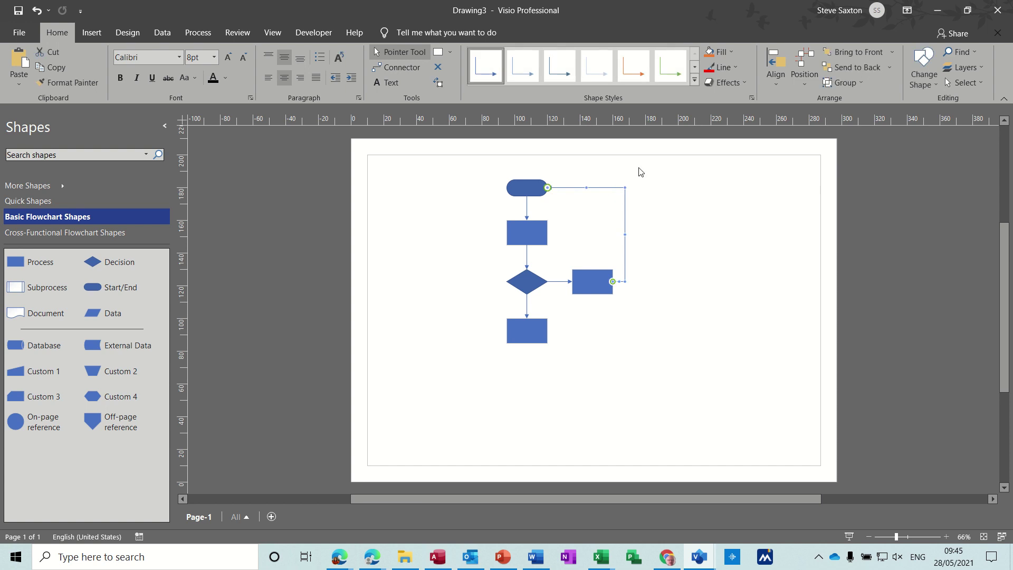
click(727, 71)
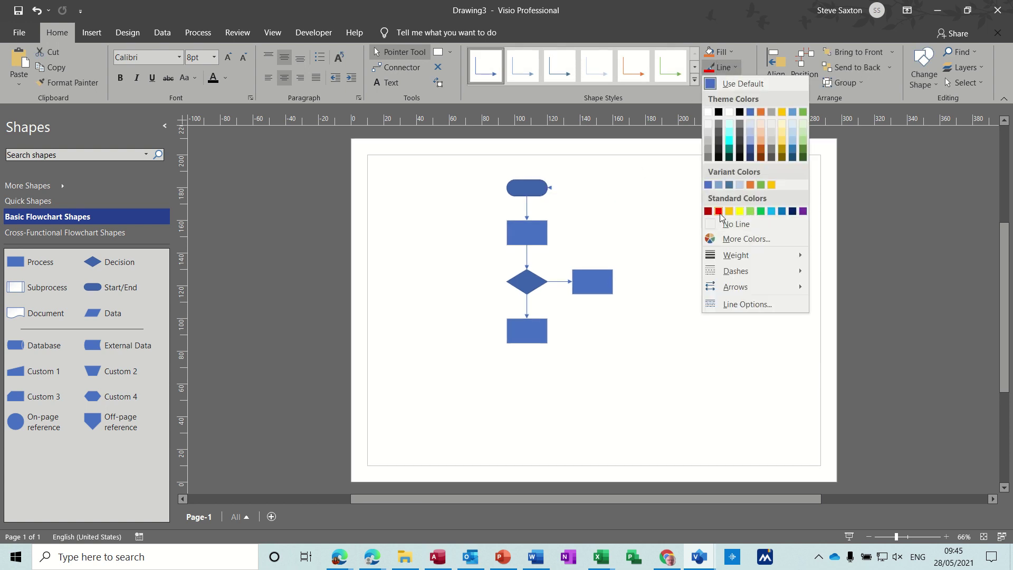
mouse_move(748, 254)
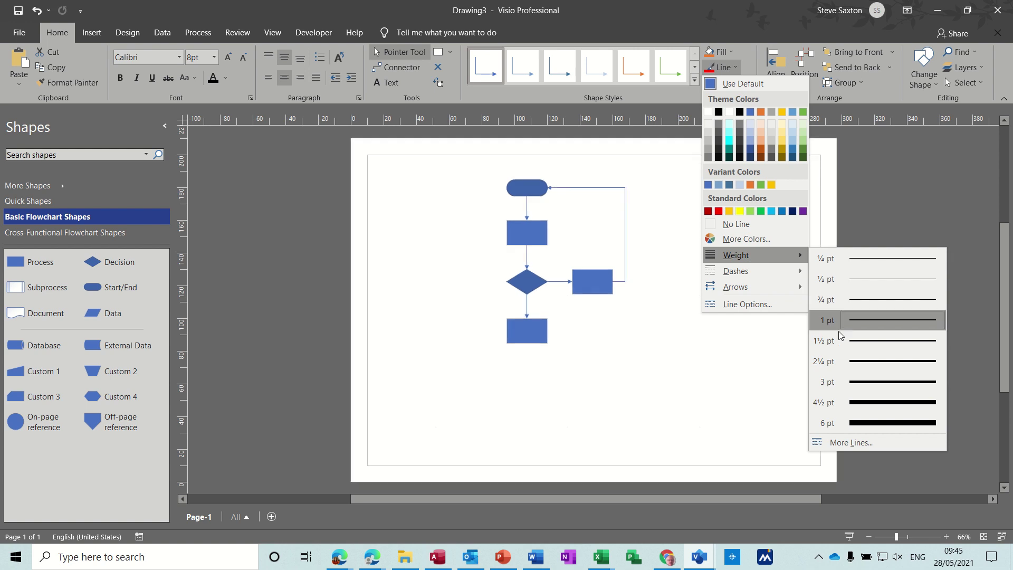
click(844, 361)
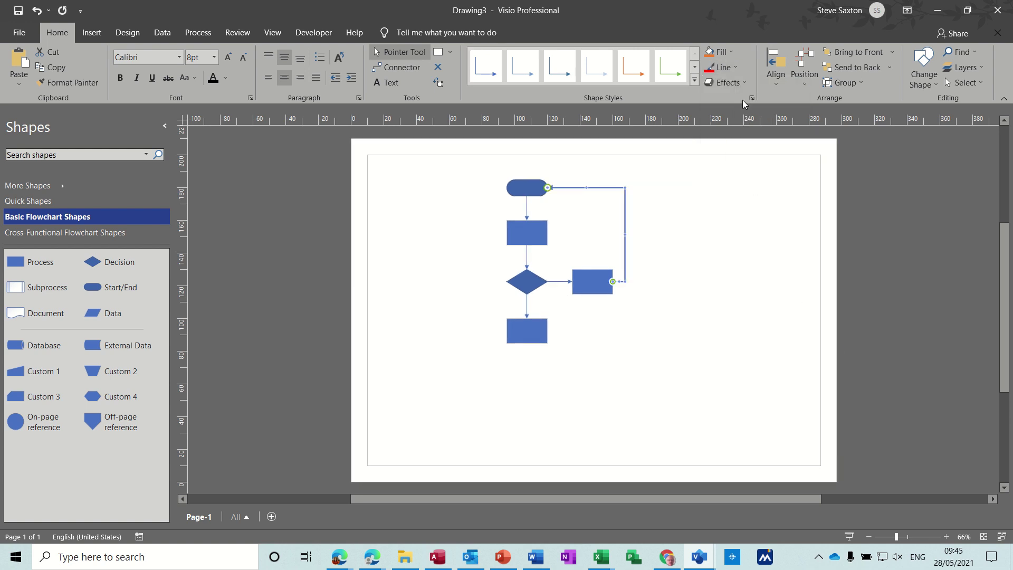
click(724, 67)
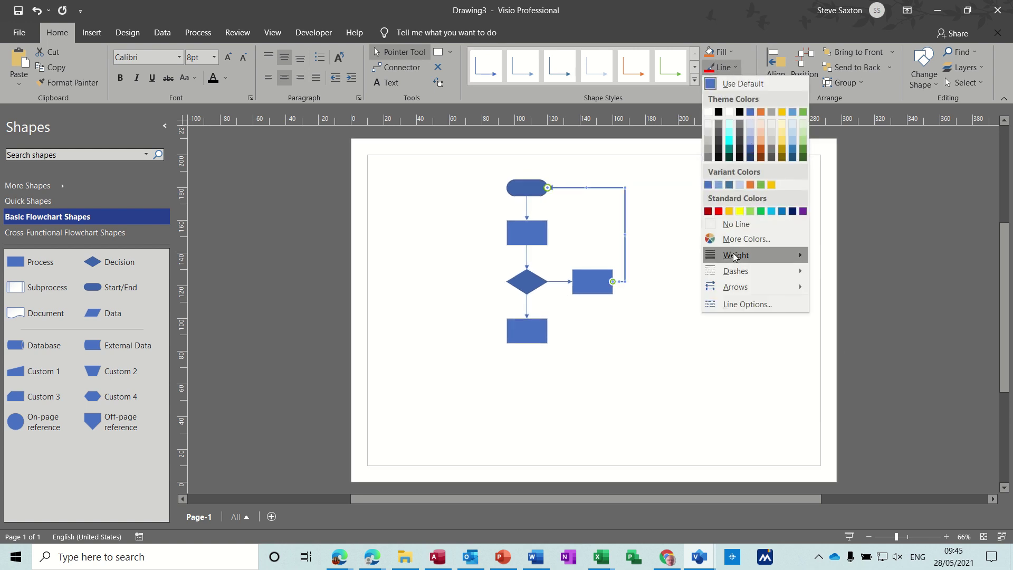
mouse_move(790, 287)
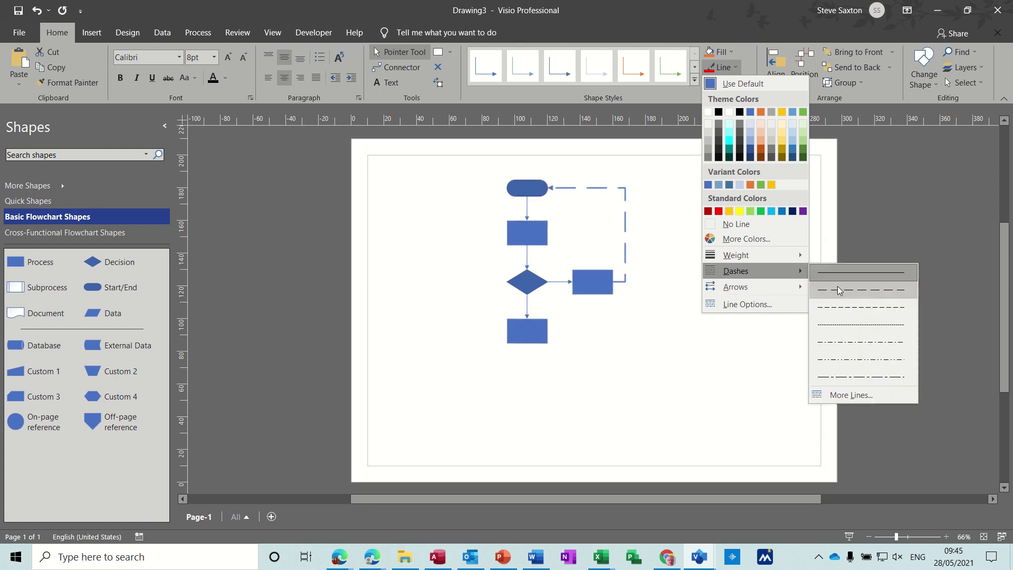
click(839, 289)
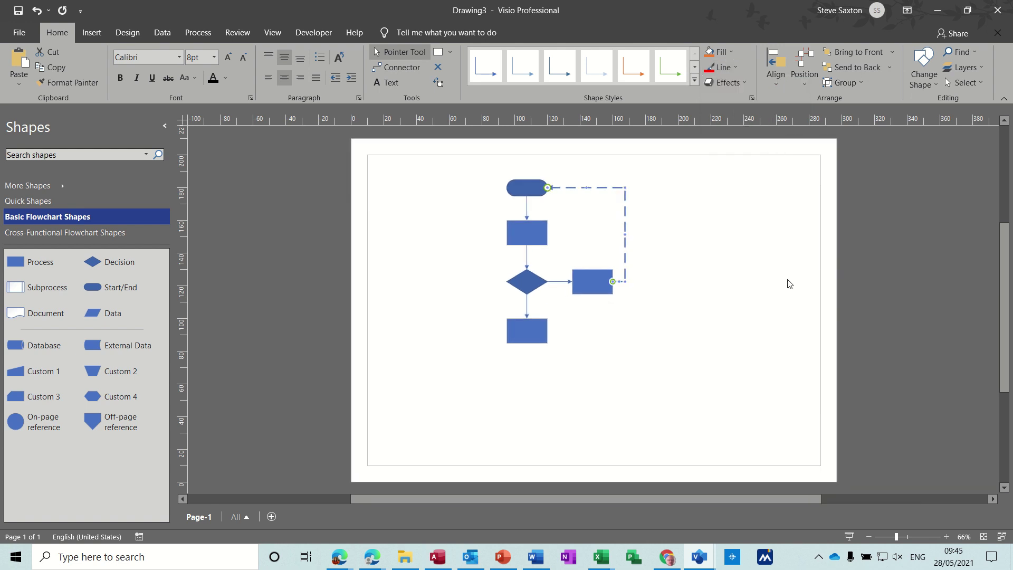
click(724, 71)
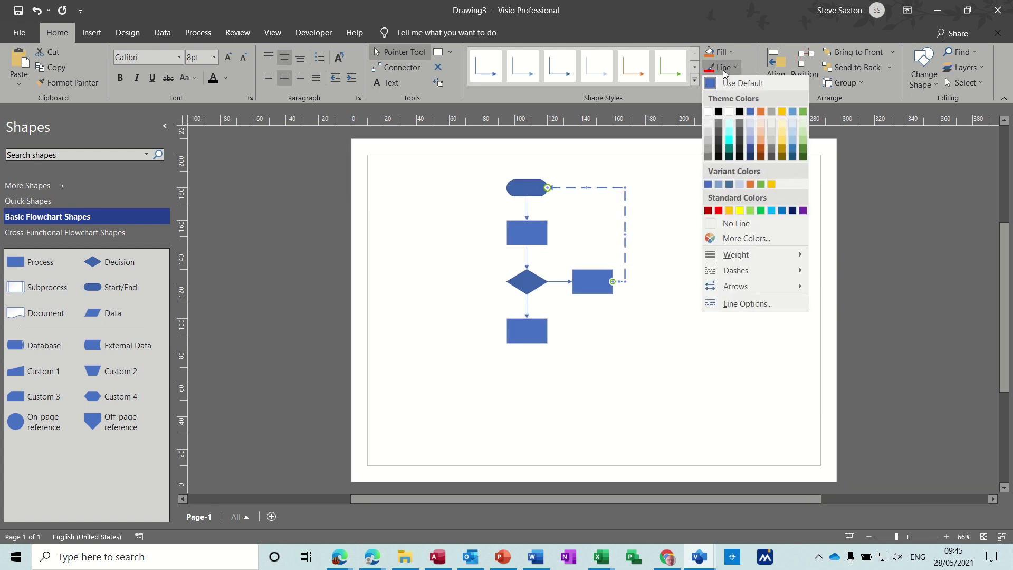
click(719, 212)
click(441, 277)
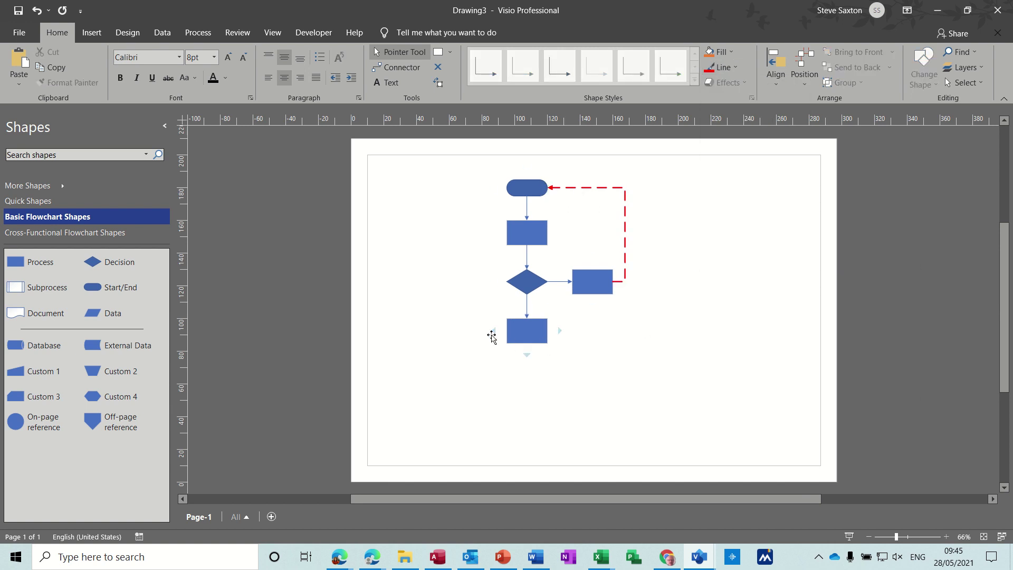
mouse_move(526, 354)
click(527, 342)
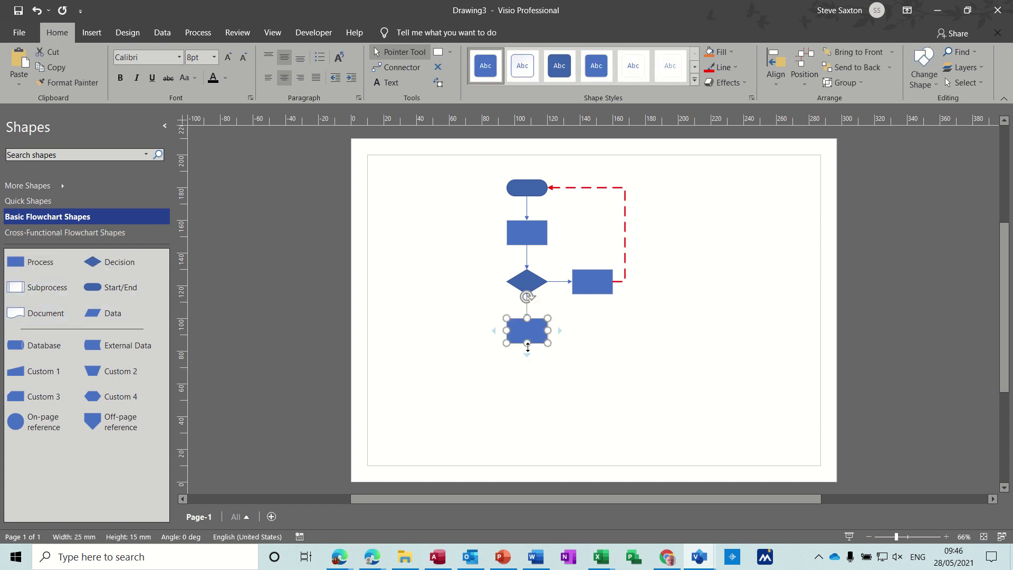
Step: Place a Document shape left of the decision and draw a connector from the decision to it
mouse_move(528, 356)
drag(46, 316, 446, 287)
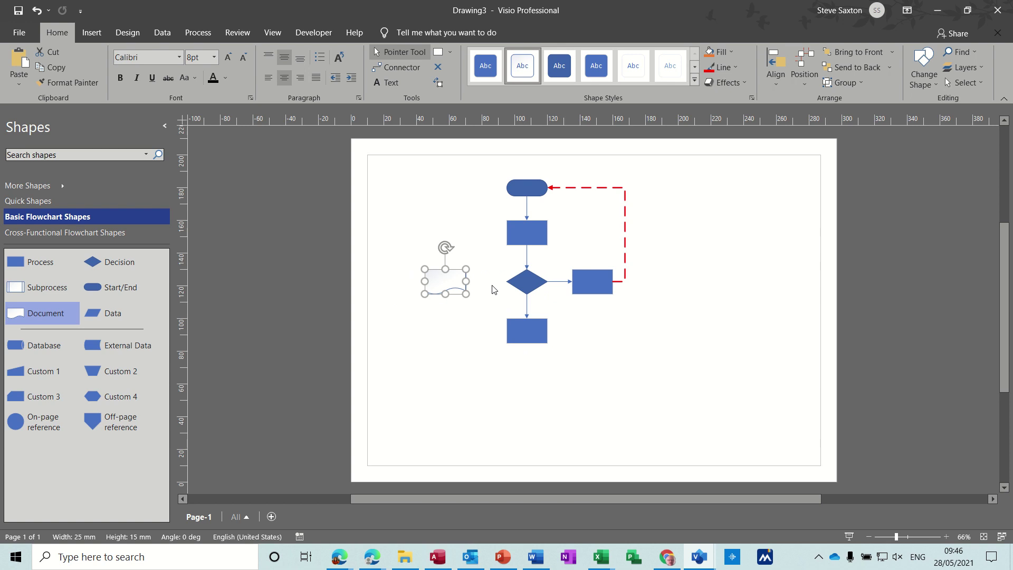
click(401, 67)
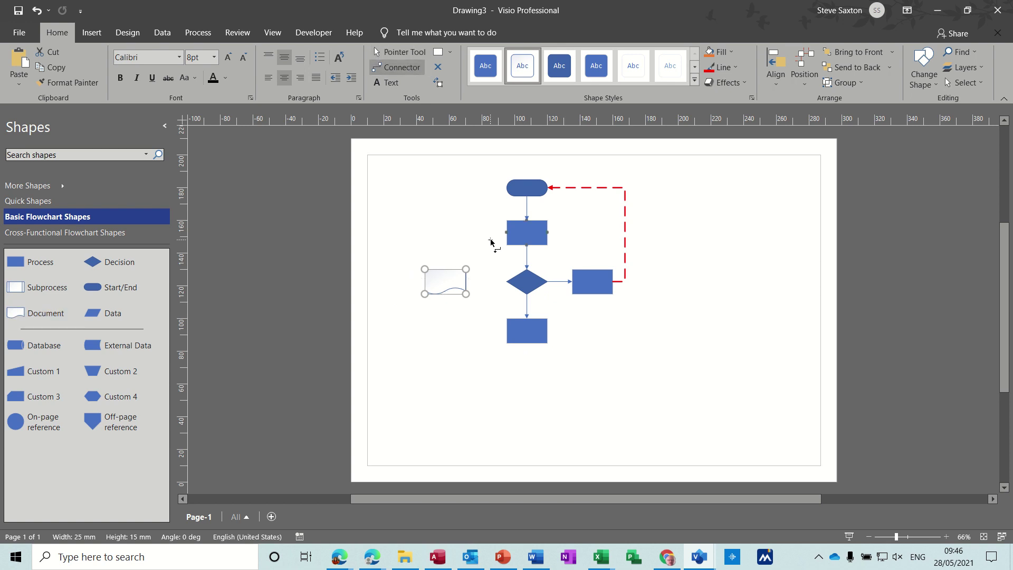
drag(506, 280, 466, 282)
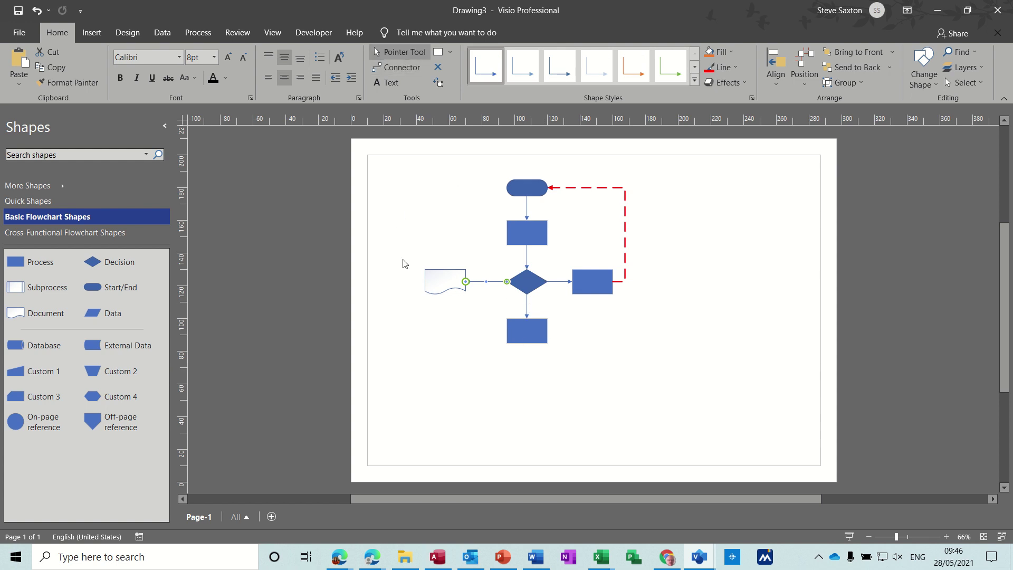
Step: Add a connected Decision shape below the bottom Process shape
click(526, 331)
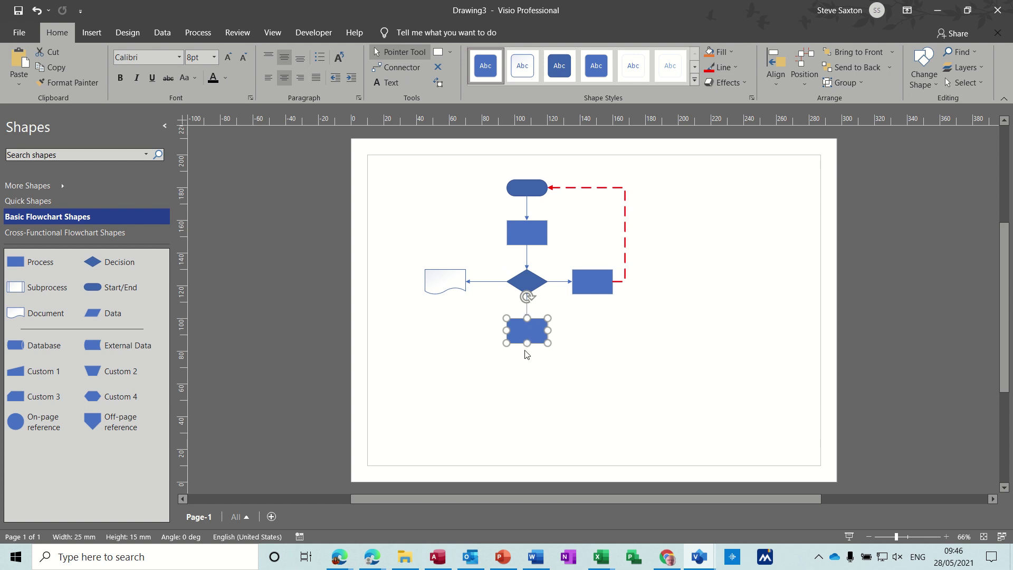
click(491, 364)
click(524, 335)
click(599, 339)
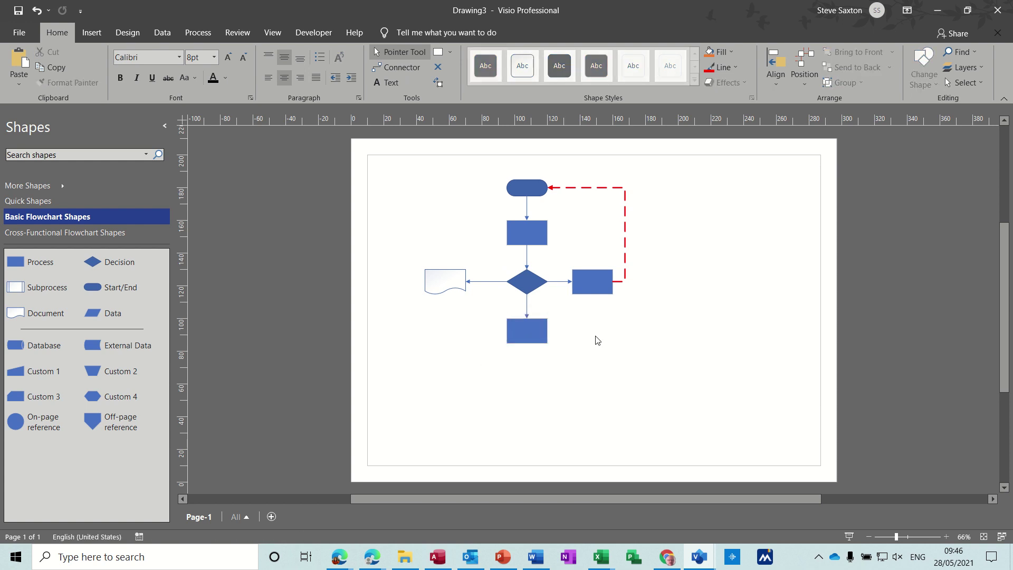
click(542, 333)
mouse_move(526, 354)
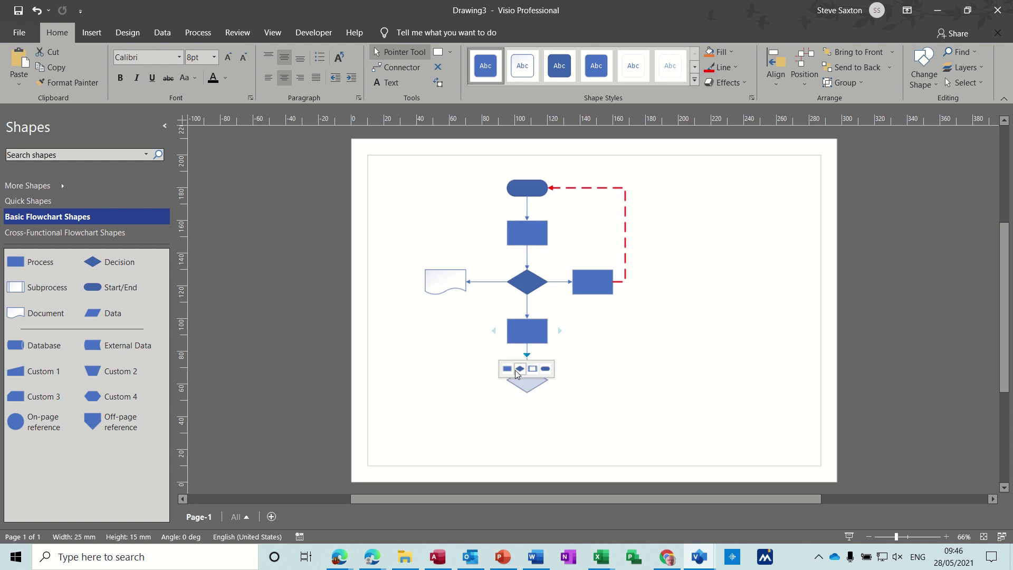
click(516, 371)
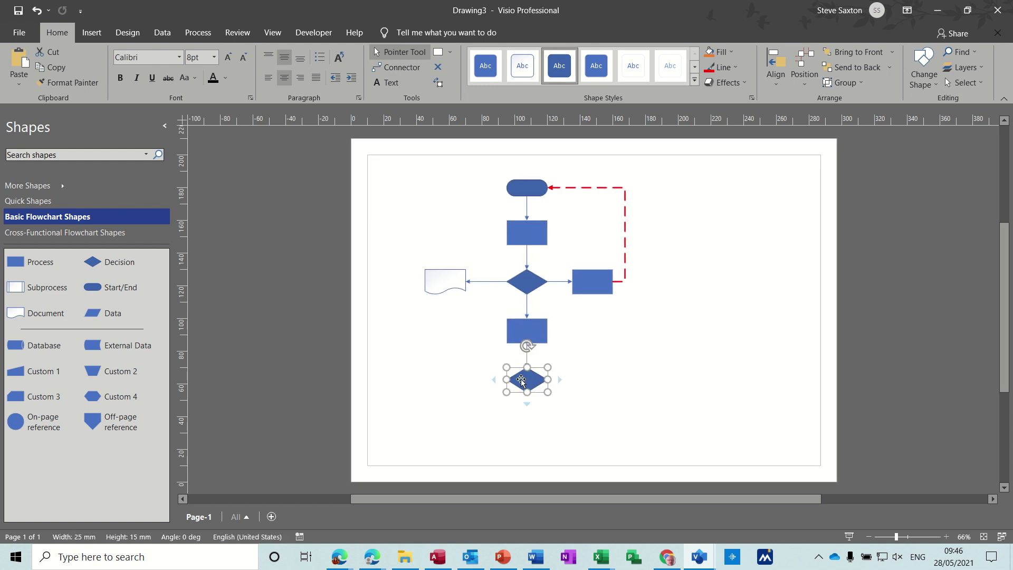
Step: Add two connected Process shapes to the lower decision, one to its right and one below it
mouse_move(561, 381)
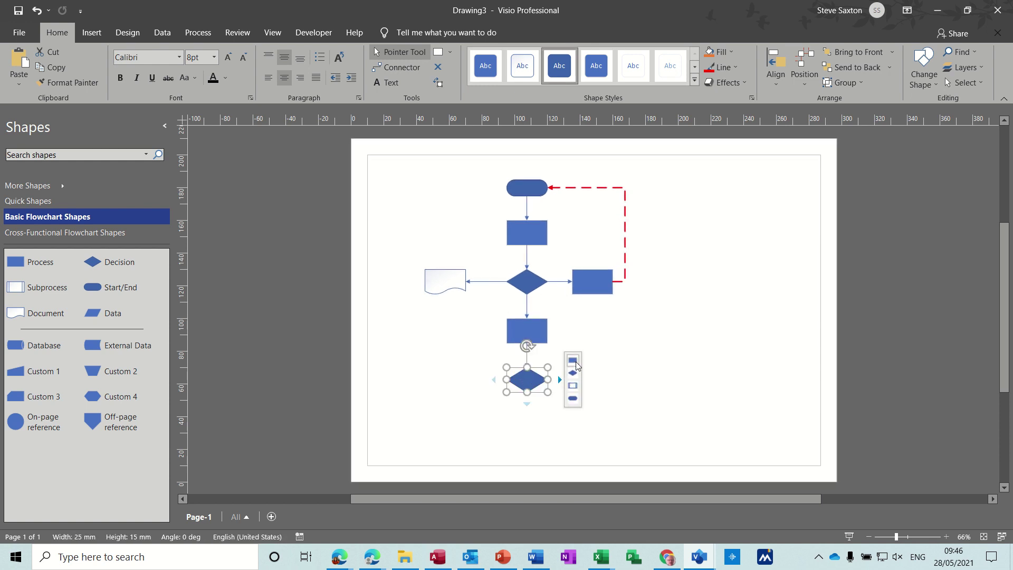
click(572, 360)
click(526, 403)
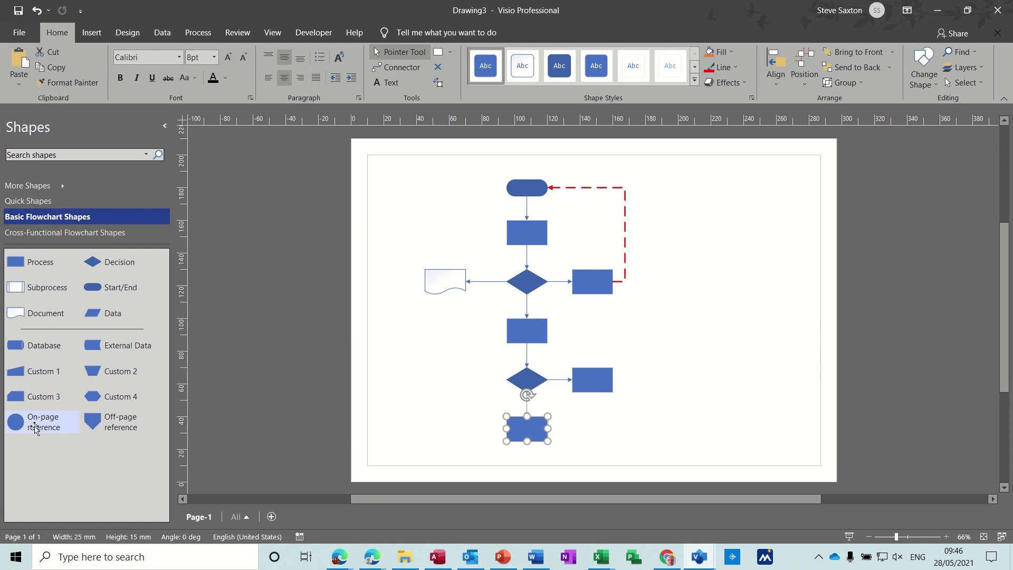
Step: Place an Off-page reference shape in the page's lower right corner, linked to a new page named Page-2
drag(110, 424, 782, 450)
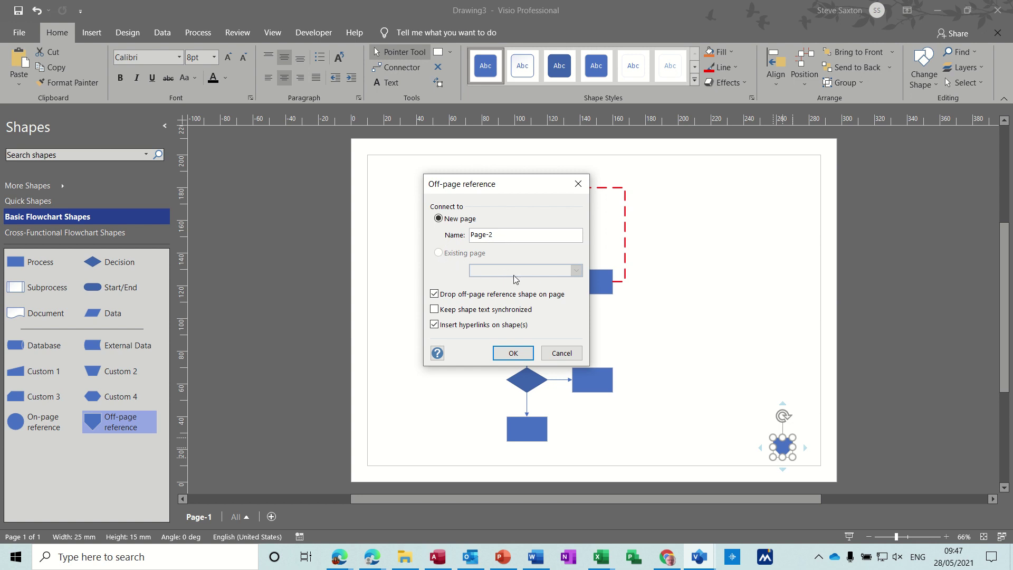
click(503, 349)
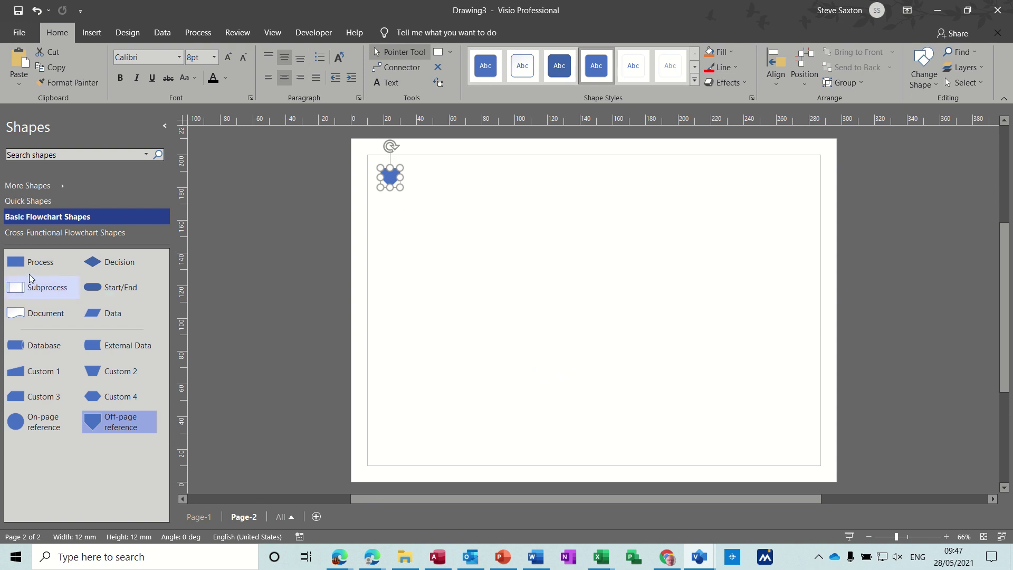
Step: Build a vertical chain of connected Process, Decision and Process shapes near the top centre of Page-2
drag(23, 263, 524, 181)
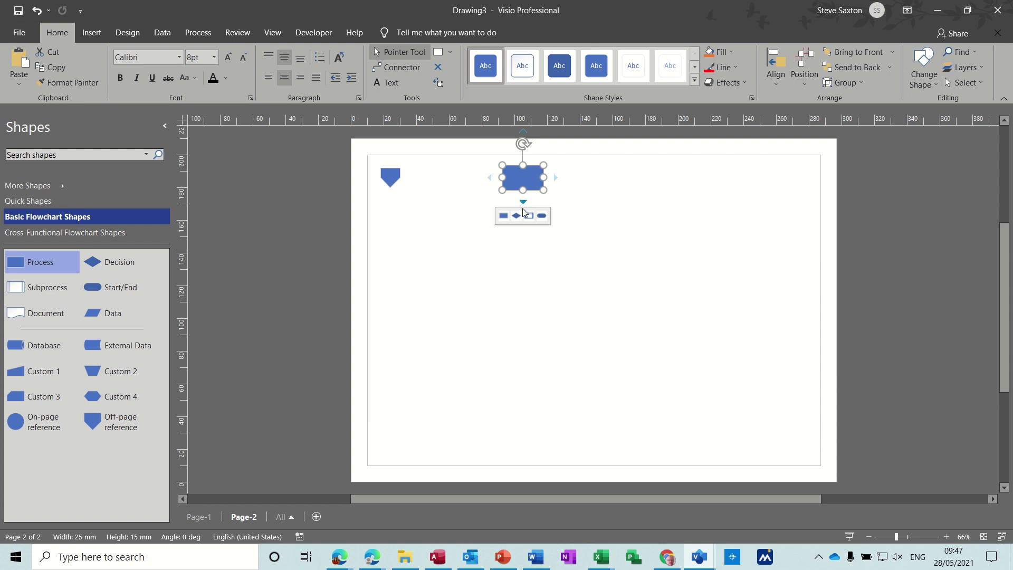
click(519, 217)
mouse_move(522, 251)
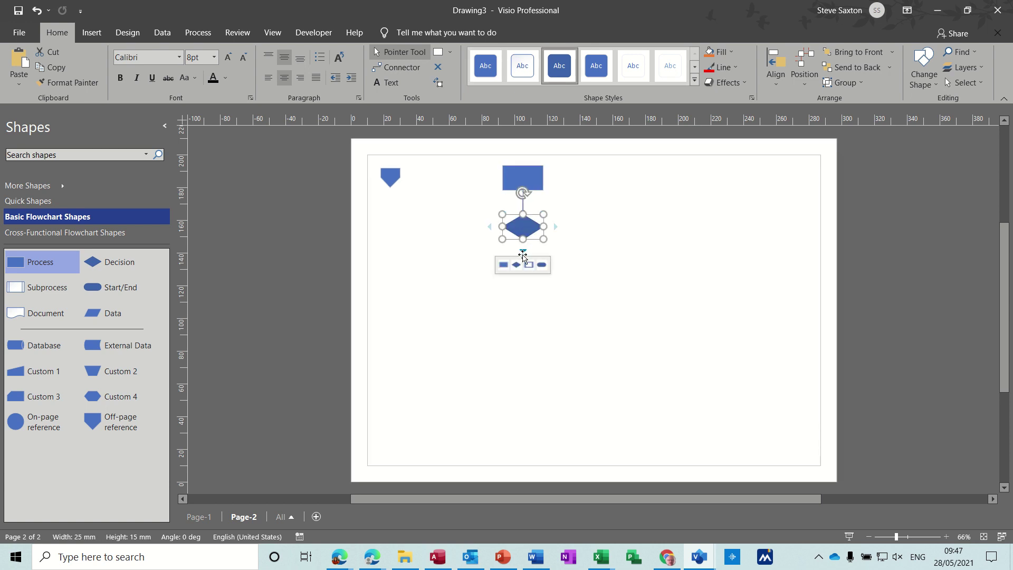
click(502, 265)
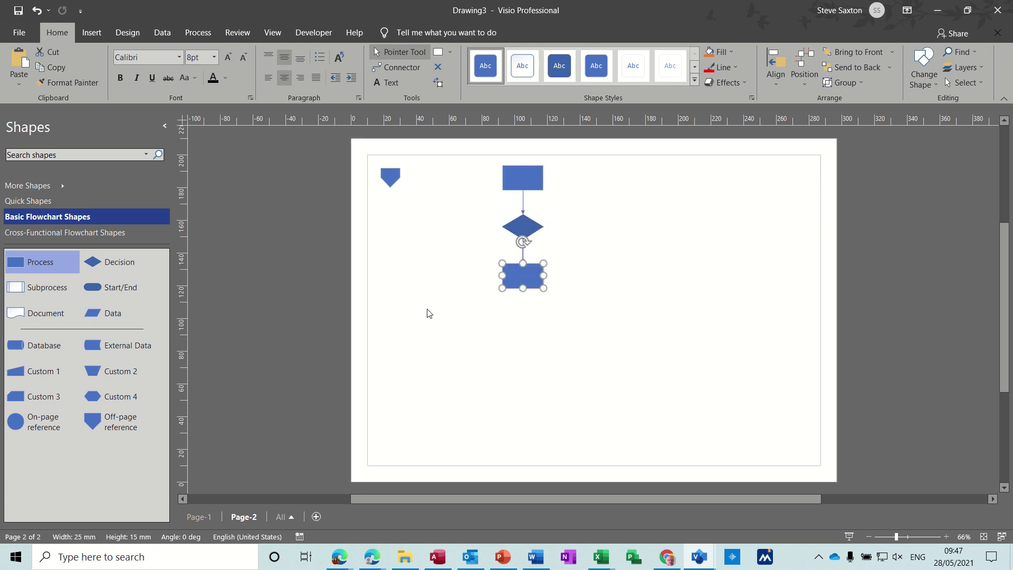
Step: Return to Page-1 and add two connected Process shapes in a row to the right of the bottom Process shape
click(199, 516)
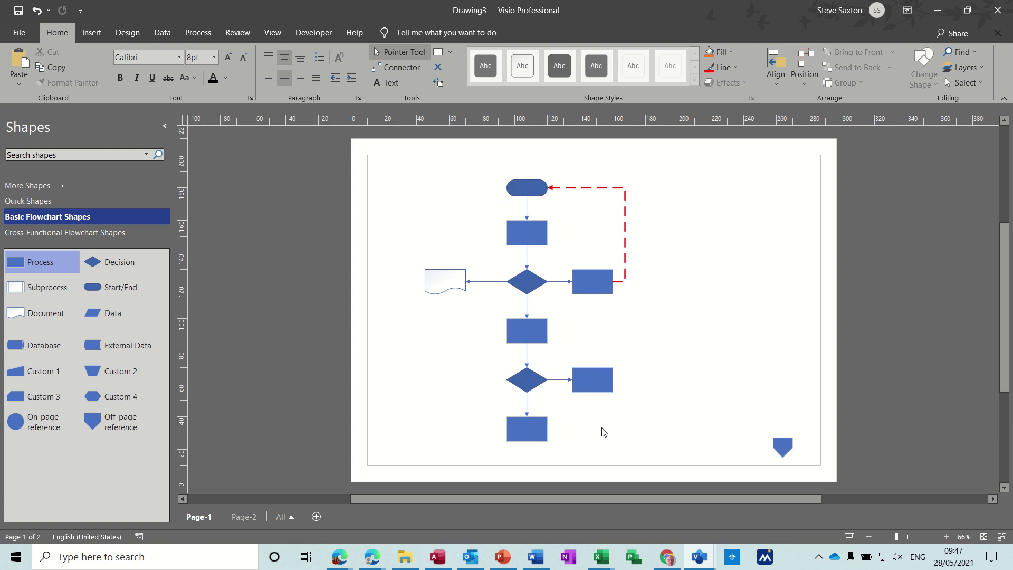
mouse_move(560, 429)
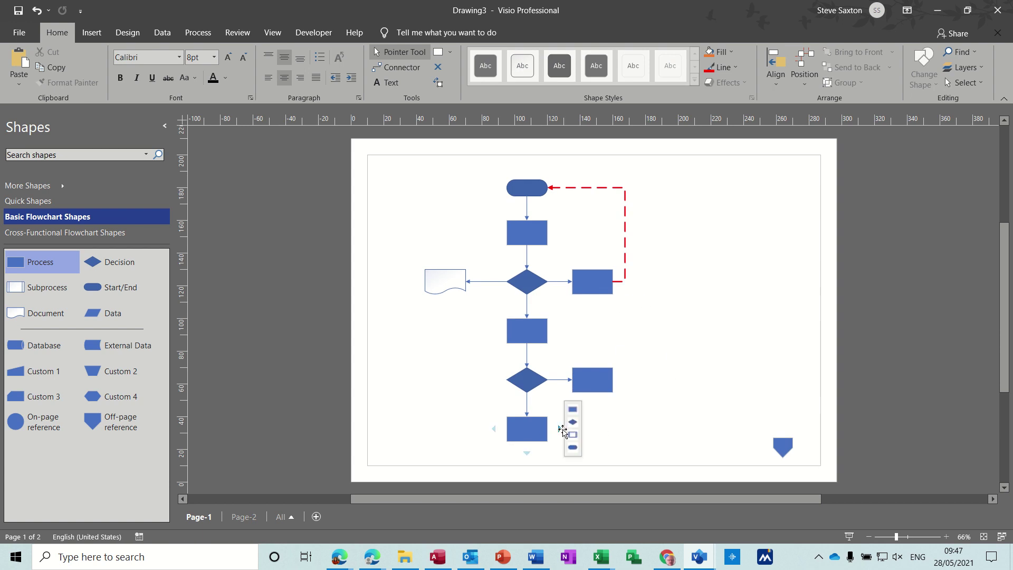
click(578, 410)
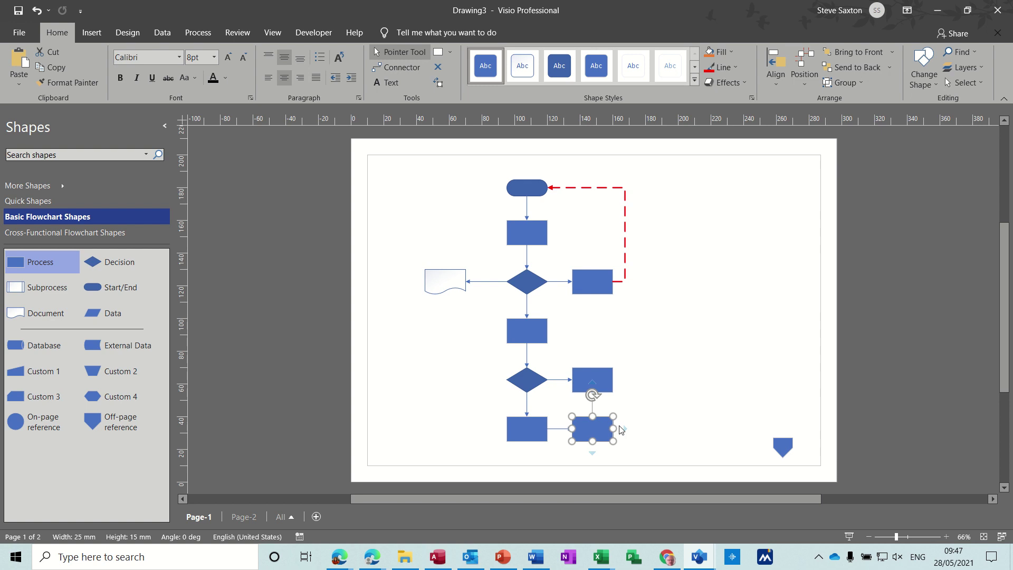
mouse_move(625, 429)
click(641, 410)
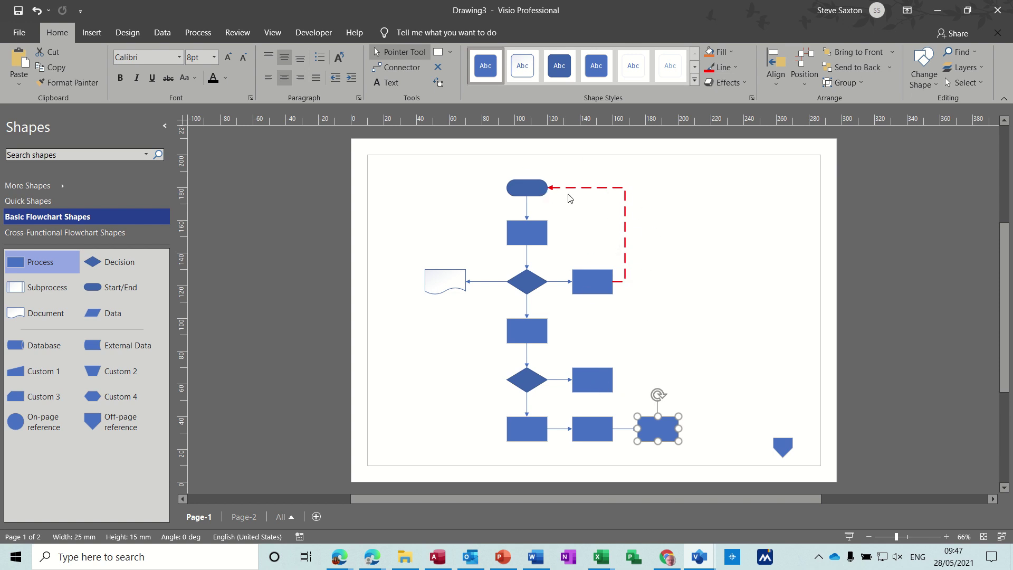
click(450, 392)
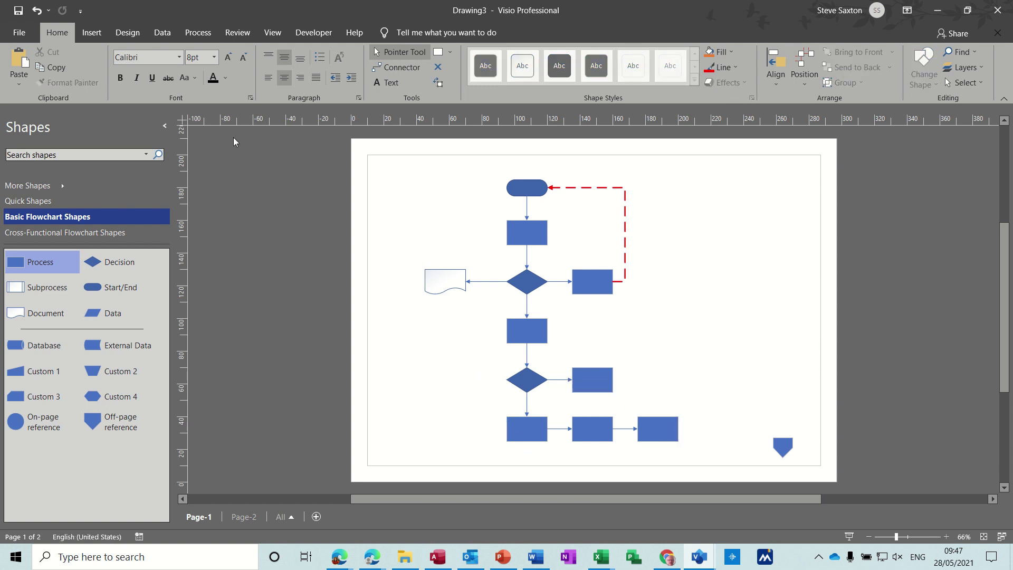
Step: Enclose the three Process shapes in the bottom row in a wave-patterned container and nudge it slightly down
click(92, 33)
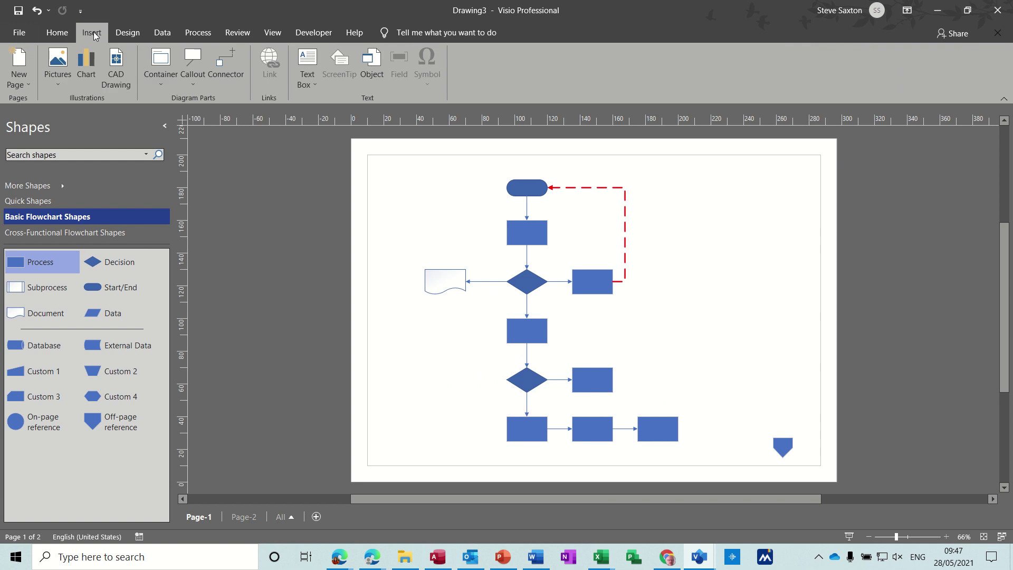
click(156, 85)
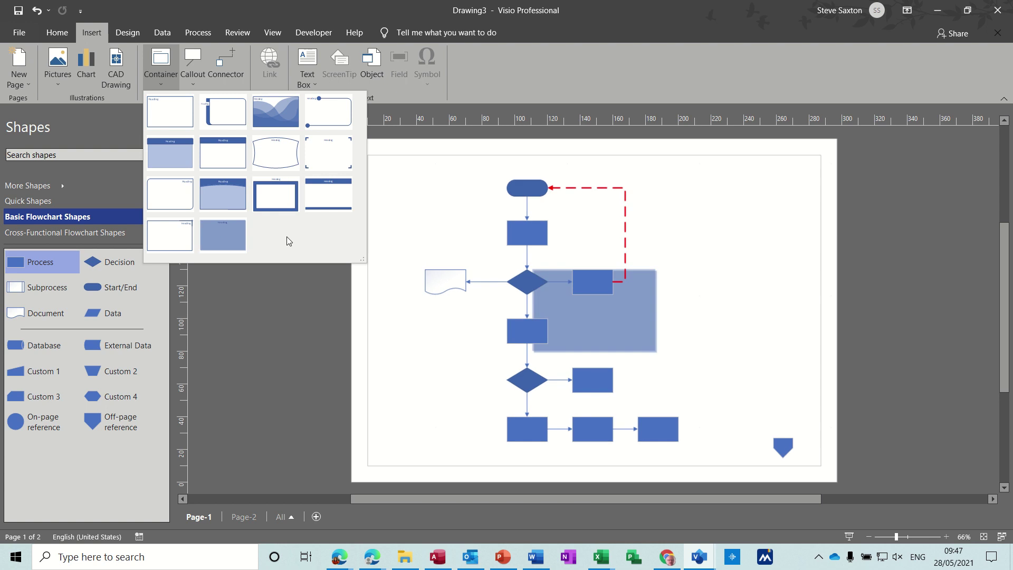
click(413, 396)
drag(496, 413, 694, 457)
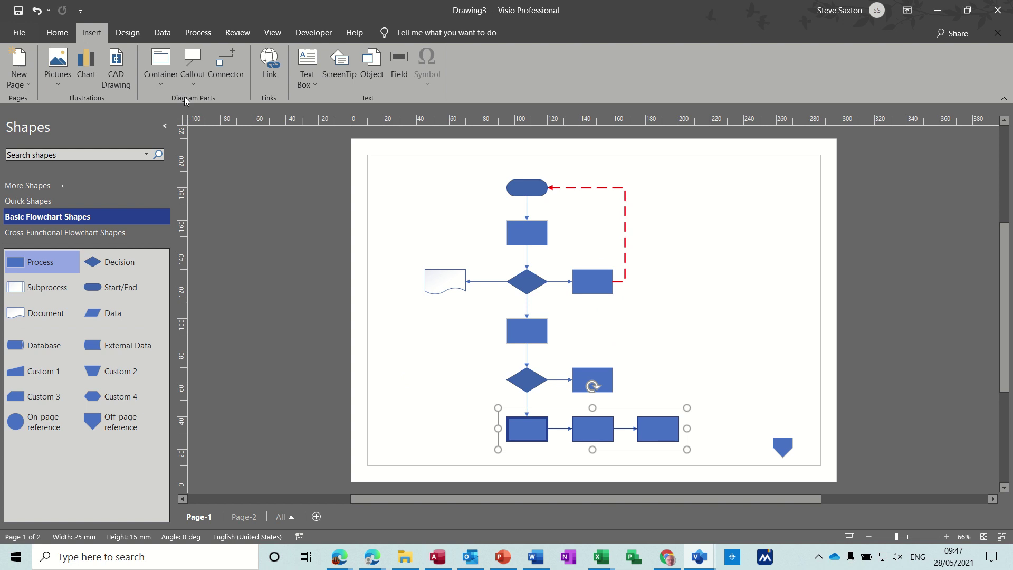
click(164, 85)
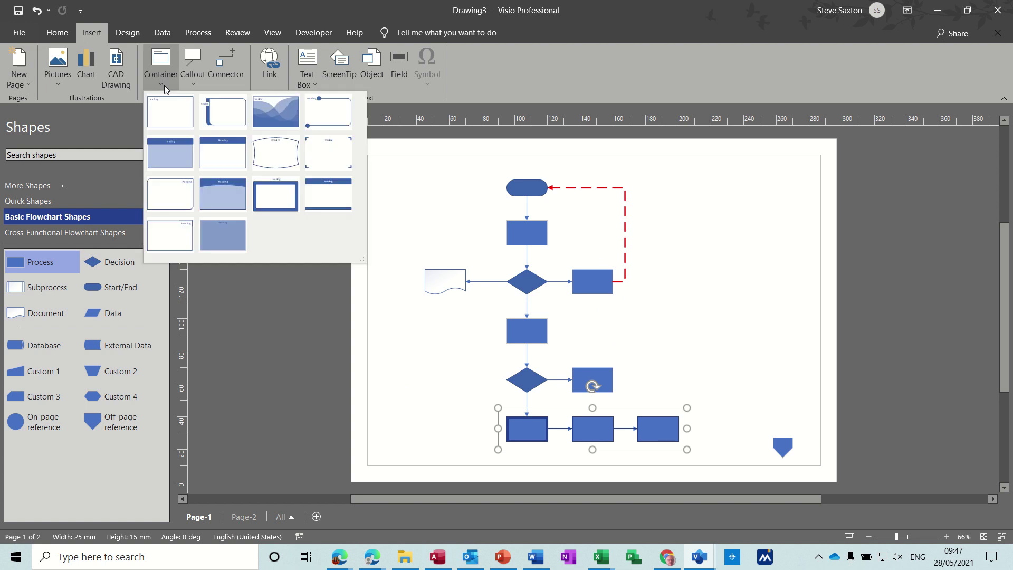
click(270, 120)
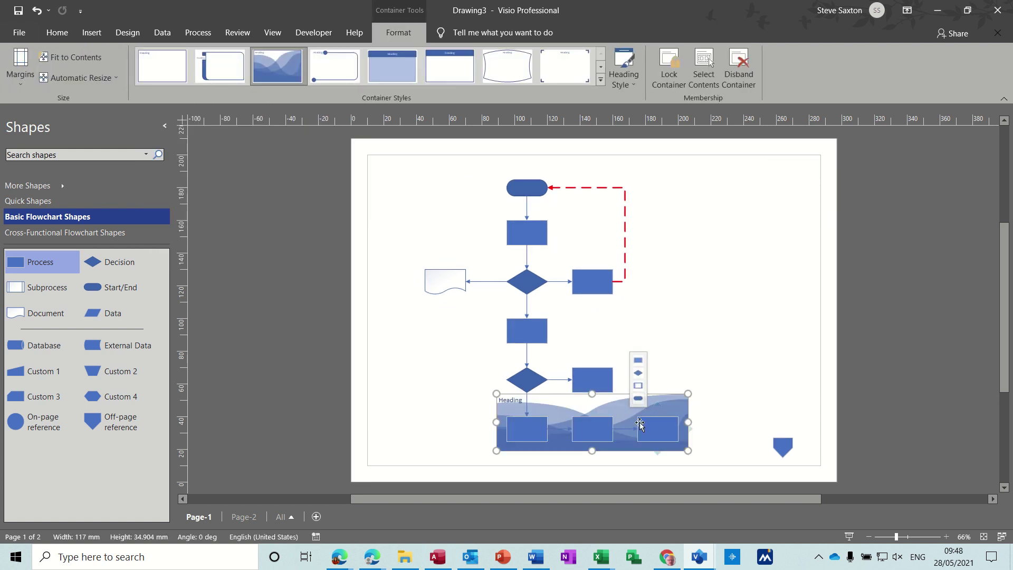
mouse_move(521, 420)
mouse_down()
mouse_move(522, 397)
mouse_move(527, 410)
mouse_move(636, 388)
mouse_move(695, 324)
mouse_move(696, 356)
mouse_move(573, 428)
mouse_move(530, 428)
mouse_up()
Step: Move the leftmost Process shape out of the container to the left and undo the move
click(532, 434)
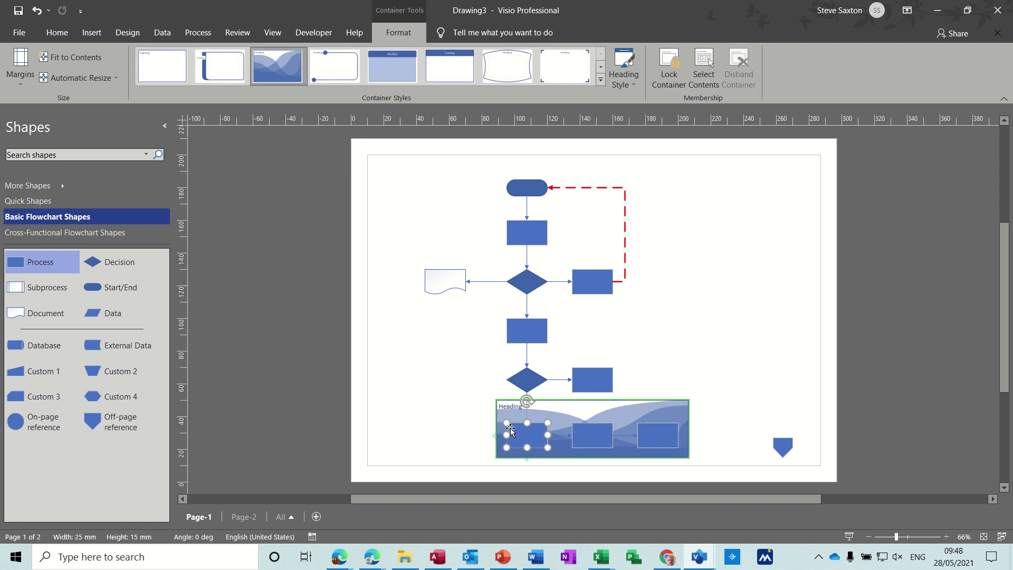
drag(506, 430, 416, 397)
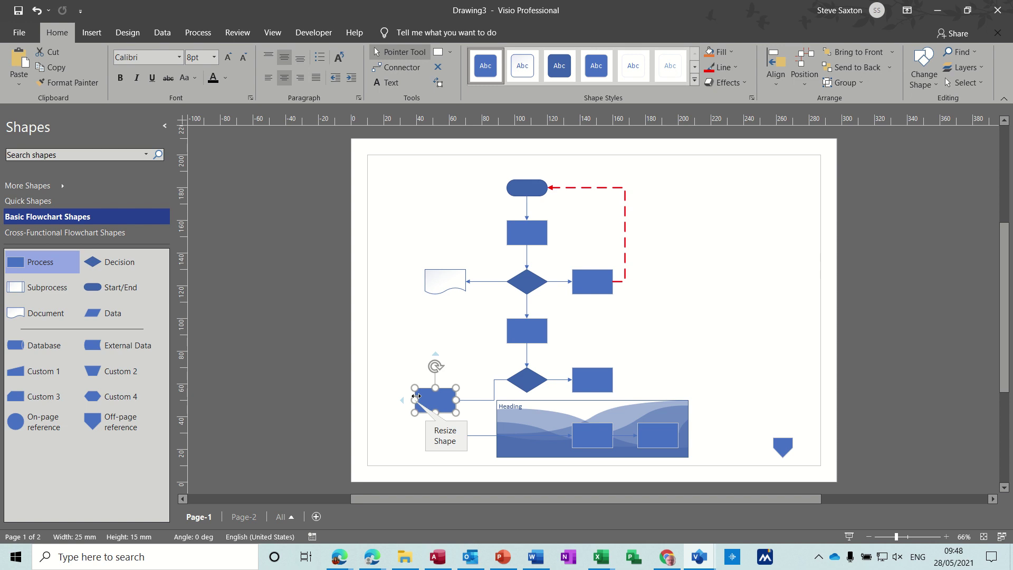
key(ctrl+z)
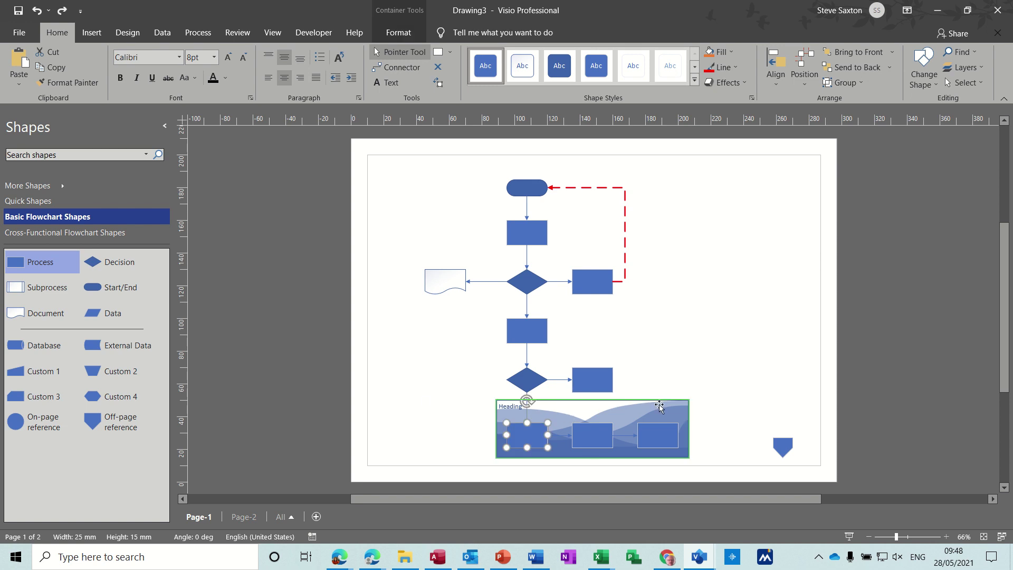
Step: Lock the container around the three bottom Process shapes
click(659, 406)
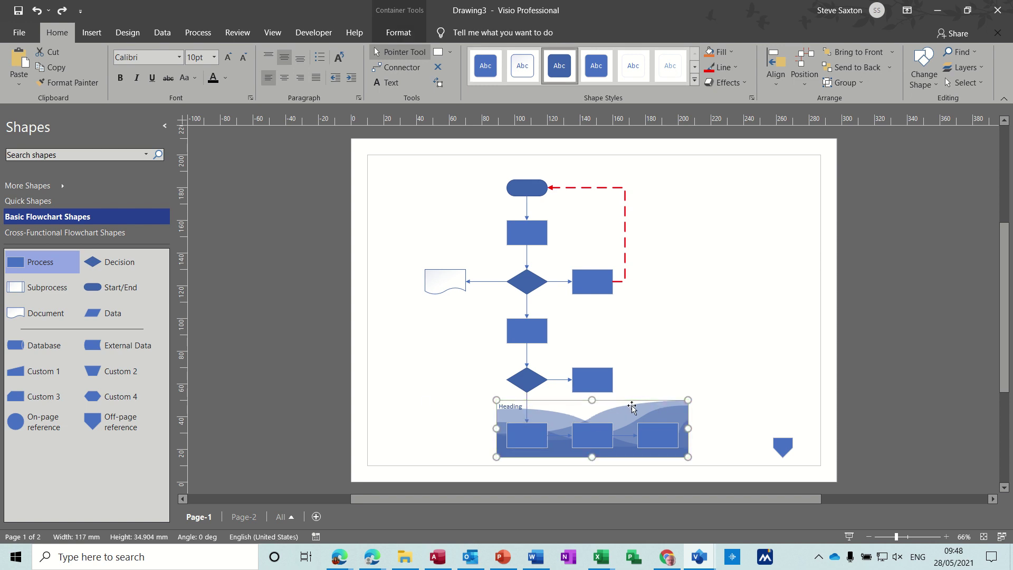
click(400, 36)
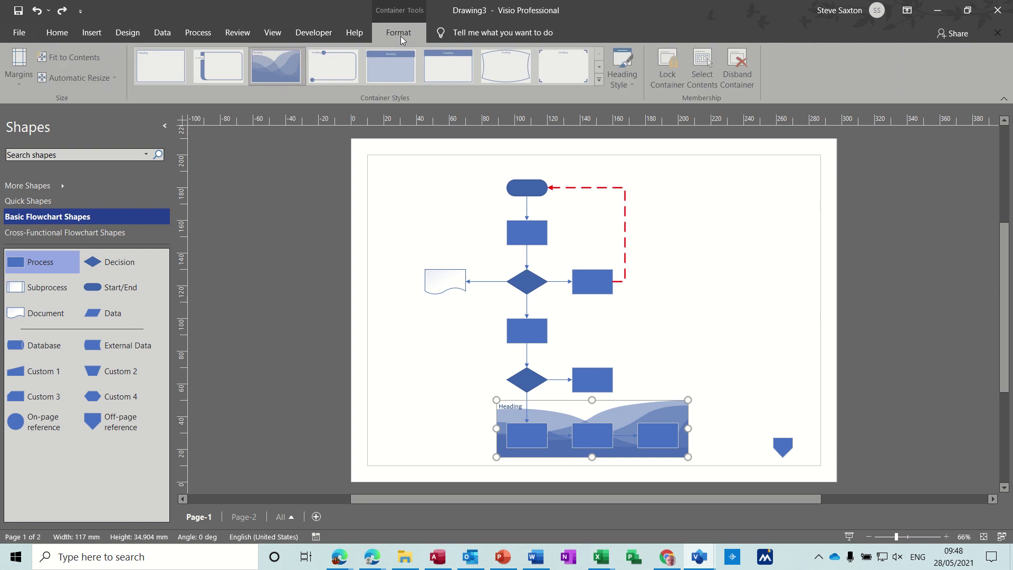
click(669, 70)
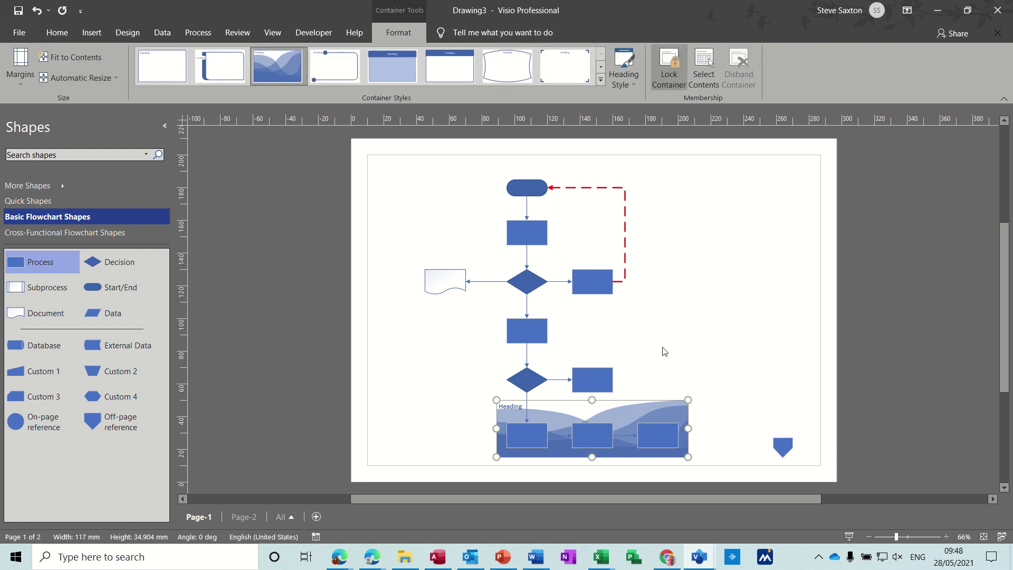
Step: Try to move the leftmost Process shape out of the locked container
click(534, 430)
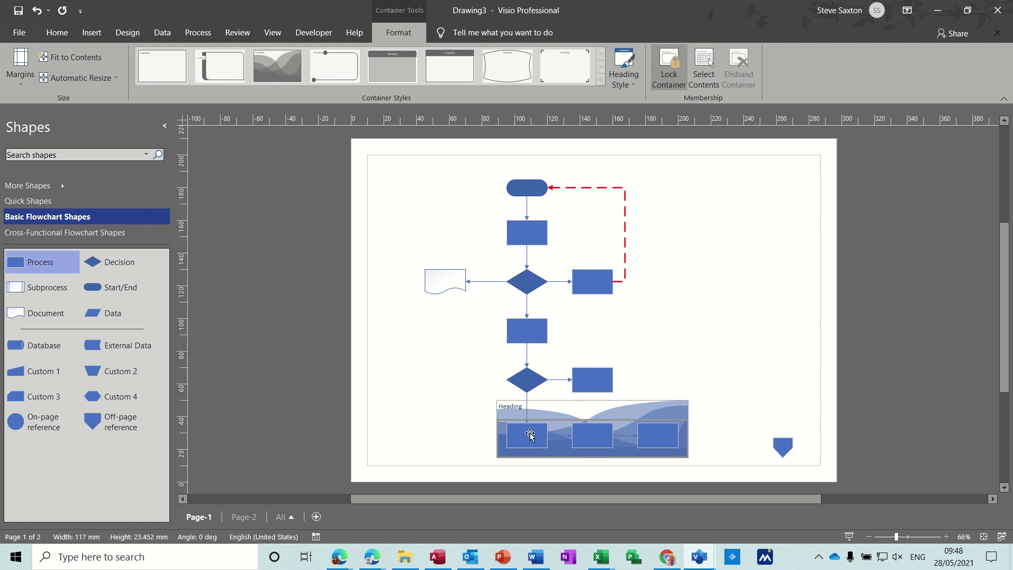
click(511, 446)
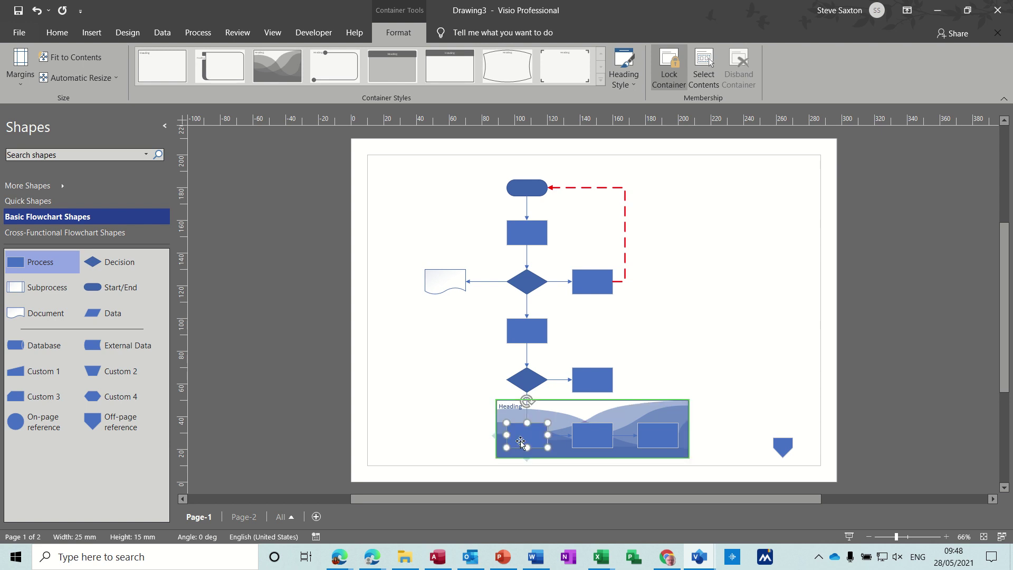
mouse_move(520, 442)
mouse_down()
mouse_move(467, 444)
mouse_move(521, 437)
mouse_up()
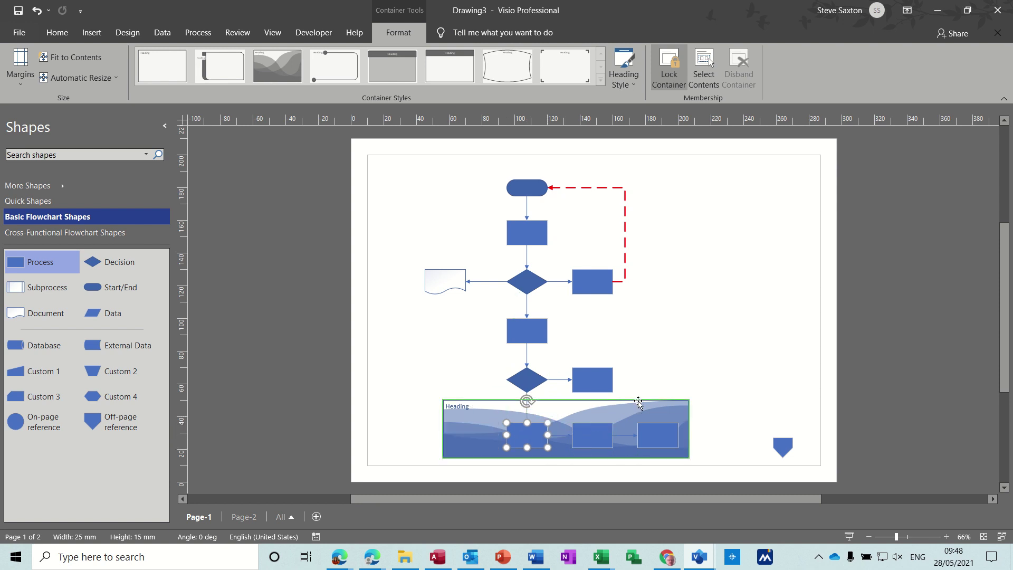
Step: Move the container away and back below the lower decision, and shorten it from its left side to about 125 mm wide
drag(639, 400, 871, 301)
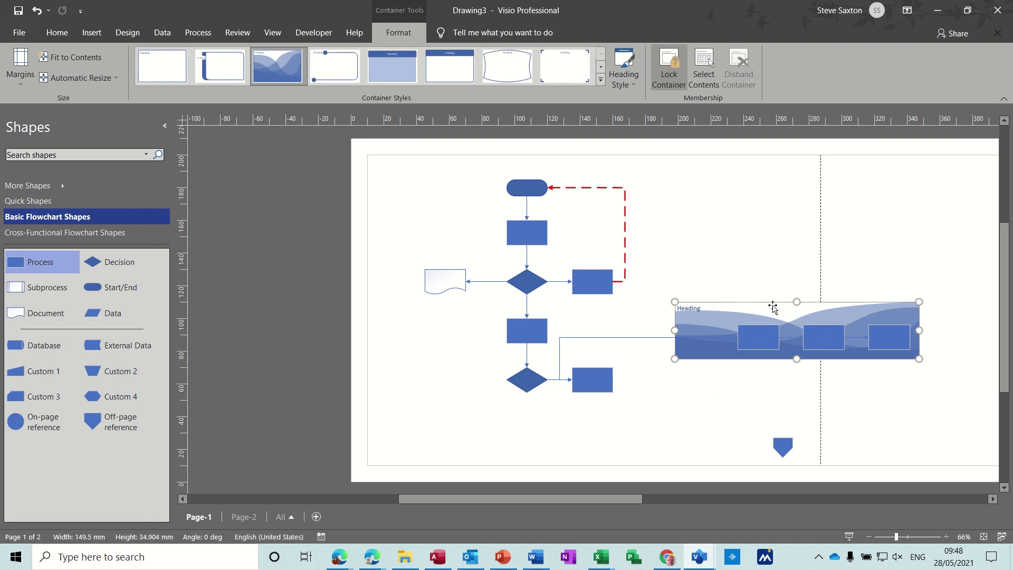
drag(773, 308, 567, 410)
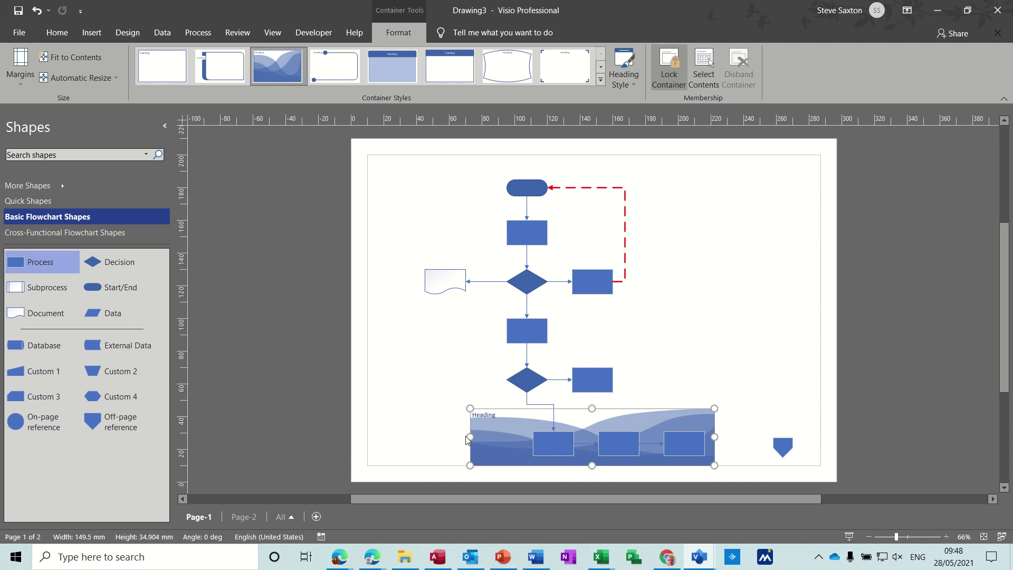
drag(476, 435, 515, 436)
Step: Change the container's heading to "School"
double_click(526, 415)
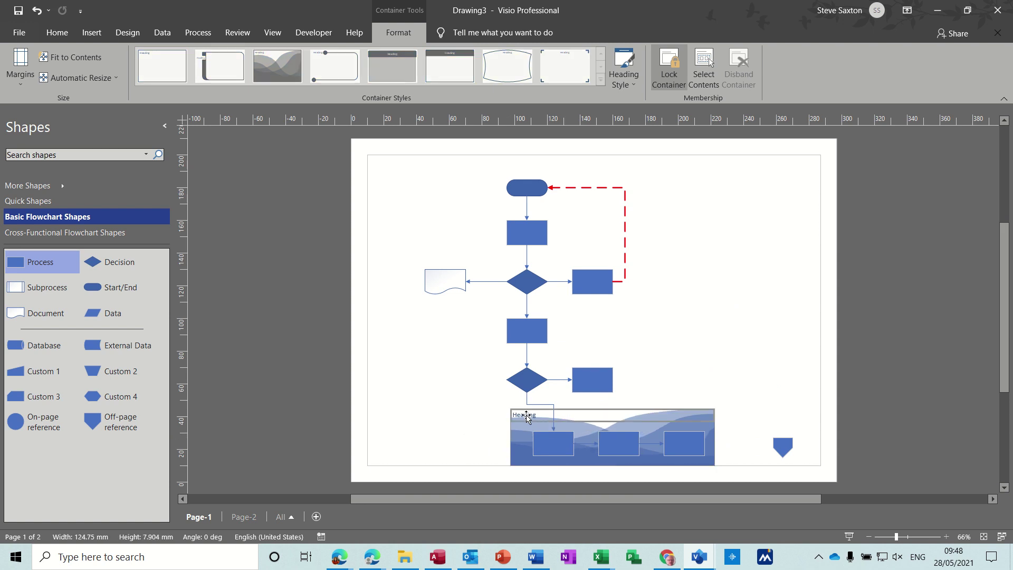
text(School)
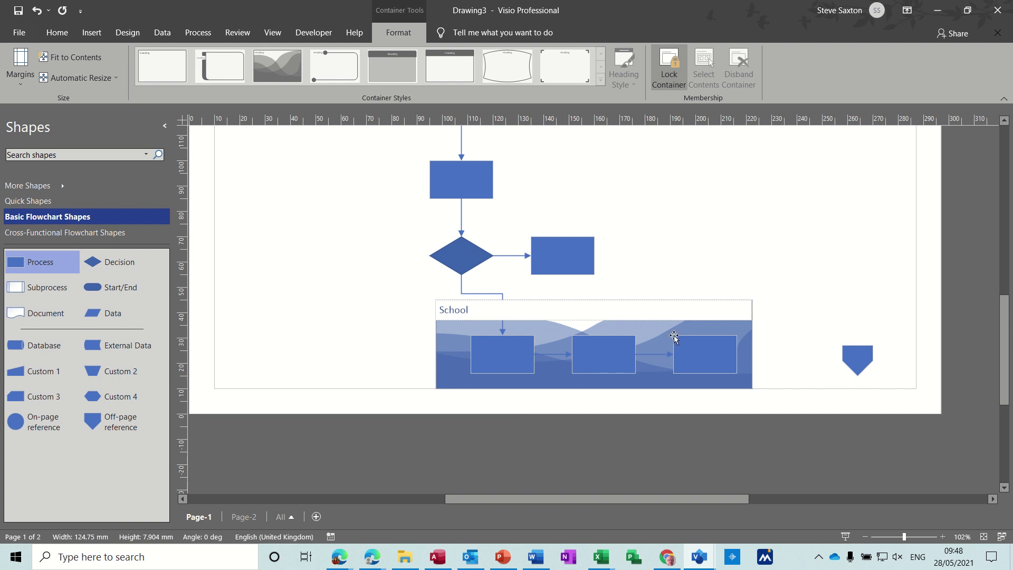
click(721, 258)
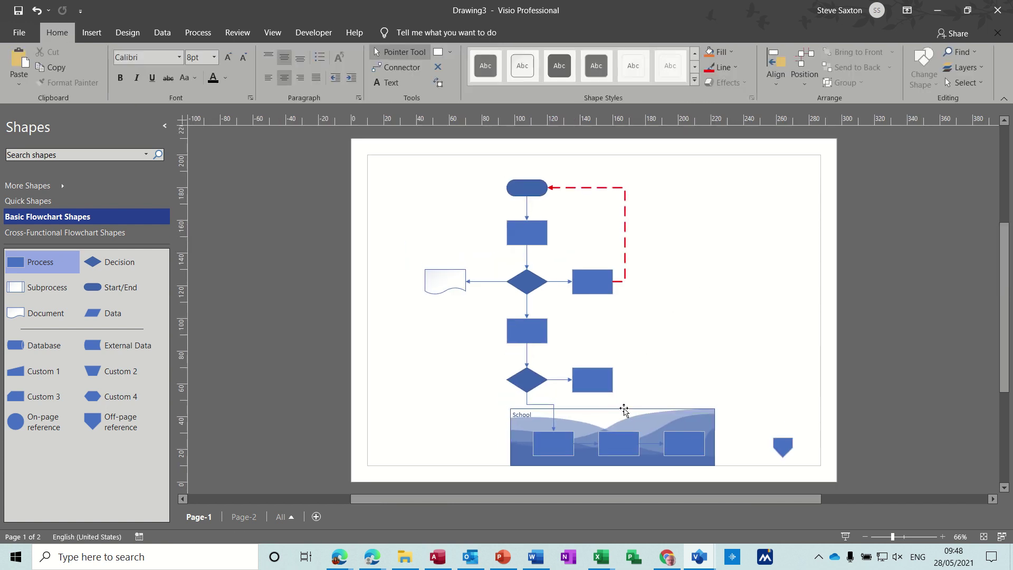
Step: Move the School container with its three Process shapes about 30 mm to the left
drag(622, 410, 577, 410)
click(705, 348)
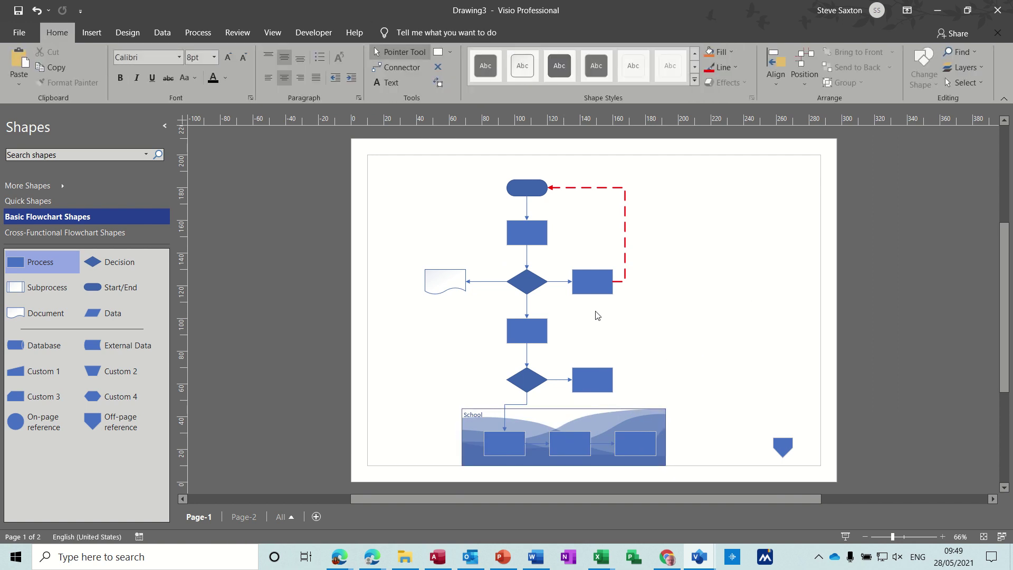
Step: Label the top Start/End shape "Start" and the Process shape directly below it "Induction"
click(526, 189)
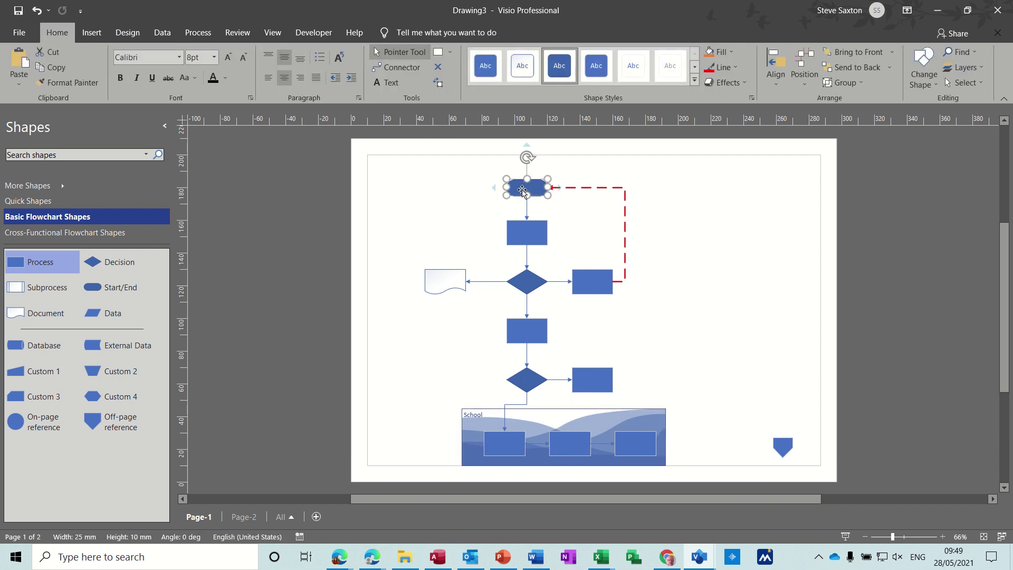
text(St)
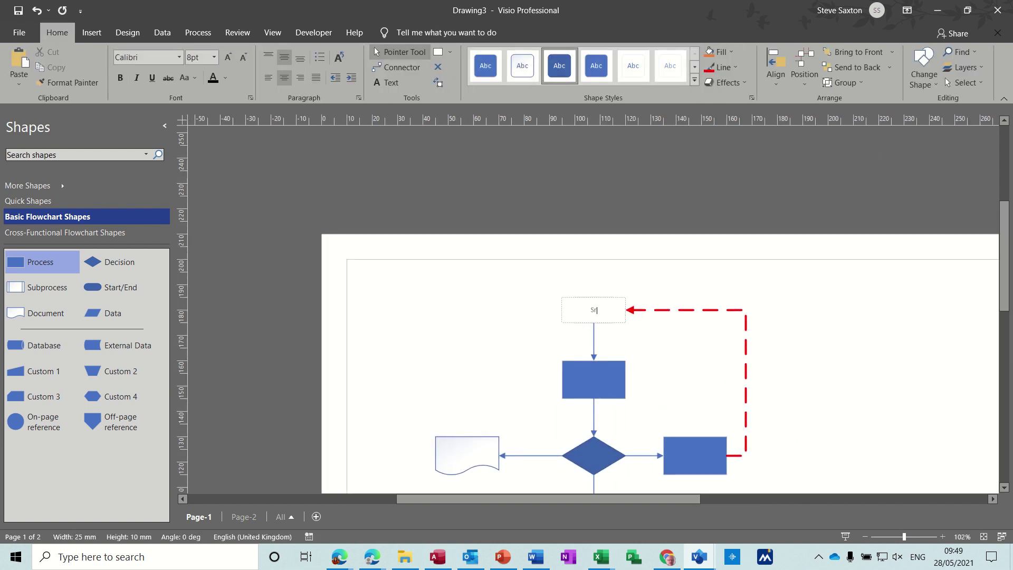
text(art)
click(589, 377)
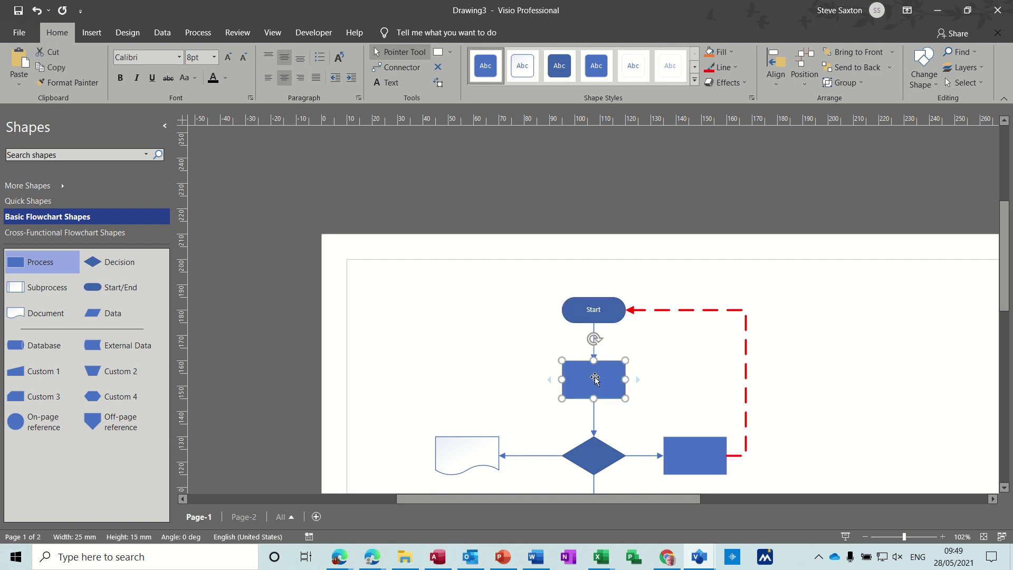
double_click(594, 379)
text(Induction)
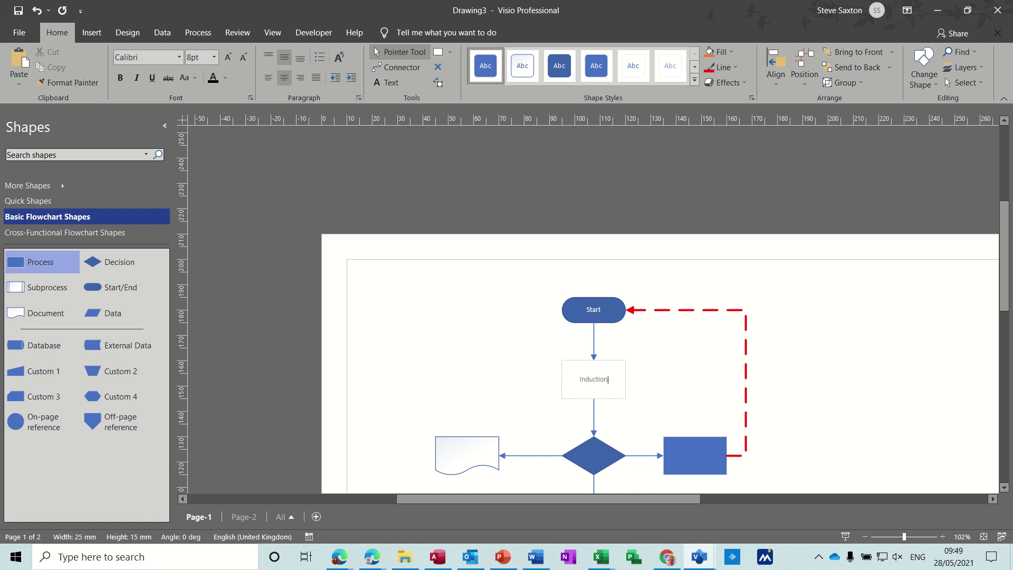
click(663, 389)
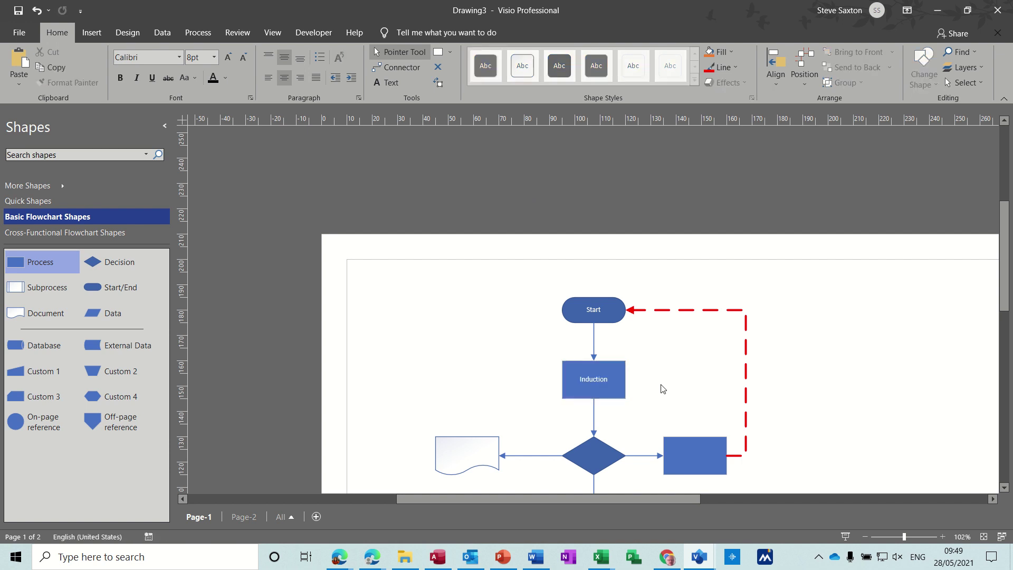
Step: Show the Shape Data window for the Induction shape and widen it enough to read its full title
drag(1005, 273, 1009, 311)
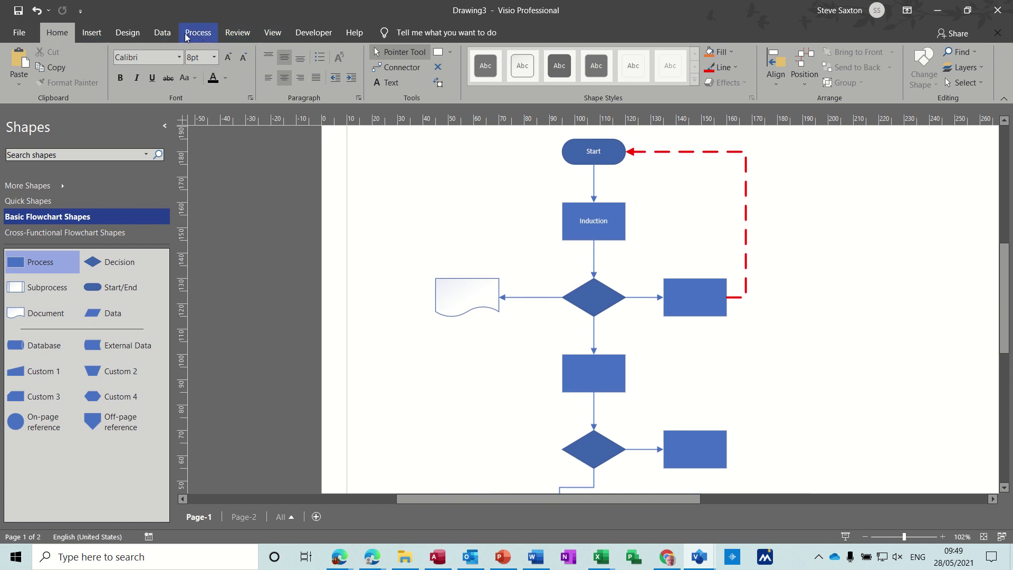
click(161, 34)
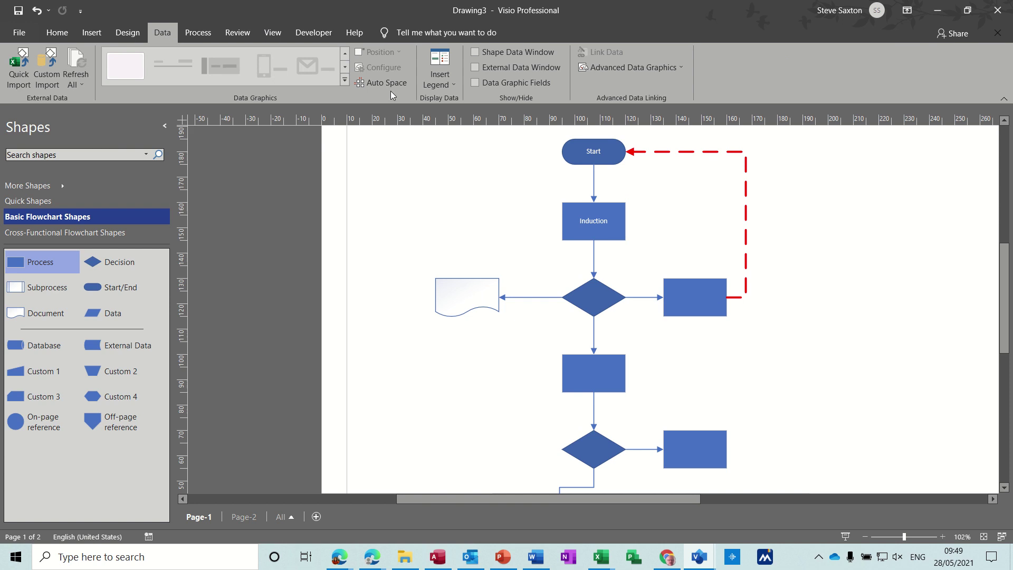
click(477, 53)
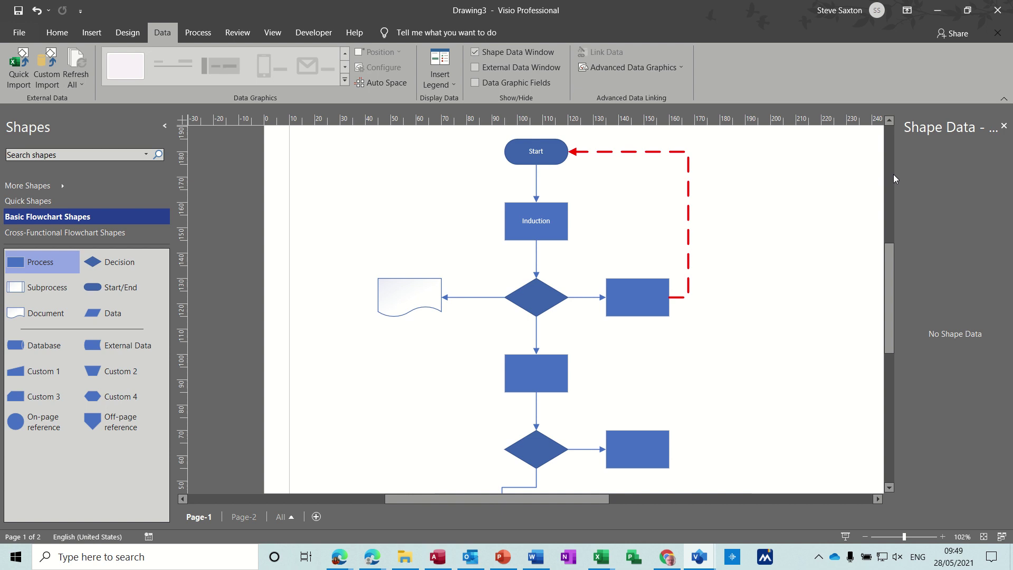
drag(893, 175, 876, 176)
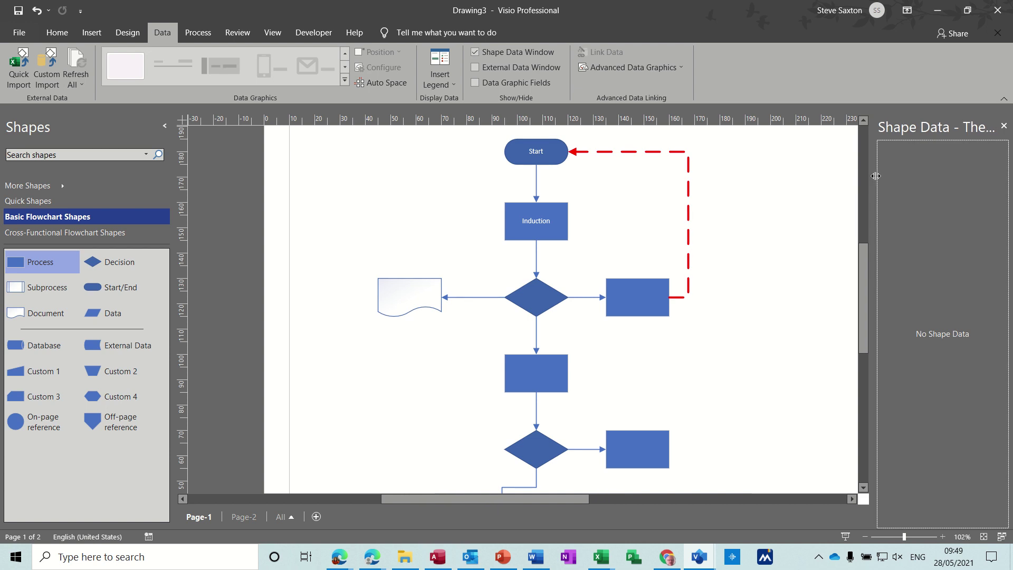
click(545, 217)
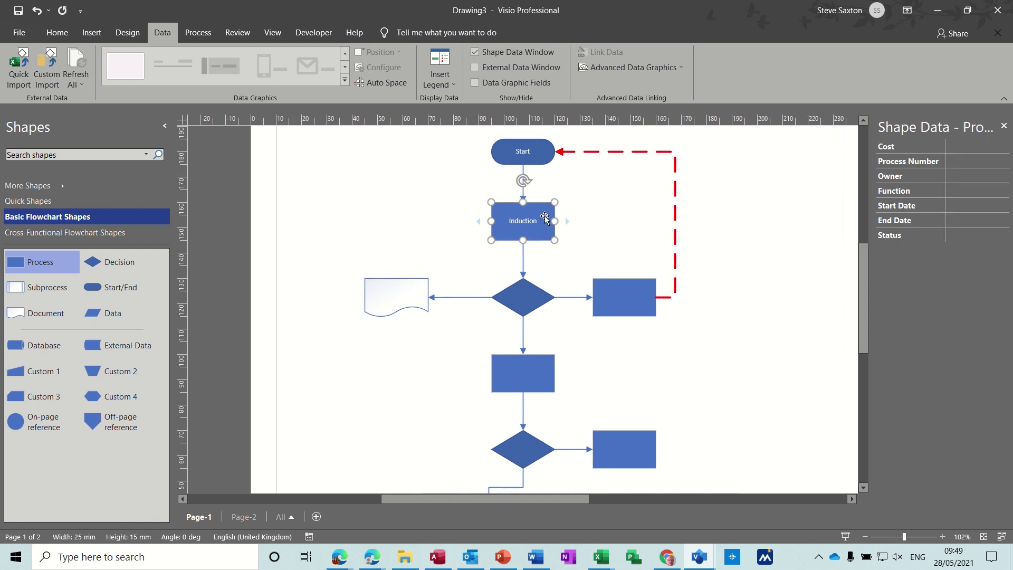
key(Escape)
right_click(545, 220)
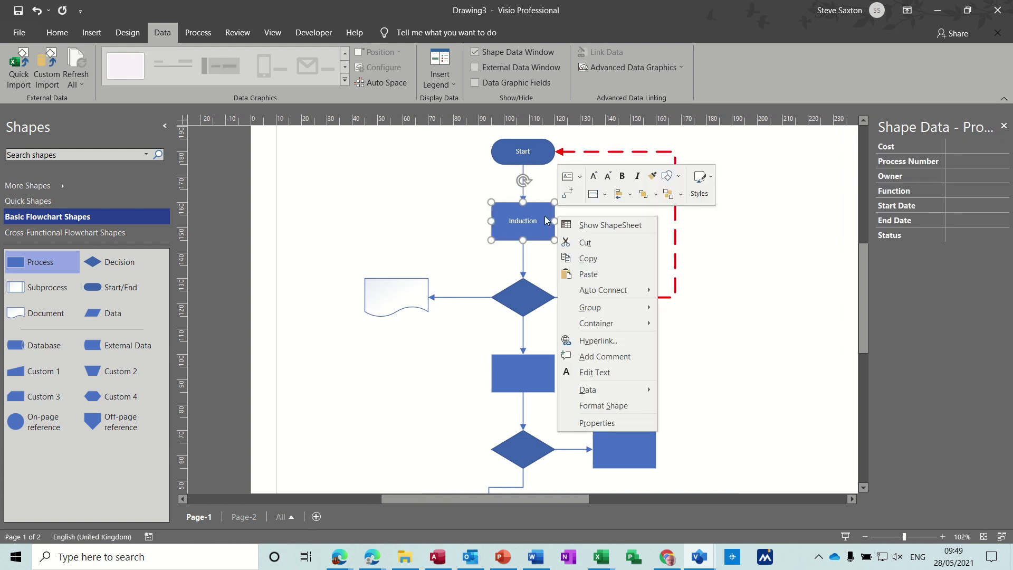
mouse_move(606, 390)
click(863, 202)
drag(863, 202, 843, 211)
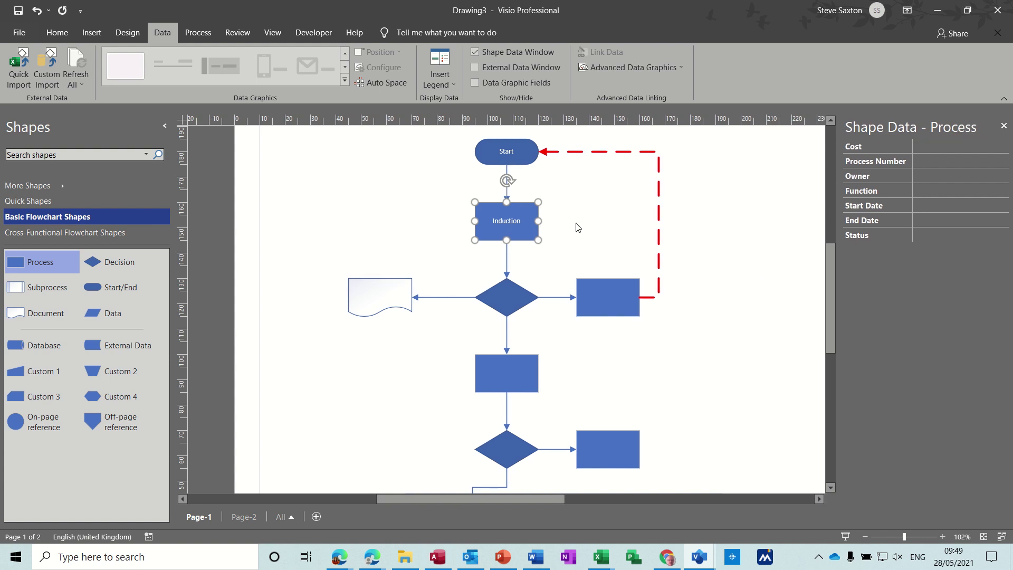
Step: Define a new shape data property of type String labelled "Dept" for the Induction shape
click(522, 213)
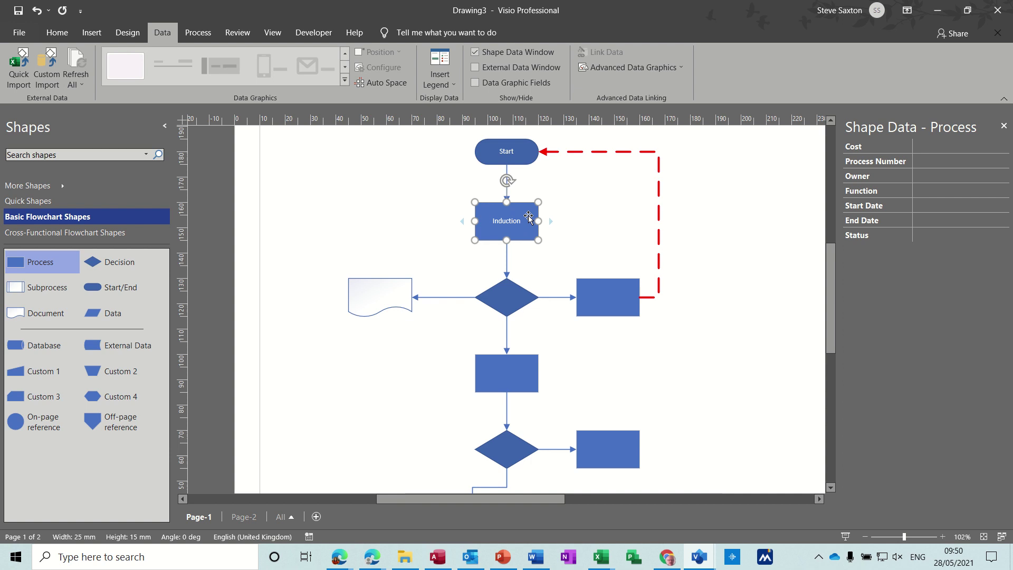
key(Escape)
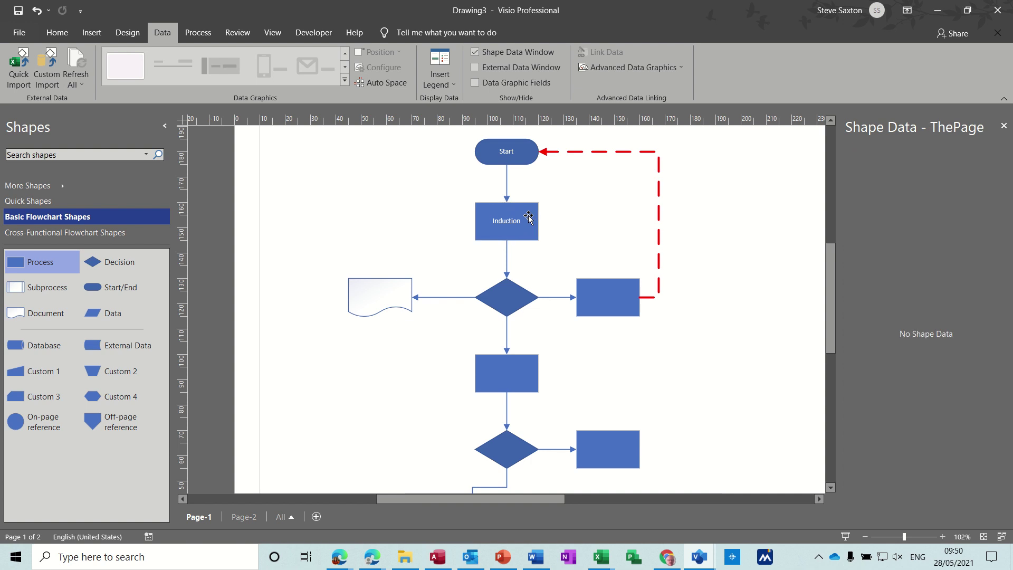
click(527, 217)
right_click(530, 220)
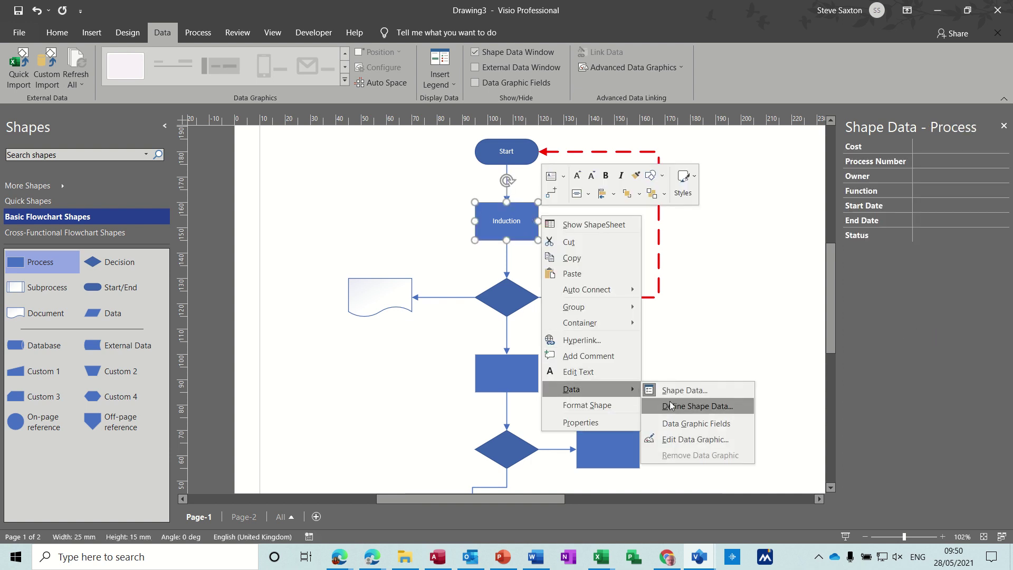
click(685, 406)
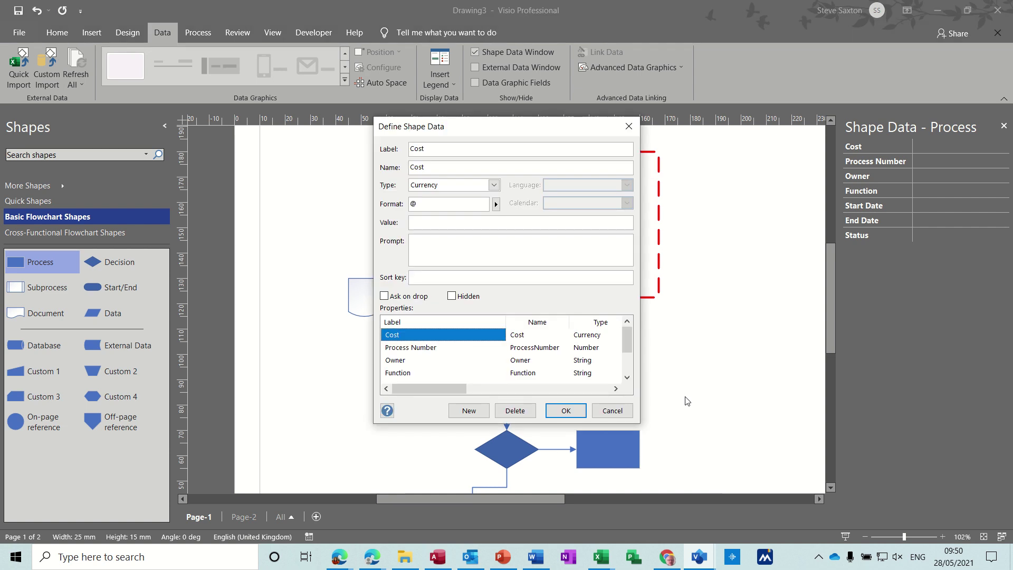
click(469, 411)
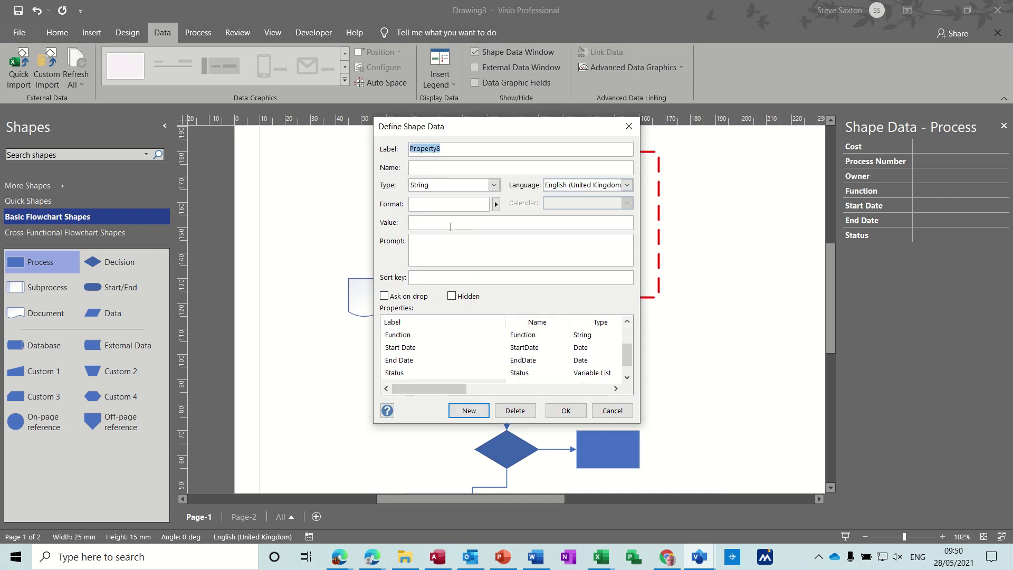
text(S)
click(496, 204)
click(496, 206)
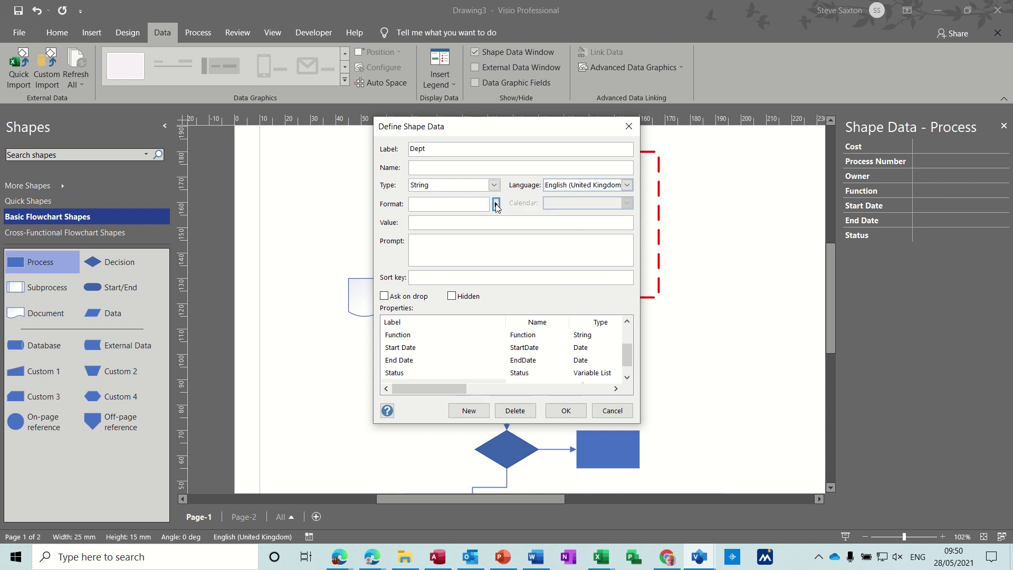
click(475, 222)
click(563, 414)
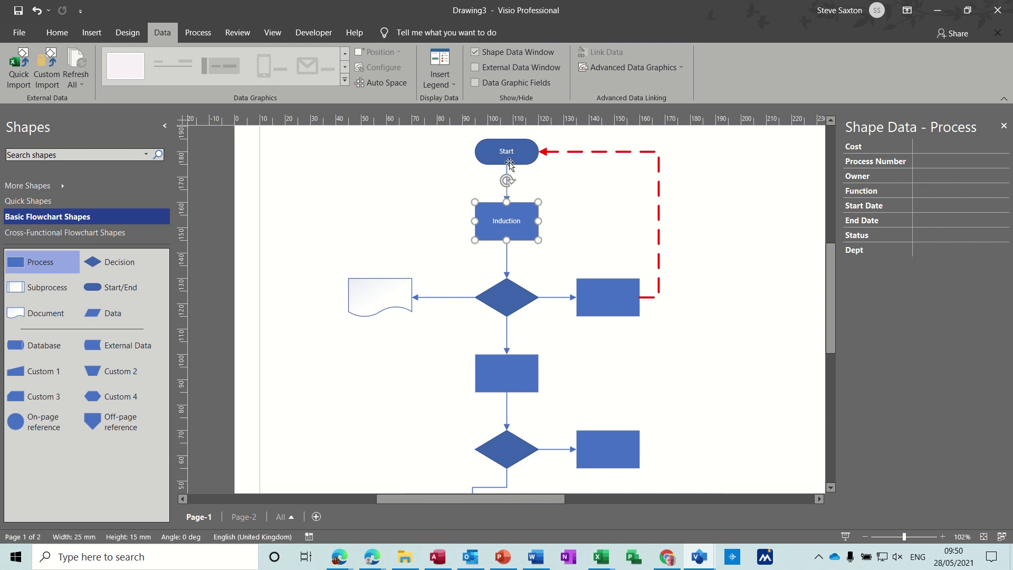
Step: Set the Induction shape's Cost to £2,000
click(926, 148)
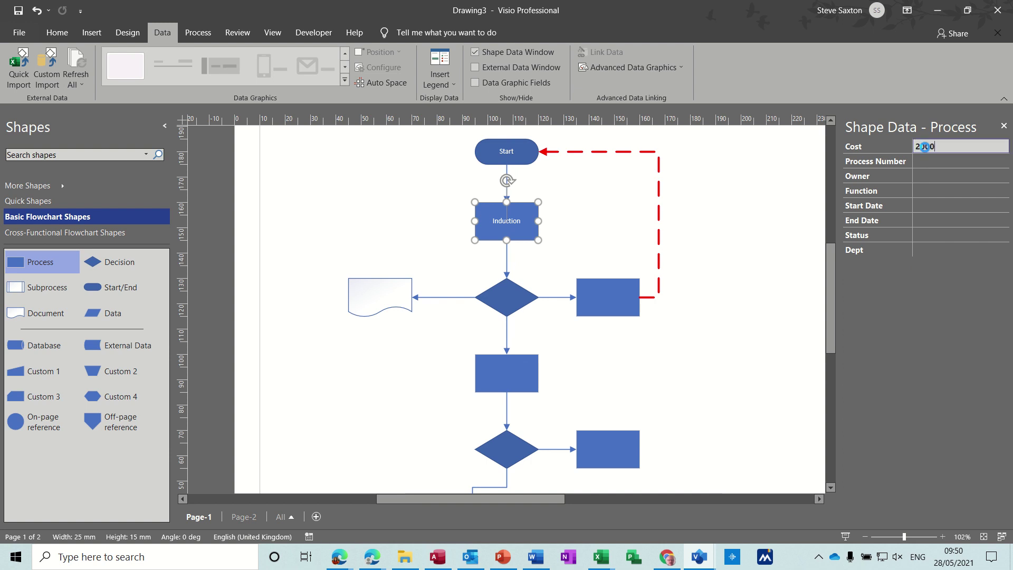
click(927, 163)
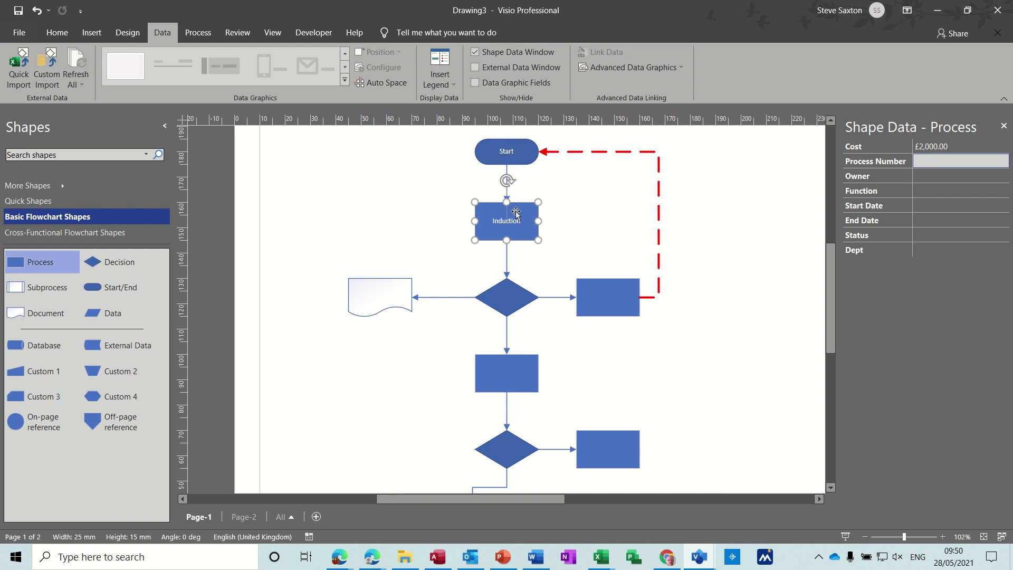
key(Escape)
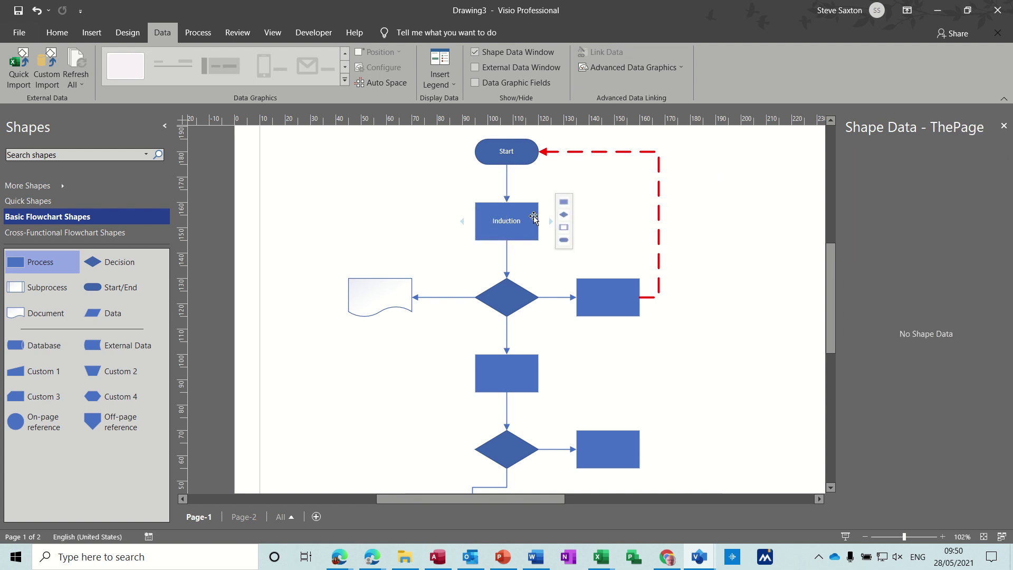
Step: Create a new data graphic for the Induction shape and add an item based on the Cost data field
click(524, 213)
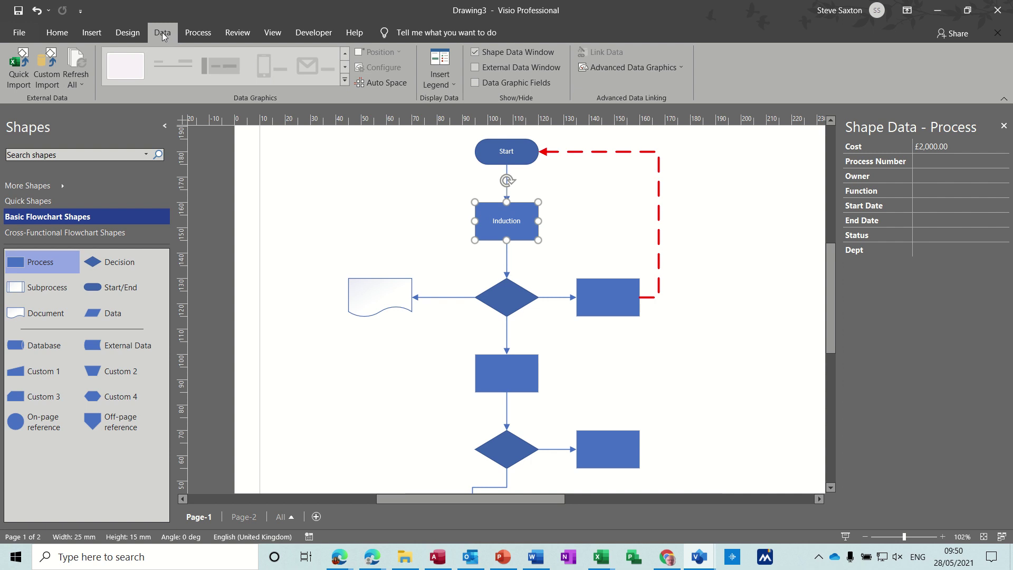
click(634, 68)
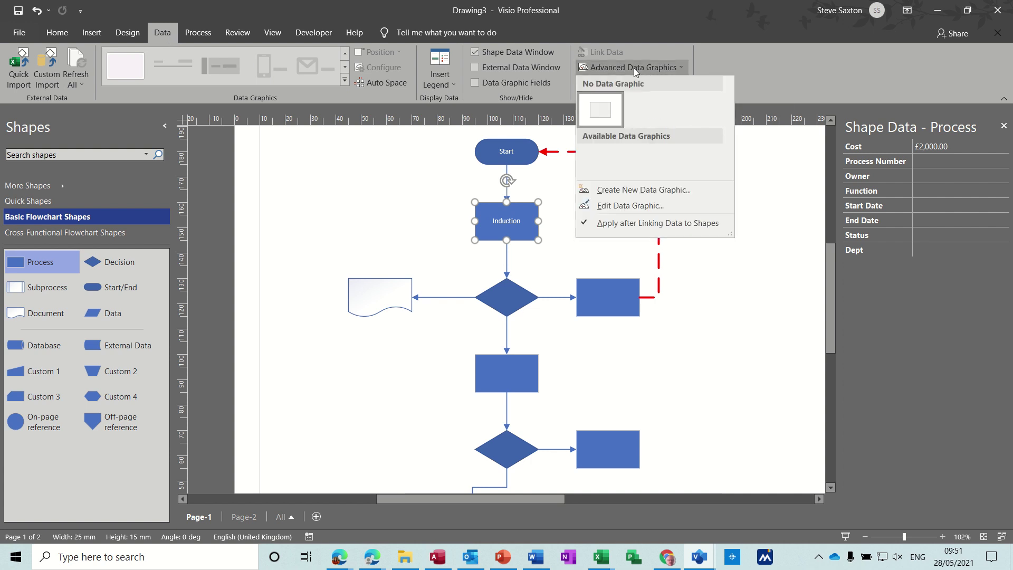
click(621, 189)
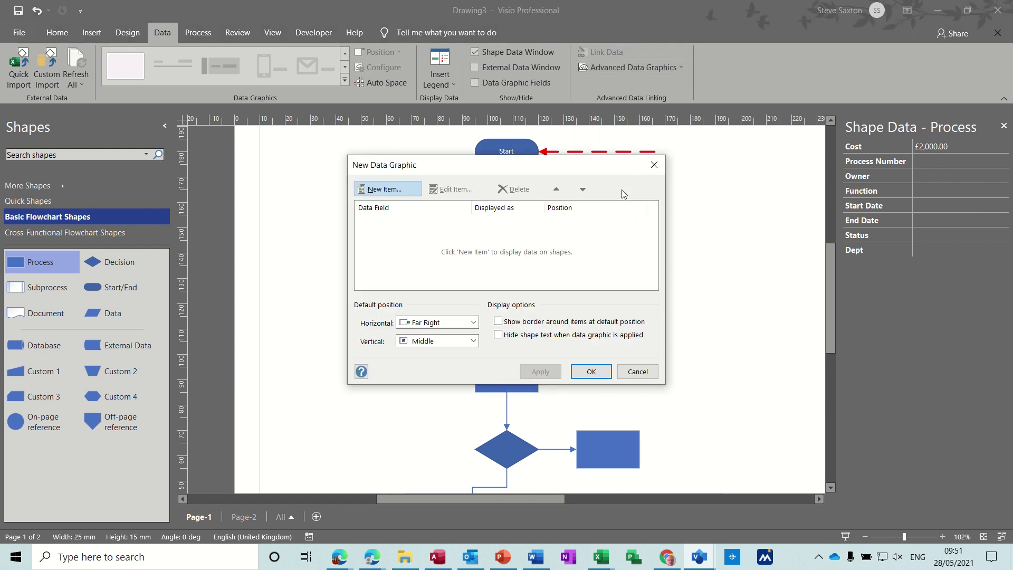
click(409, 191)
click(520, 163)
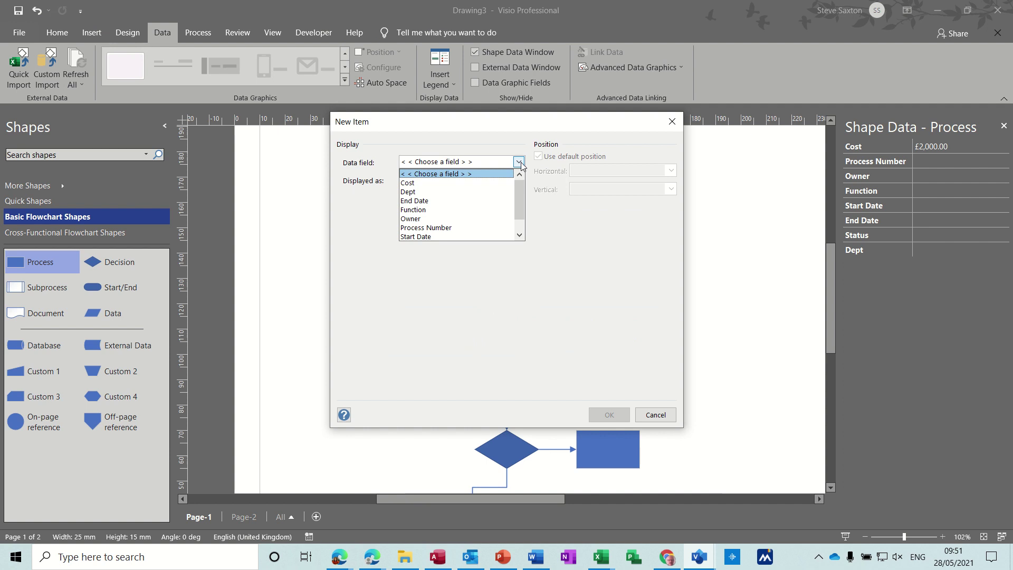
click(436, 184)
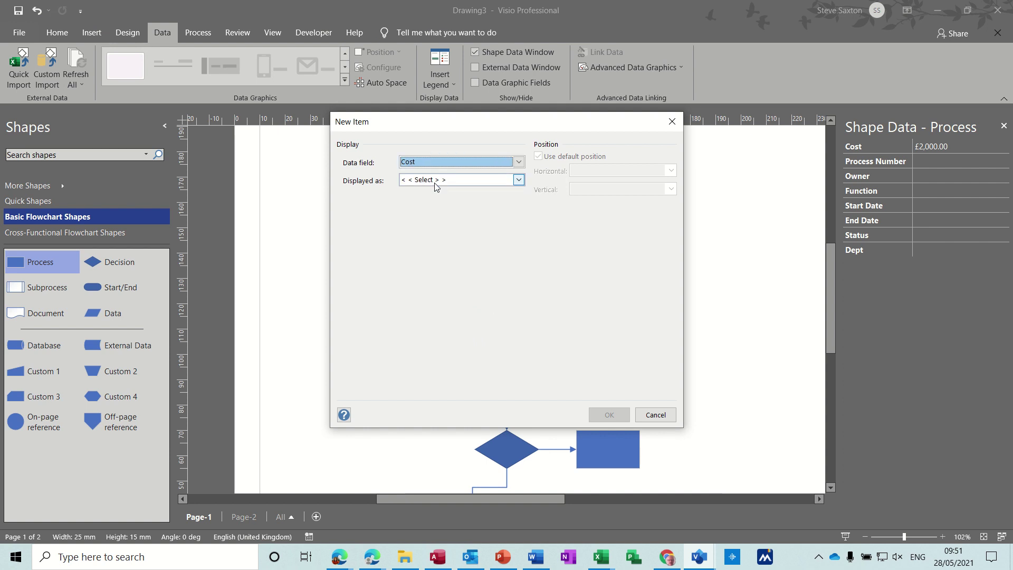
Step: Display the Cost item as an Icon Set in the red cross, green tick and yellow dash style
click(517, 180)
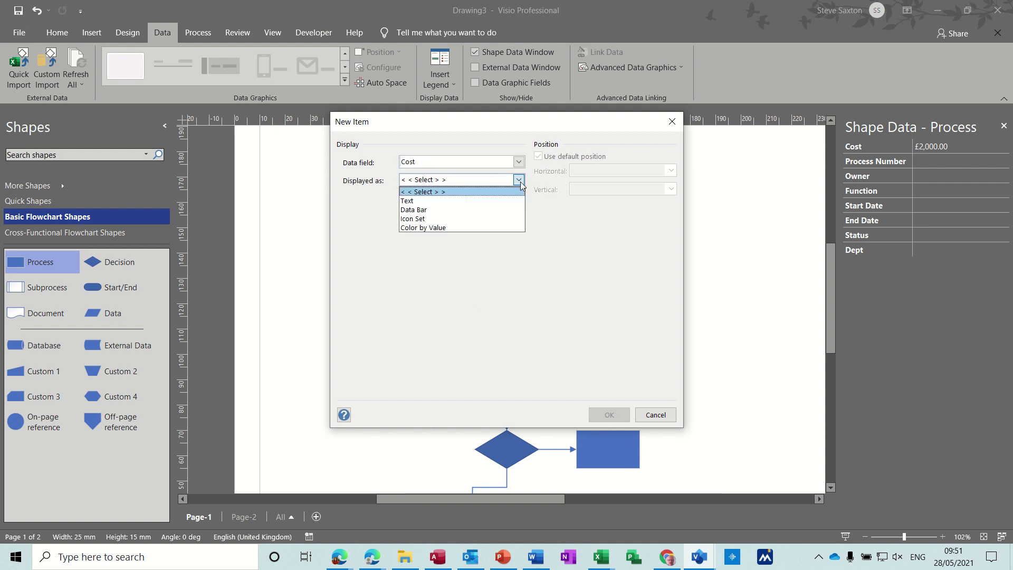
click(428, 219)
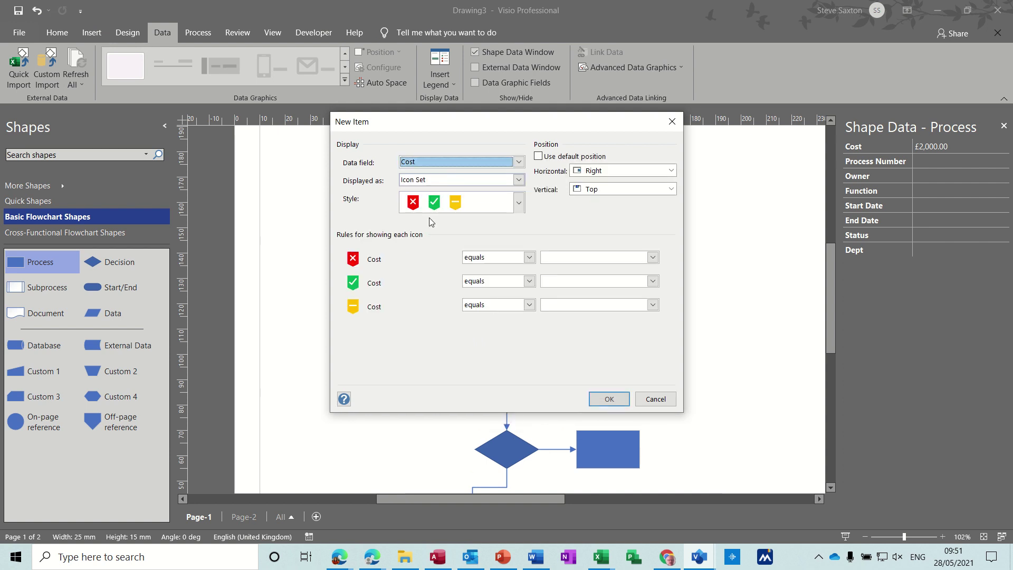
click(519, 203)
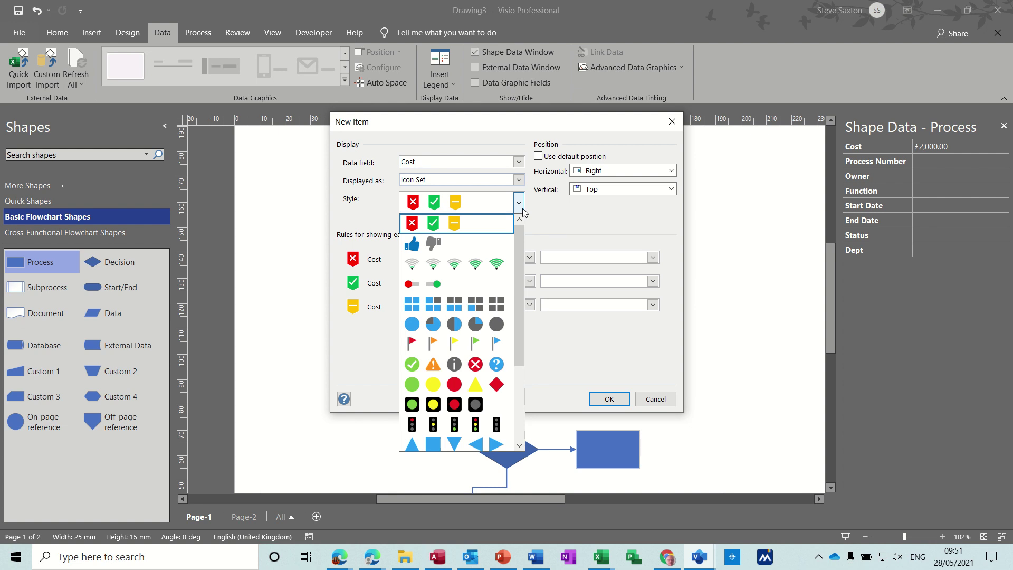
drag(523, 244, 521, 269)
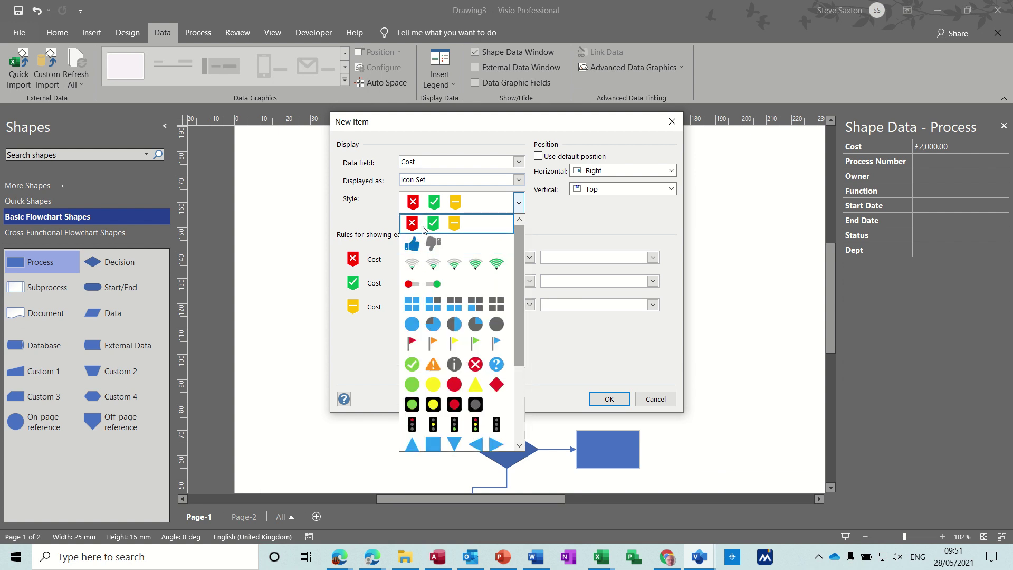
click(420, 228)
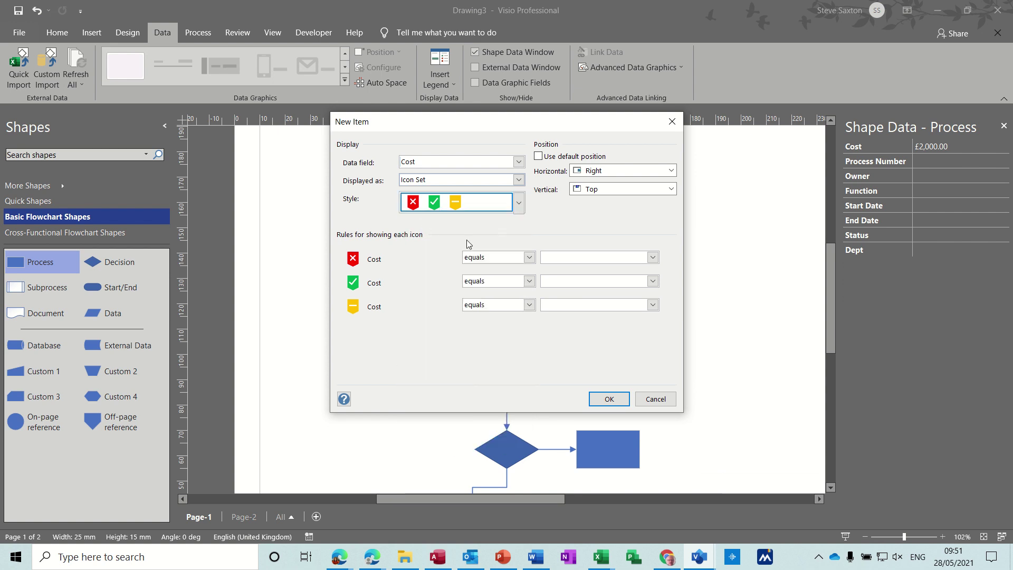
Step: Set the rule for the red cross icon to Cost greater than 1000
click(529, 258)
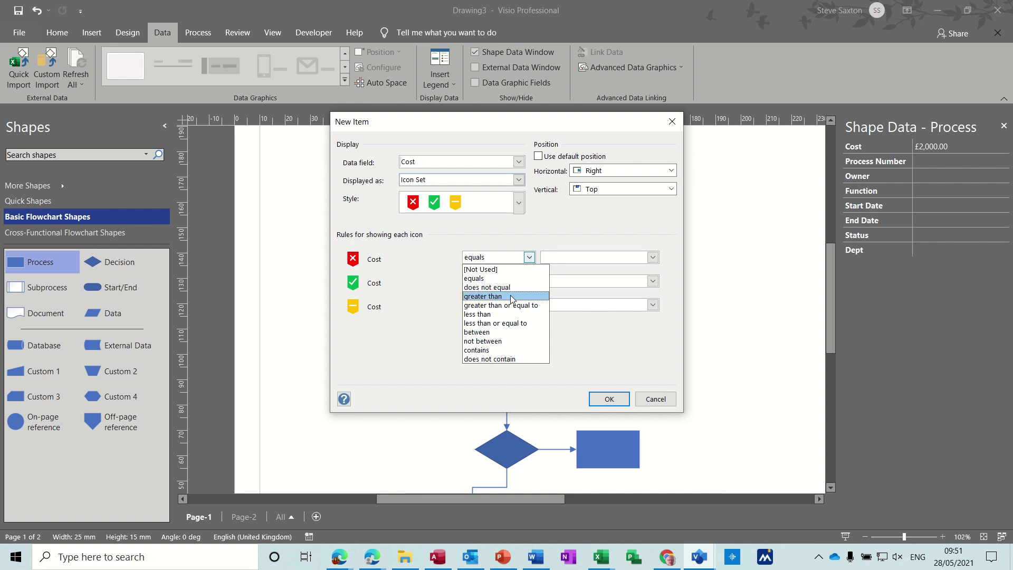
click(515, 295)
click(554, 256)
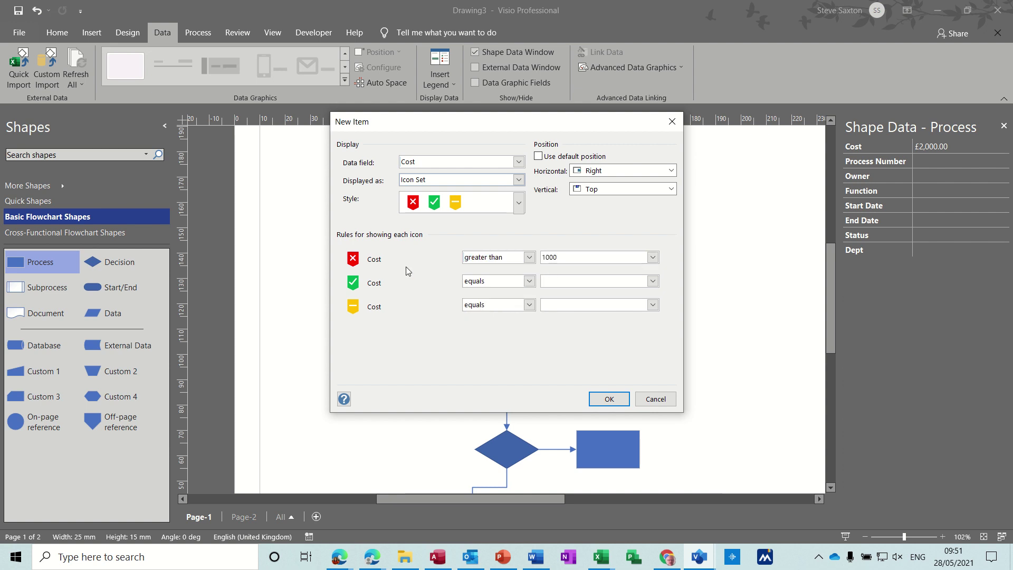
Step: Set the green tick rule to Cost less than or equal to 500 and the yellow dash rule to Cost greater than 500
click(529, 280)
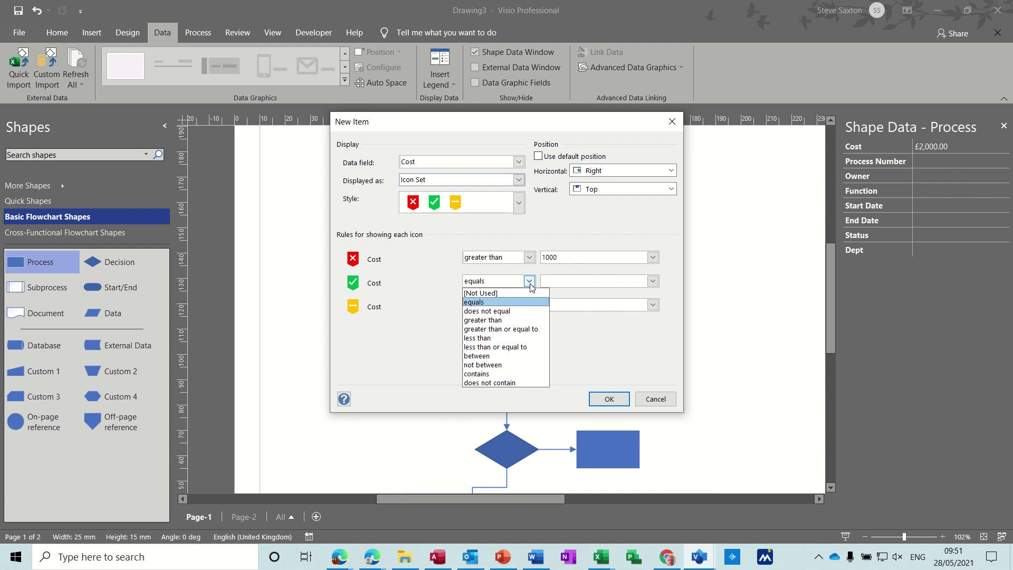
click(516, 348)
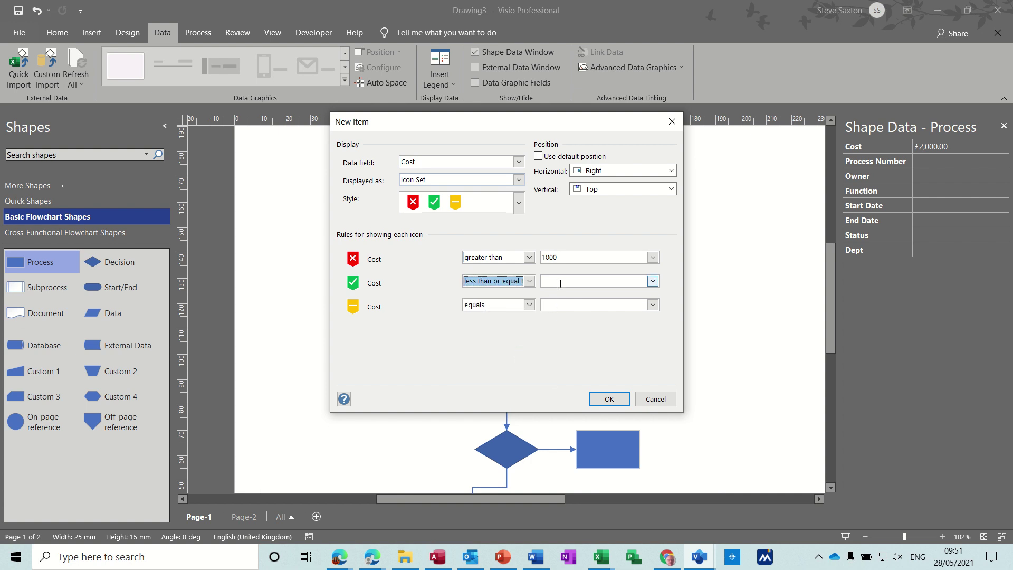
click(560, 281)
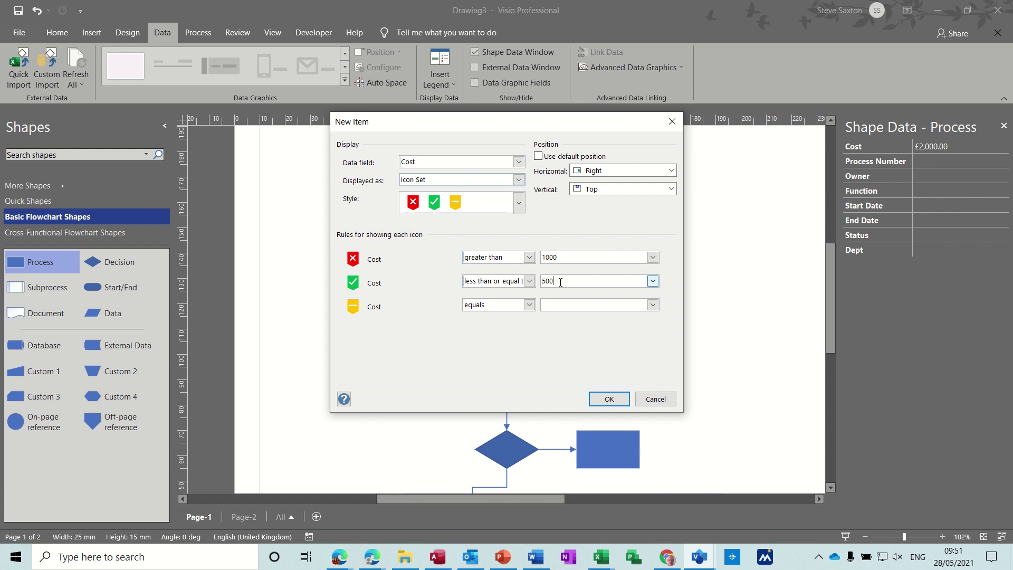
click(528, 304)
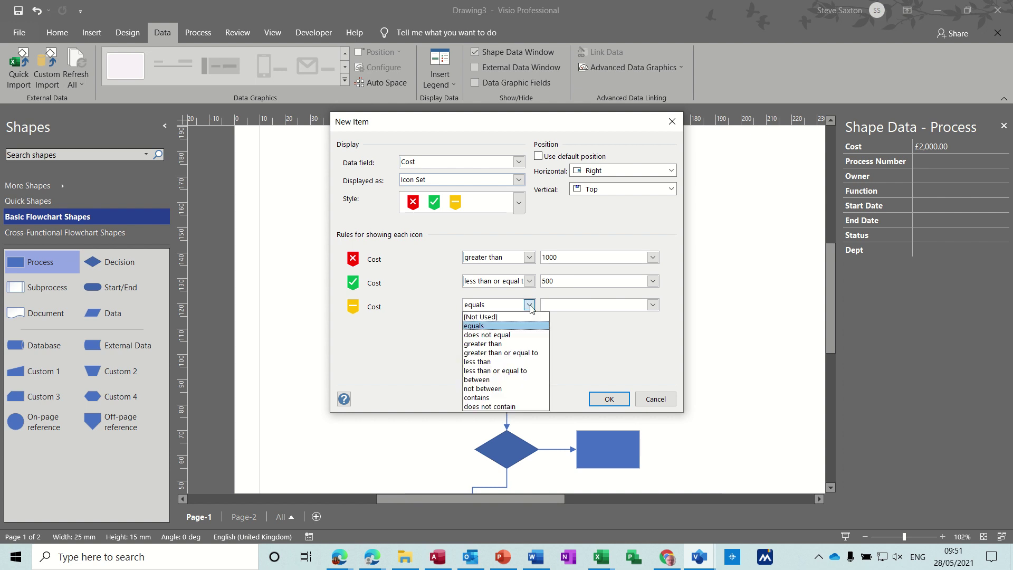
click(515, 344)
click(557, 306)
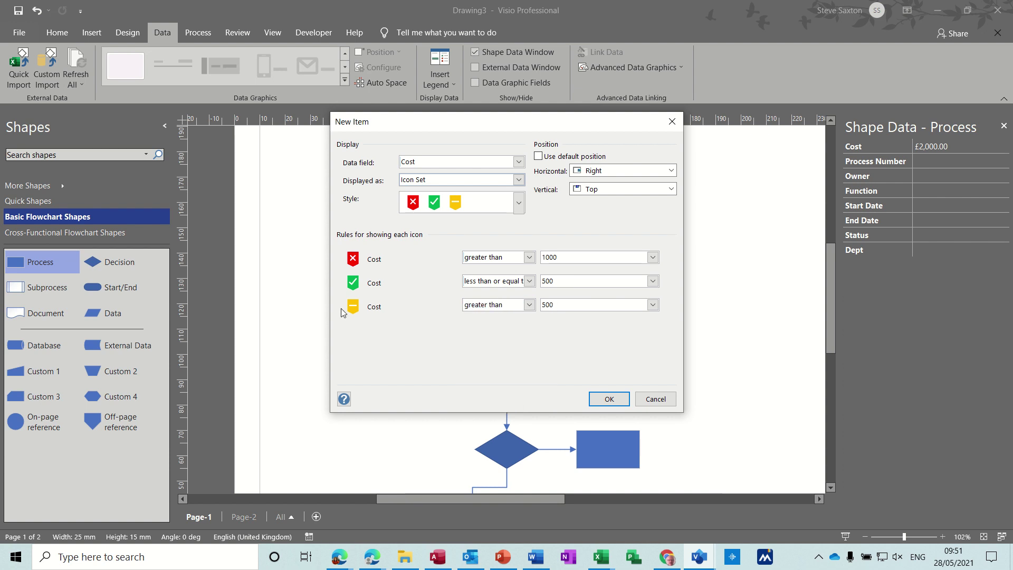
Step: Accept the icon-set item and apply the new data graphic to the selected Induction shape
click(609, 398)
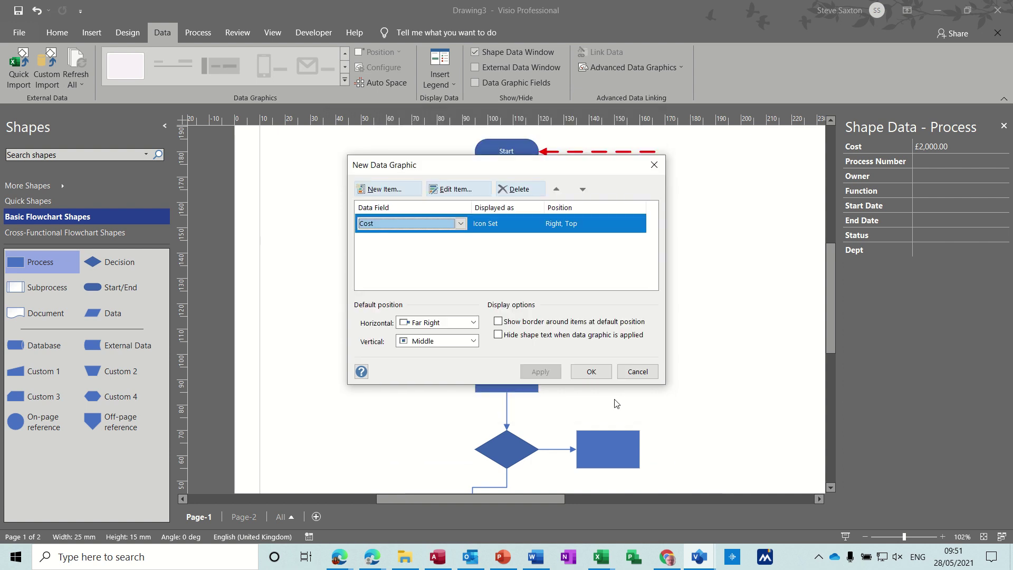
click(591, 371)
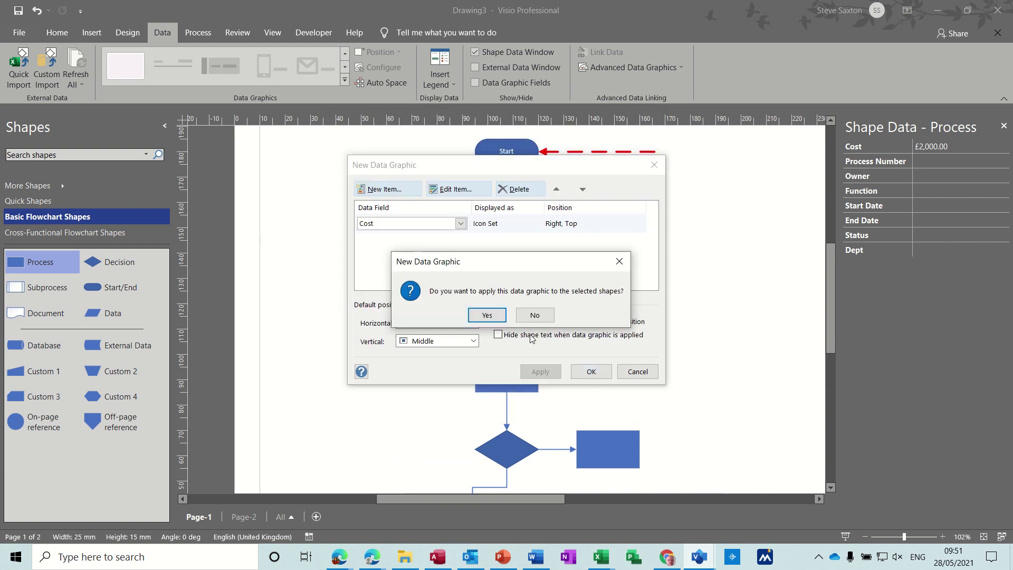
click(490, 317)
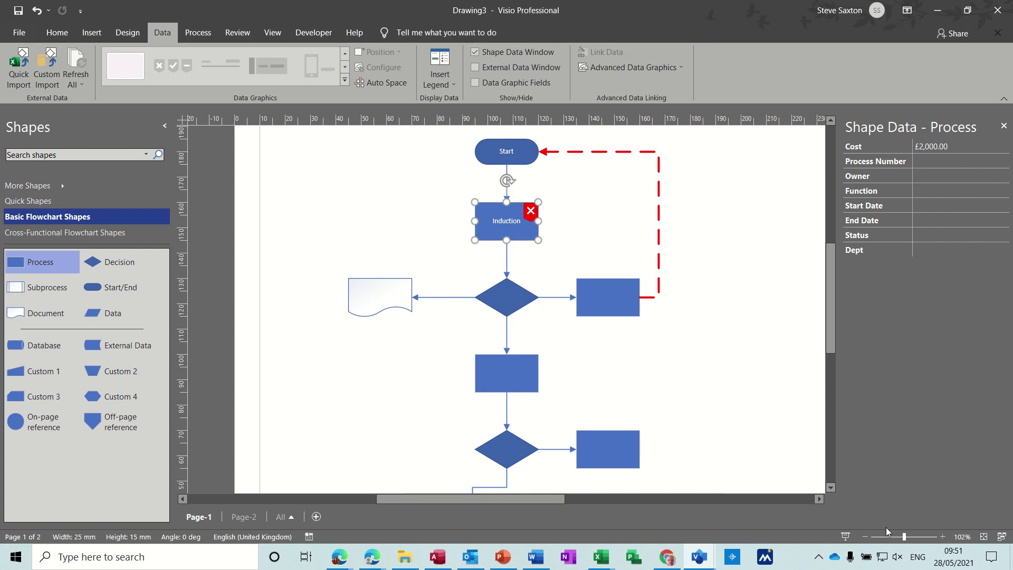
Step: Apply the Cost icon-set data graphic to all flowchart shapes below Induction, including those in the School container
click(865, 536)
click(865, 536)
click(865, 536)
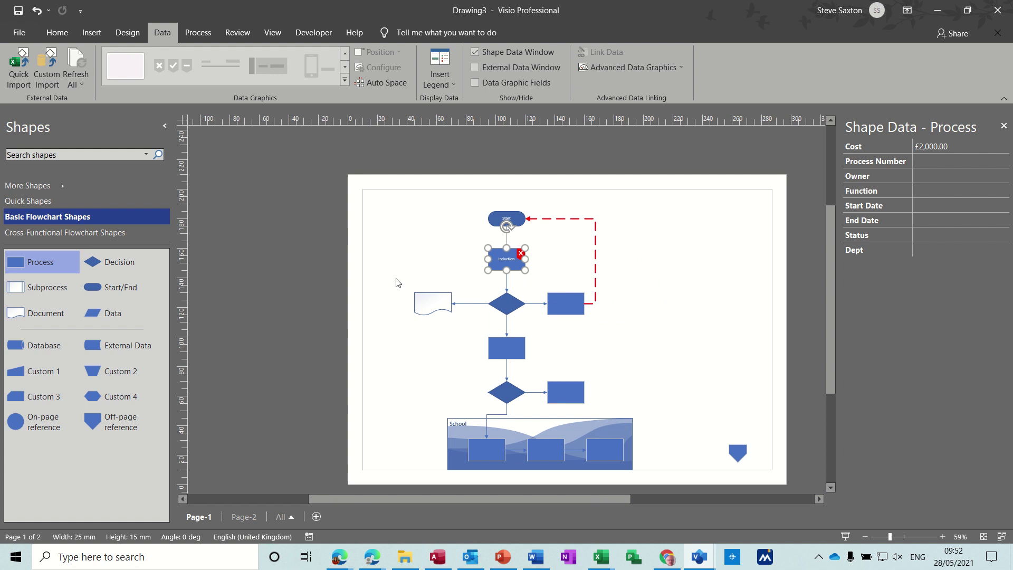
drag(395, 278, 636, 464)
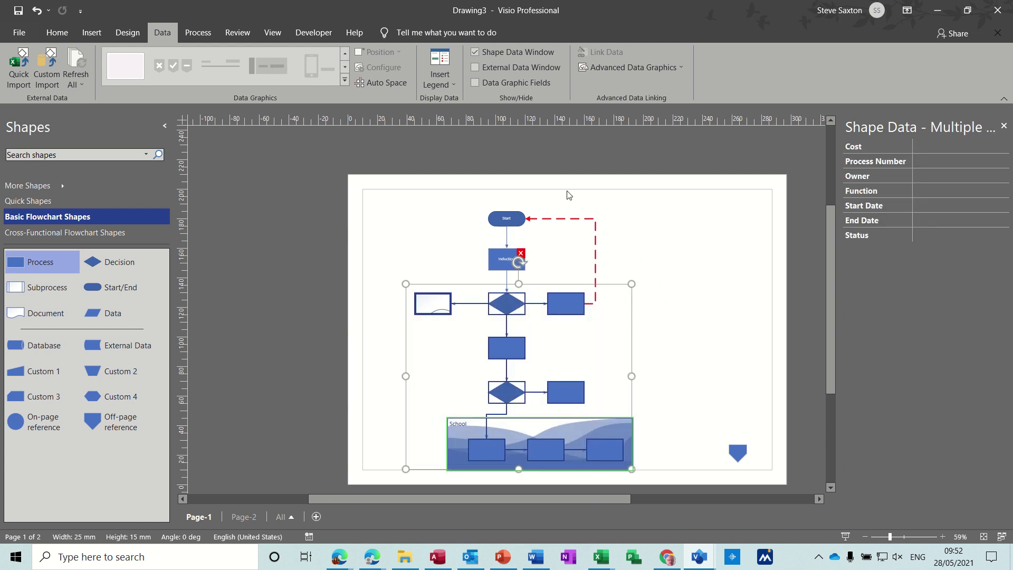
click(614, 70)
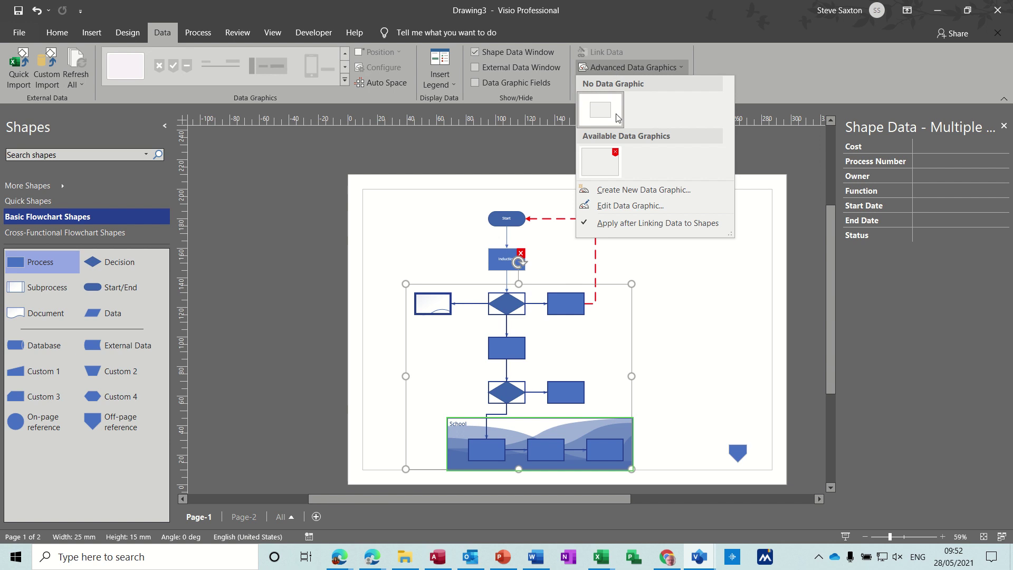
click(603, 159)
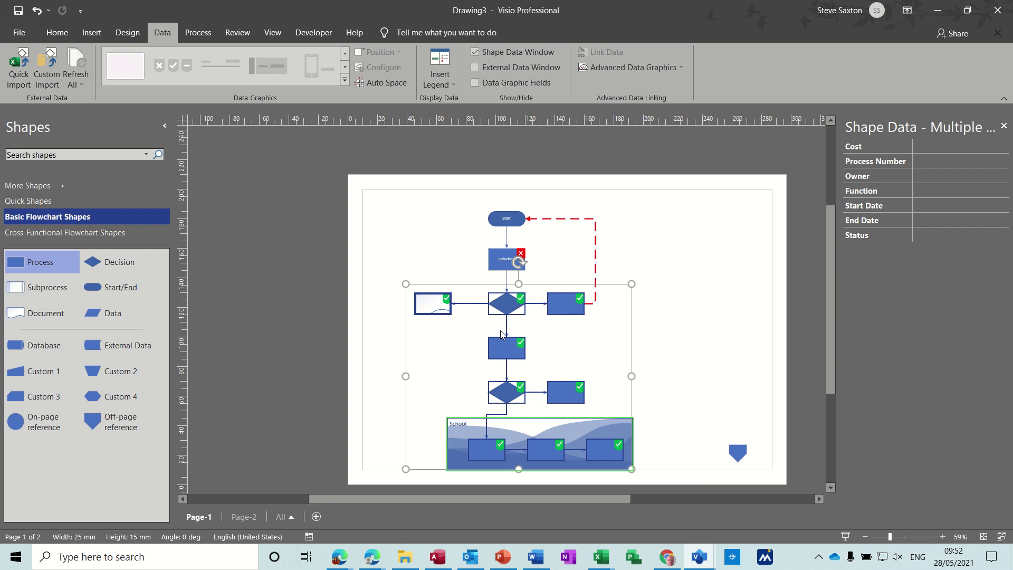
Step: Set the Cost of the upper decision shape, directly below Induction, to £554
click(530, 305)
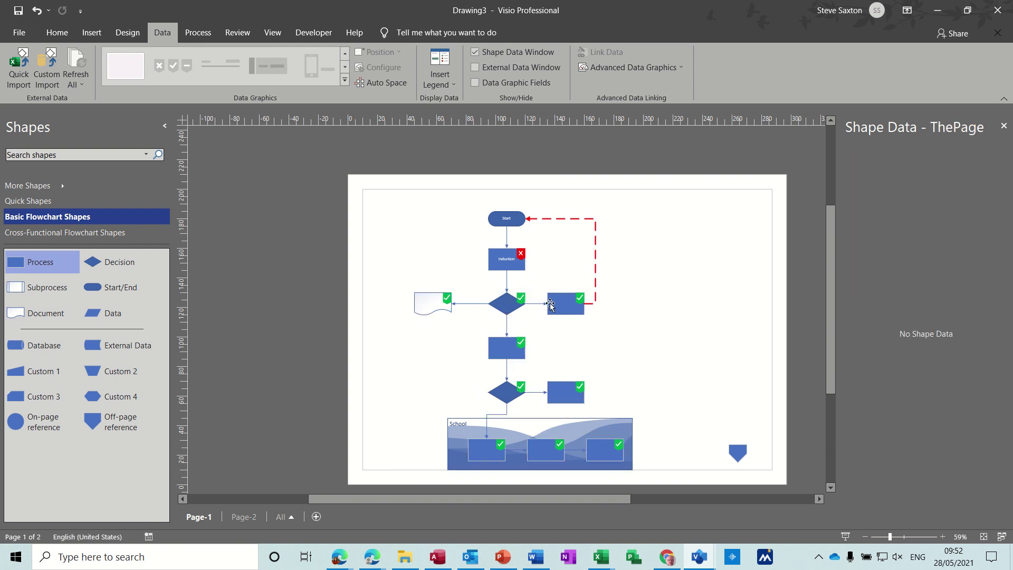
click(508, 304)
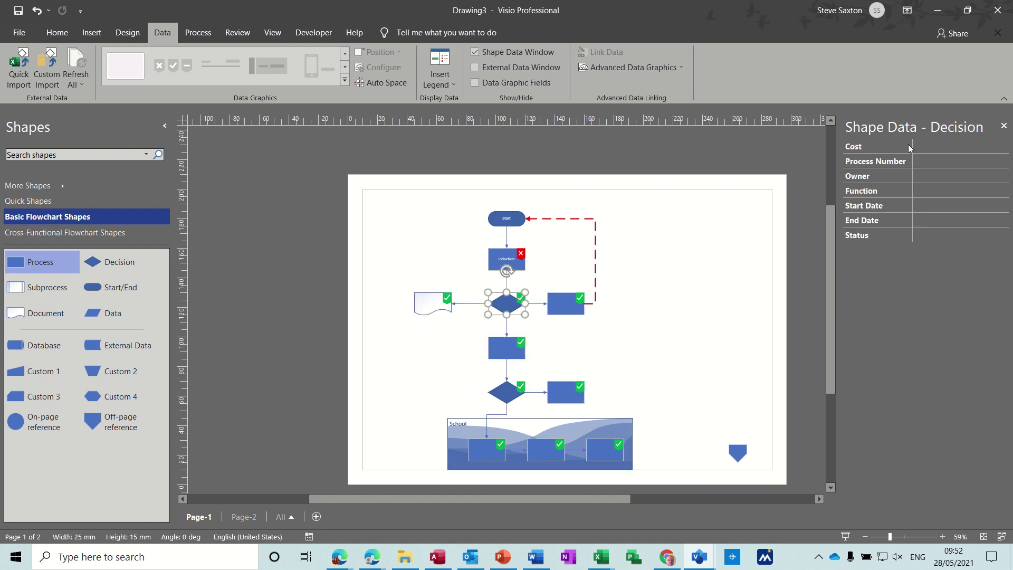
click(927, 147)
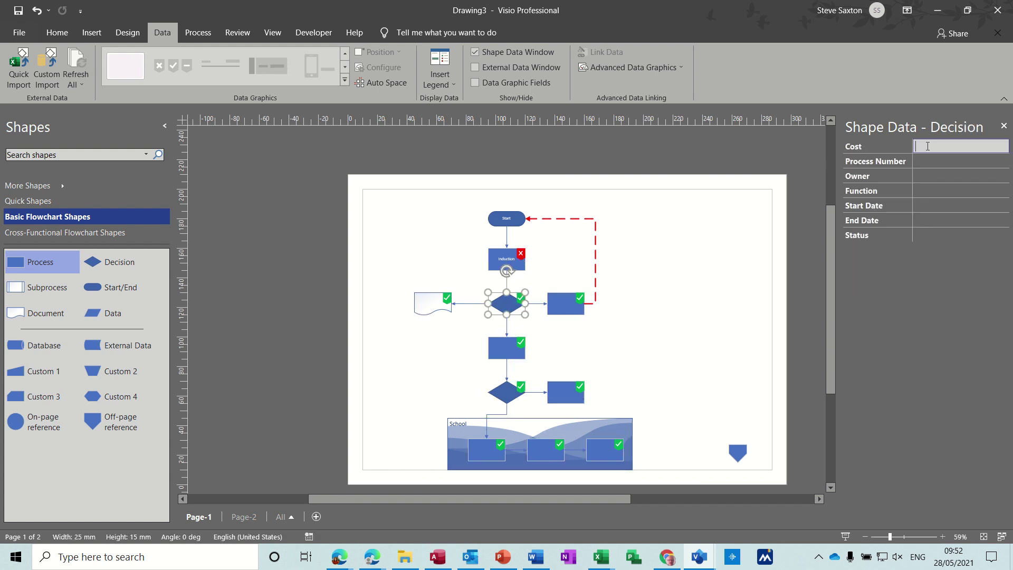
key(Return)
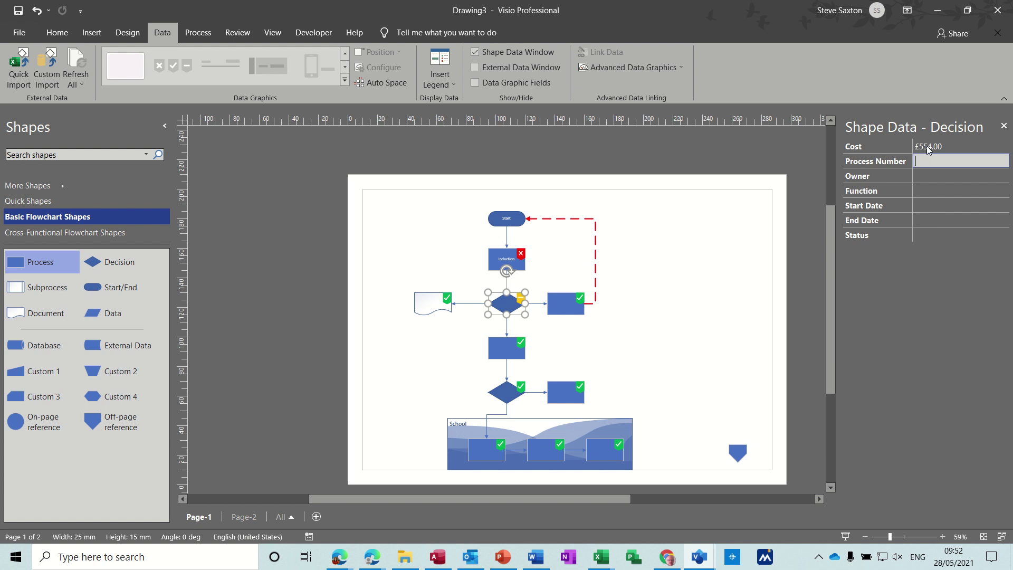
Step: Set the Cost of the process shape between the two decision shapes to £334
click(510, 347)
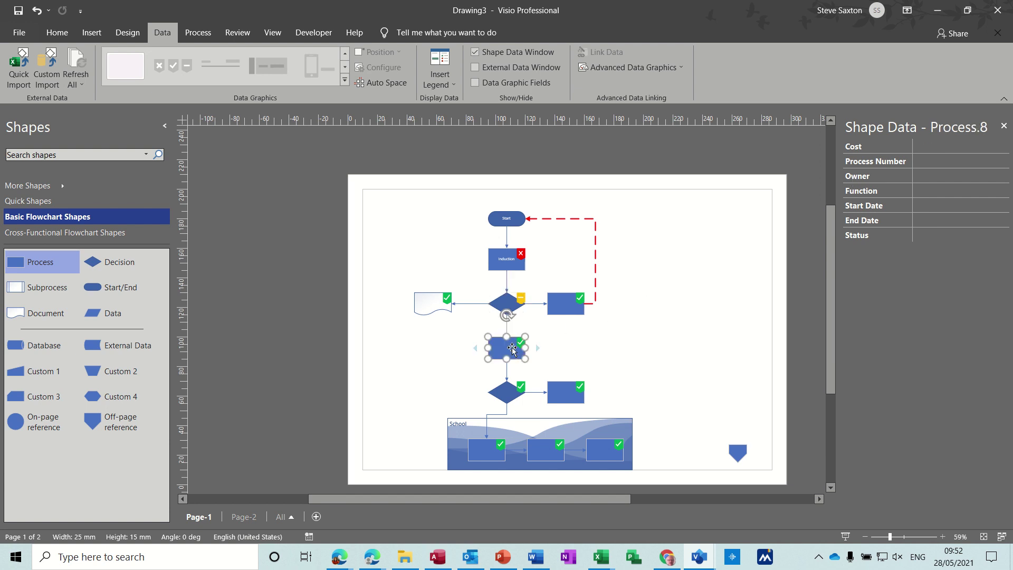
click(930, 148)
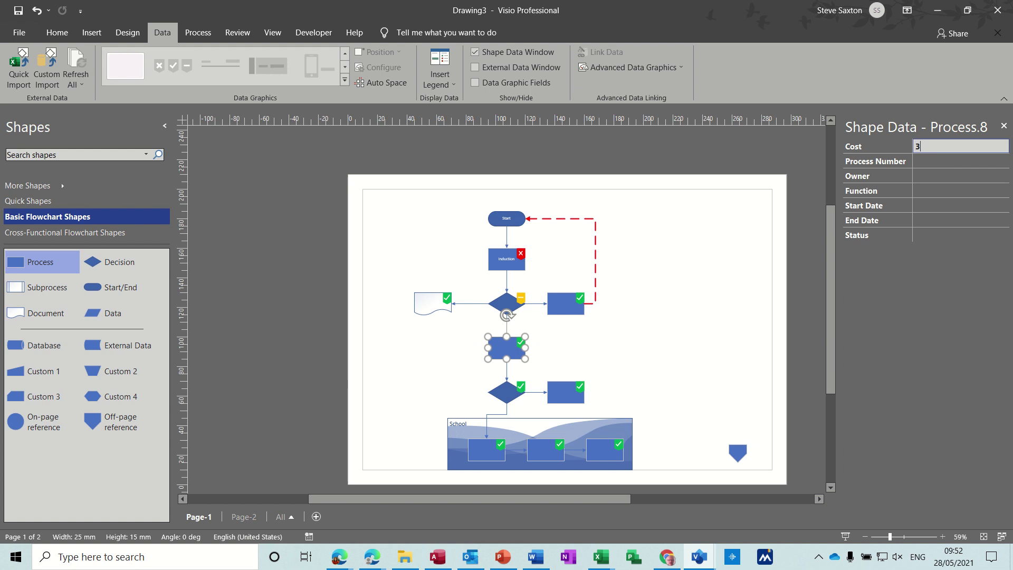
text(334)
key(Return)
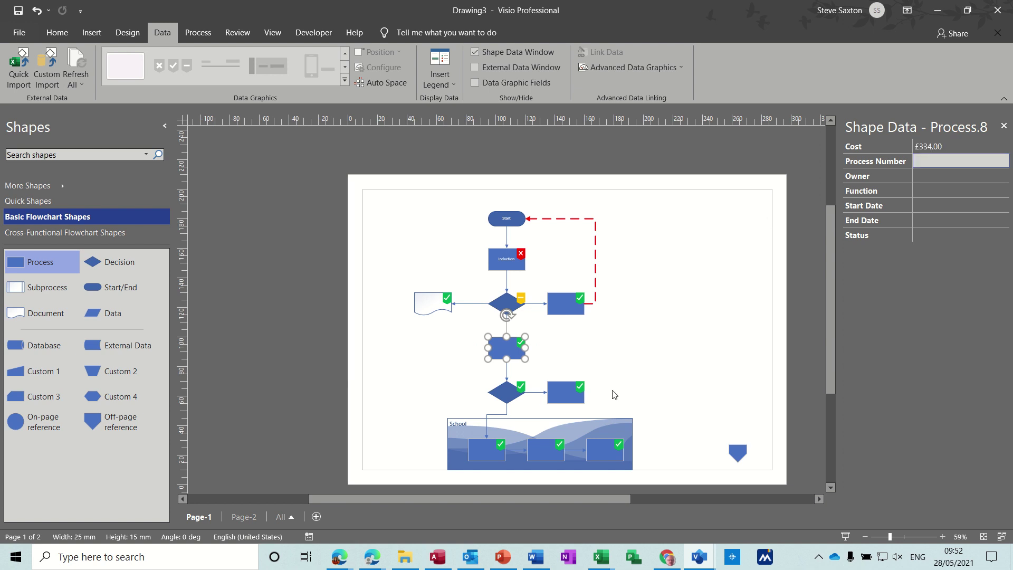
Step: Set the Cost of the process shape beside the lower decision shape to £3,000 and clear the selection
click(570, 393)
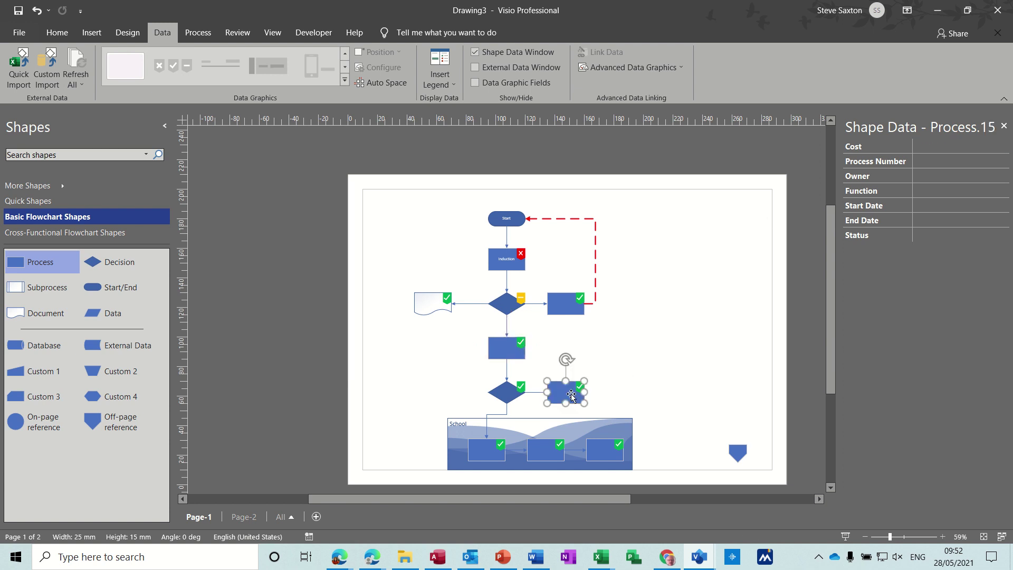
click(925, 146)
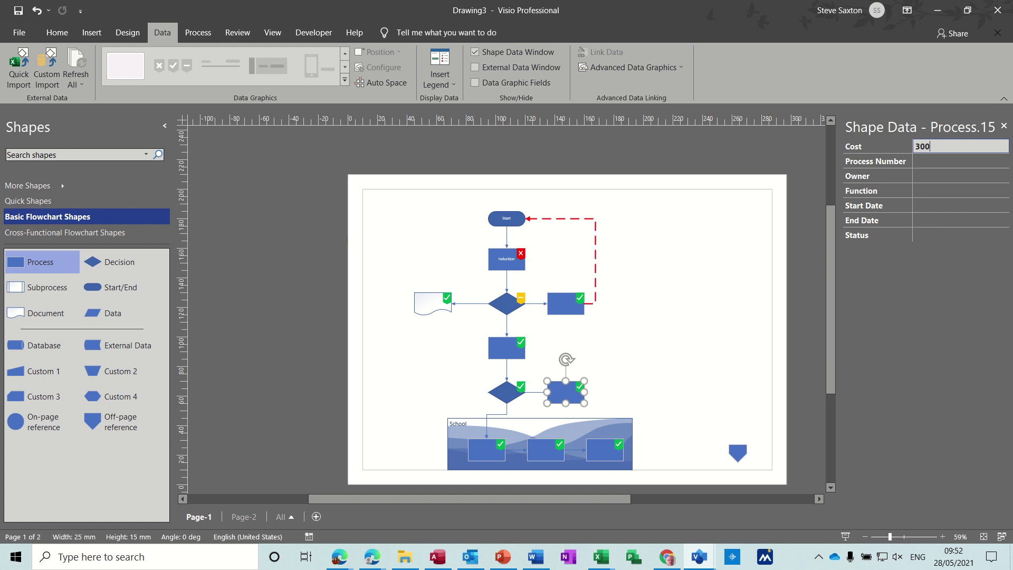
key(Return)
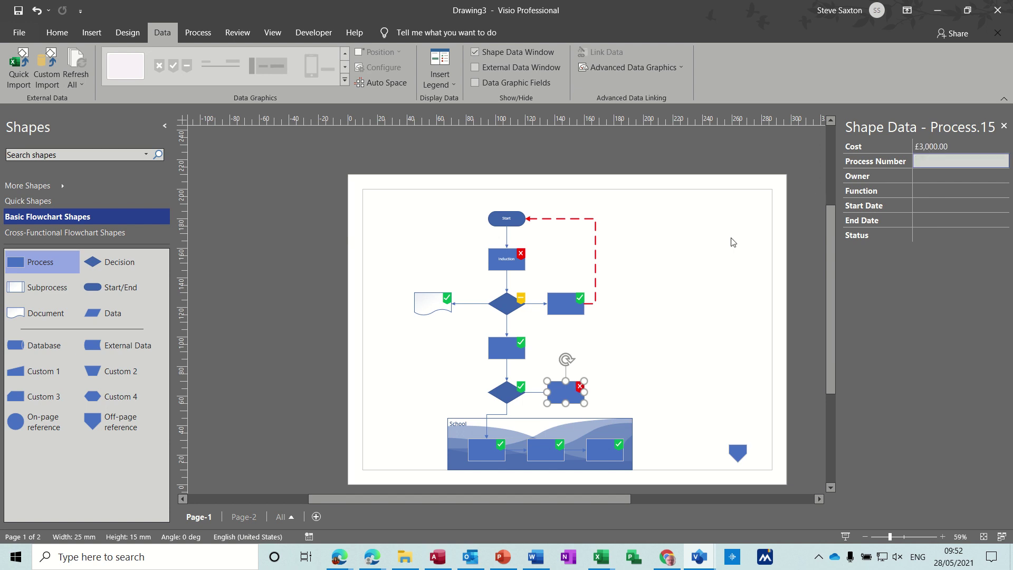
click(441, 347)
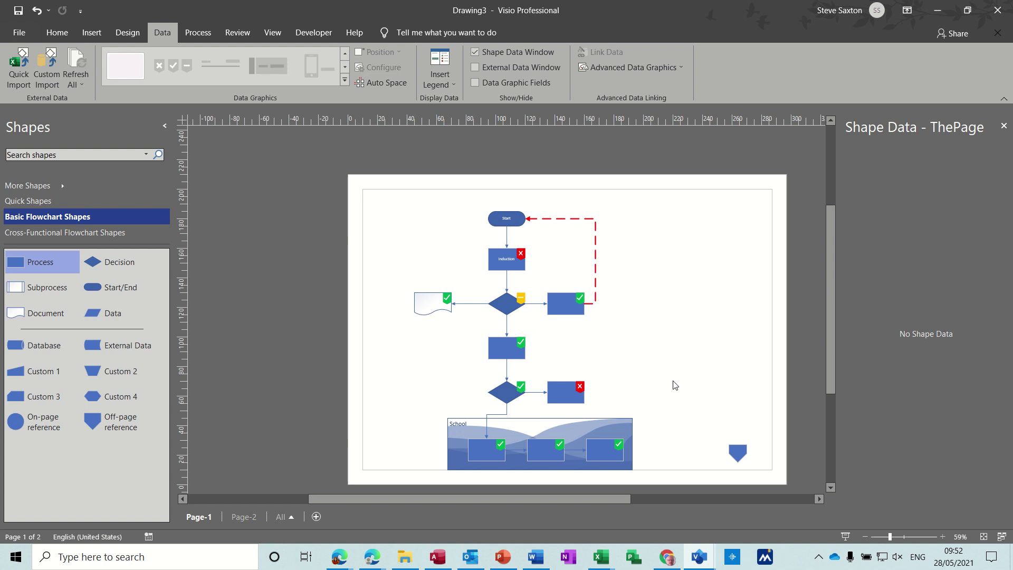
Step: Follow the off-page reference shapes back and forth between Page-1 and Page-2, ending on Page-2
click(739, 454)
double_click(739, 454)
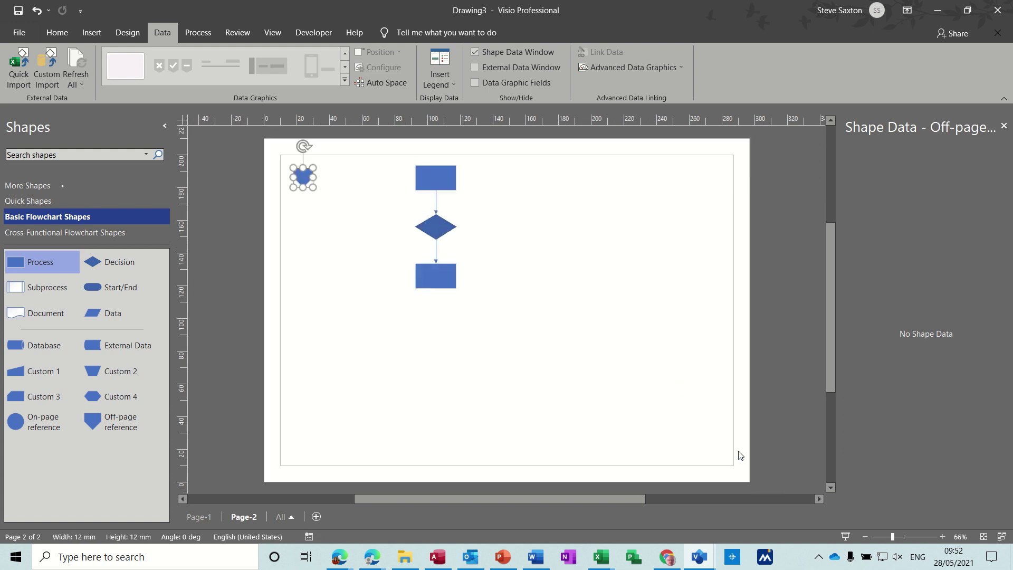
double_click(305, 176)
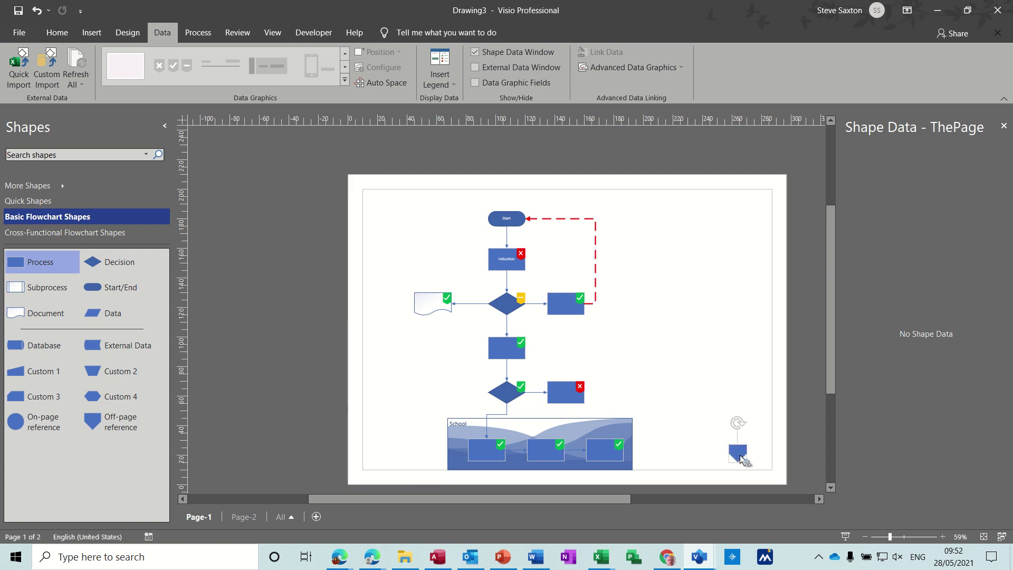
double_click(741, 455)
key(Escape)
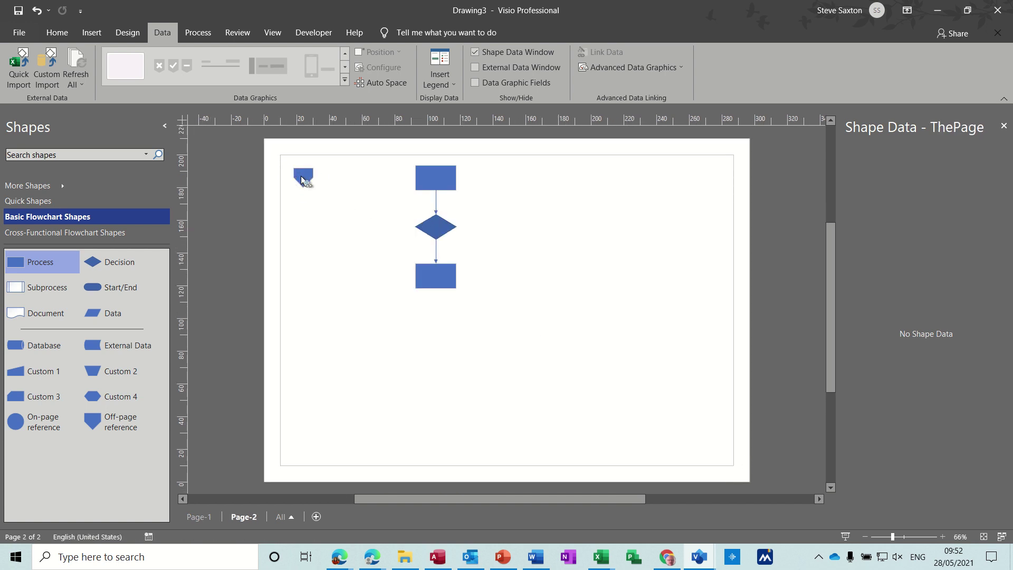
Step: Enclose the two process shapes and the decision shape on Page-2 in a Full sail container
drag(384, 160, 487, 304)
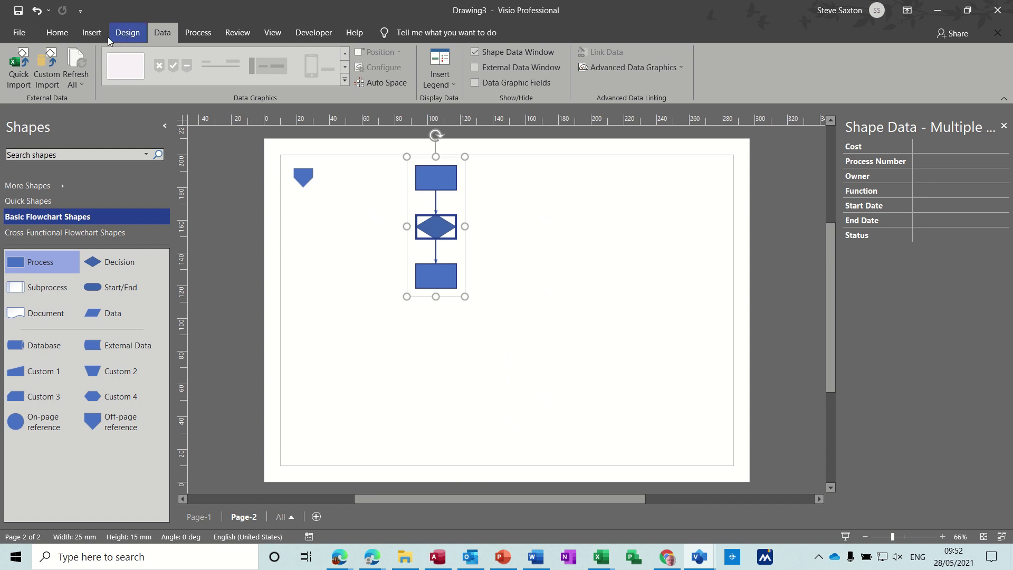
click(92, 34)
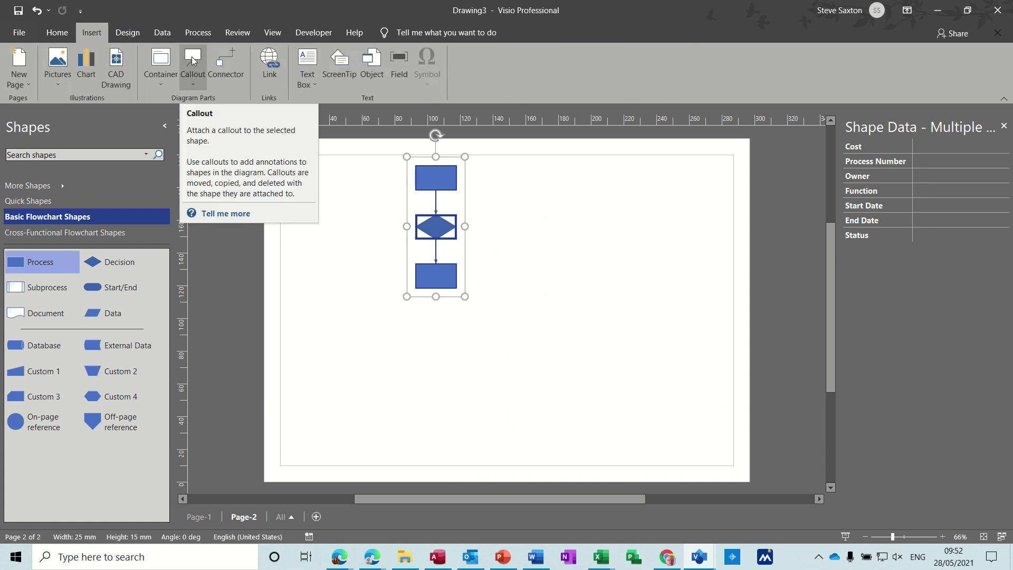
click(153, 59)
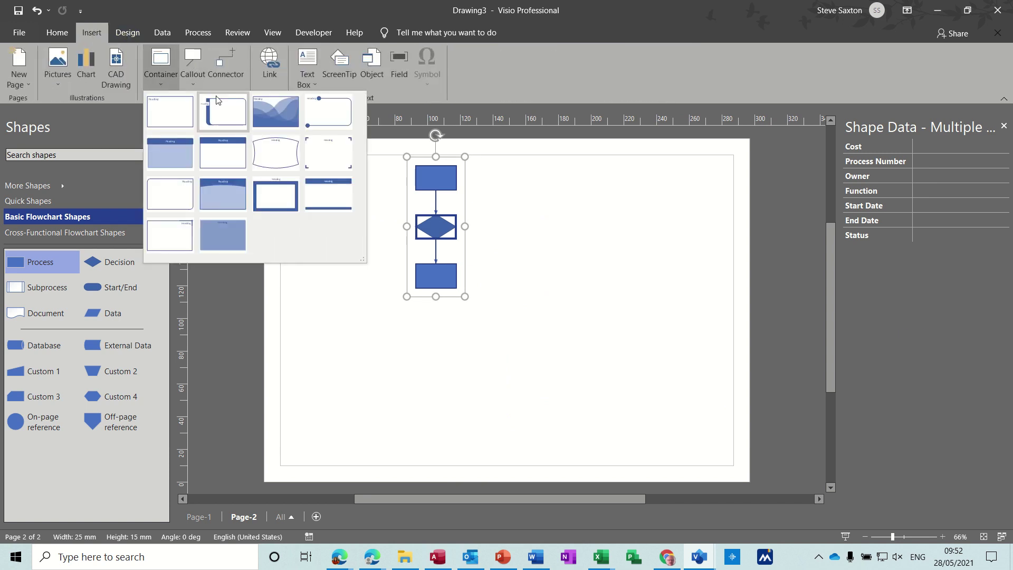
click(272, 147)
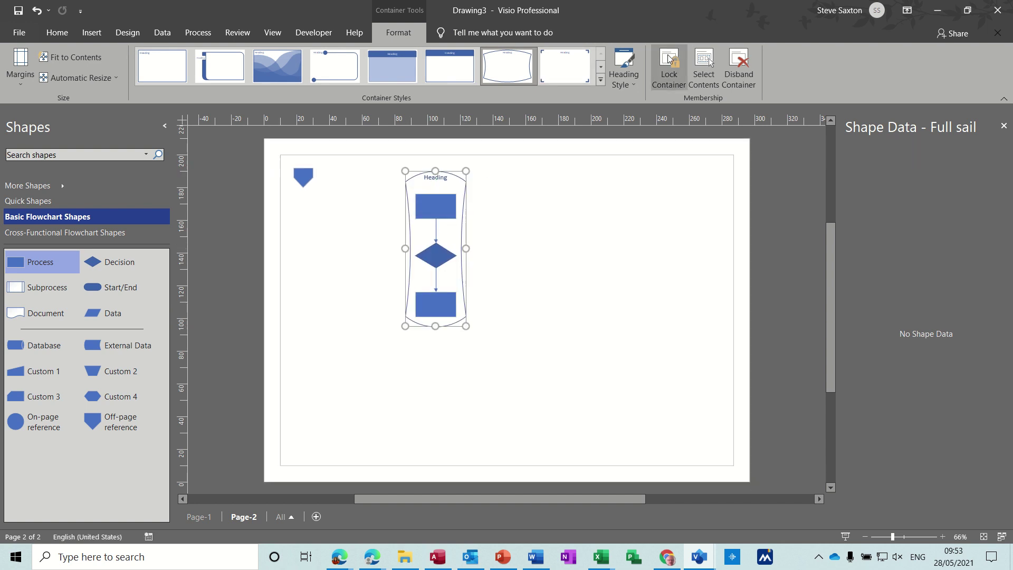
click(547, 239)
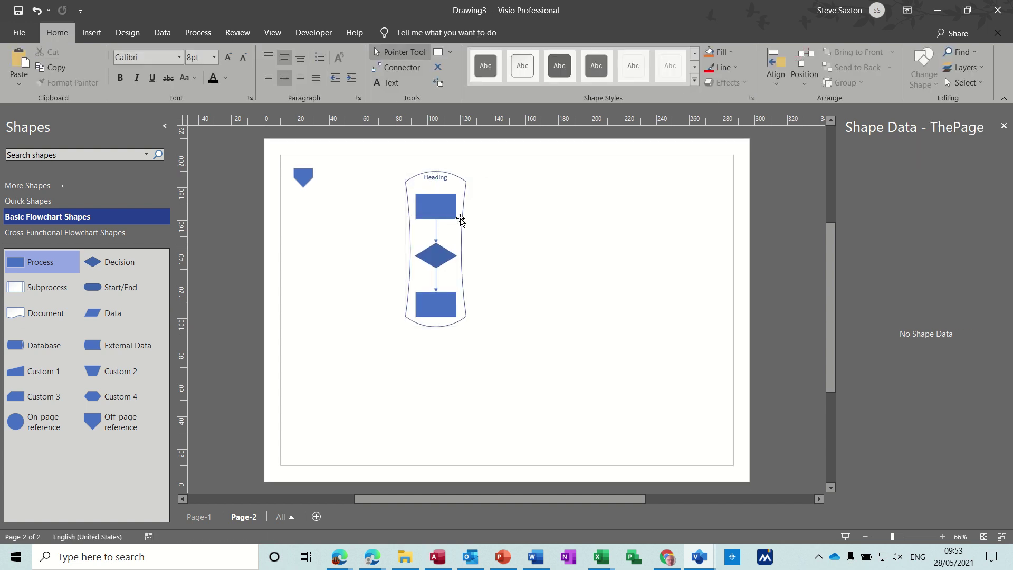
Step: Resize the Page-2 container to about 43.5 mm wide and move it with its shapes closer to the off-page reference, finishing on Page-1
drag(448, 211, 413, 199)
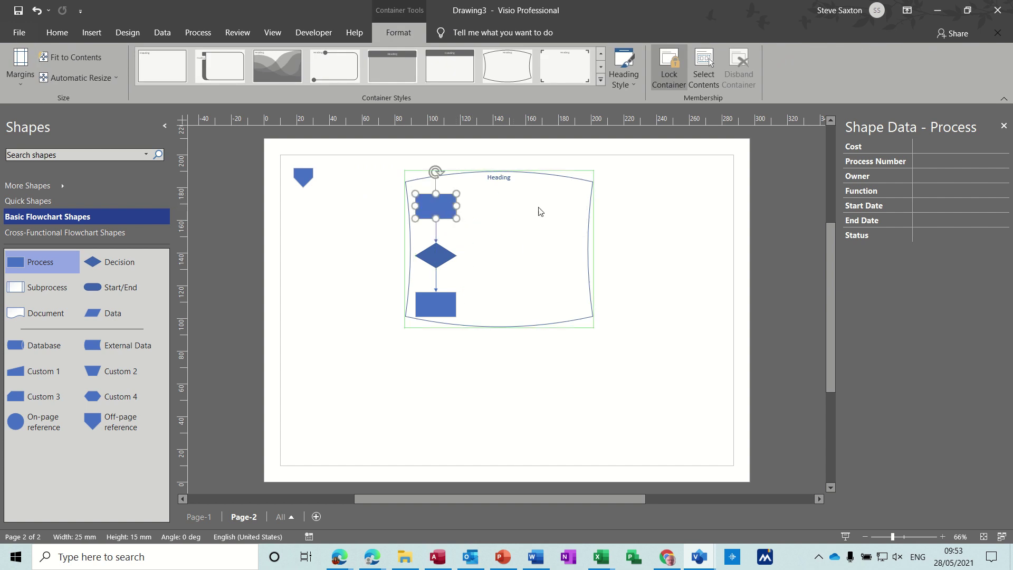
click(639, 237)
click(587, 230)
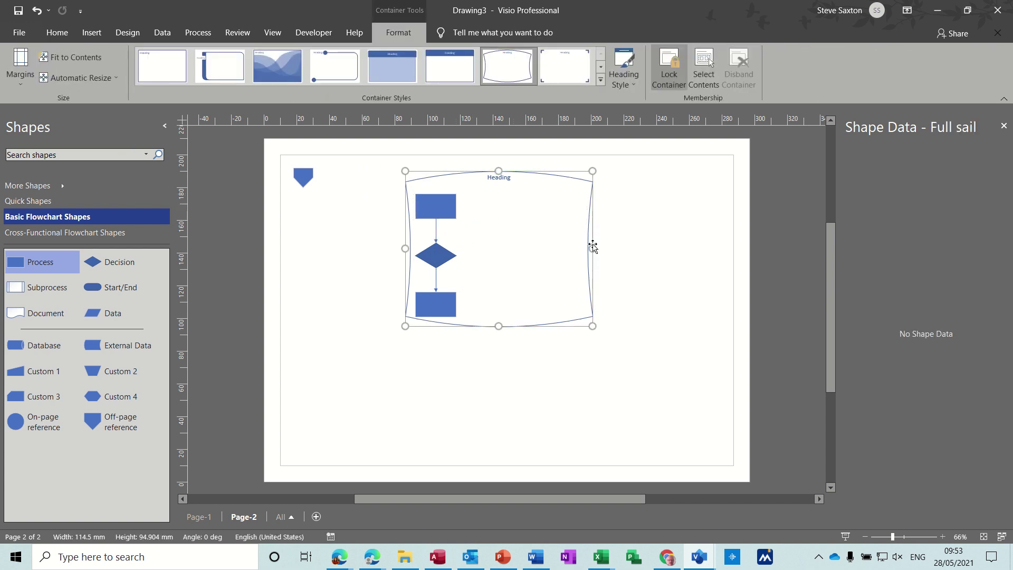
drag(579, 250, 401, 247)
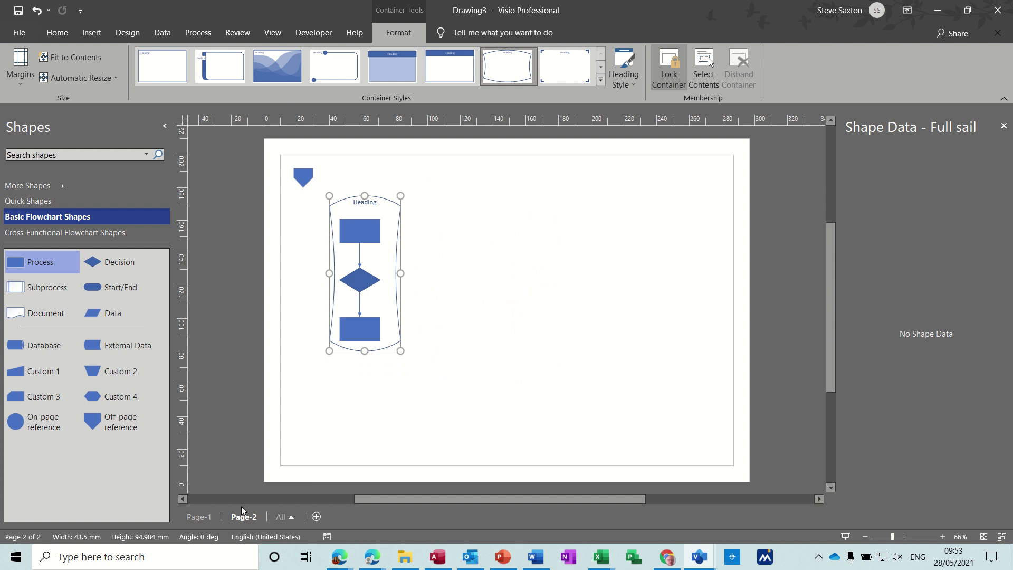
click(209, 516)
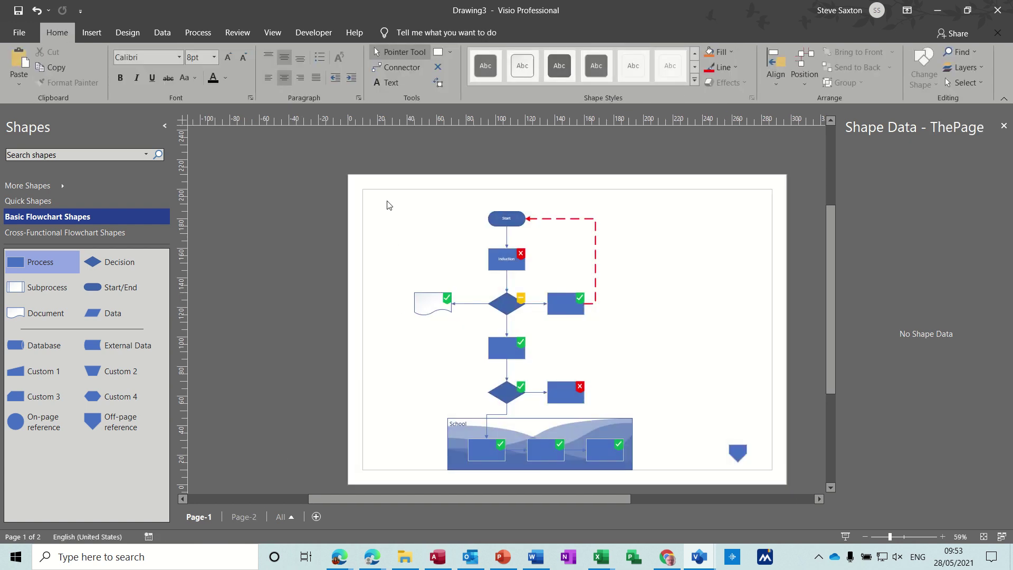
Step: Try several themes on the flowchart and settle on the Whisp theme with its first variant
click(125, 32)
click(182, 68)
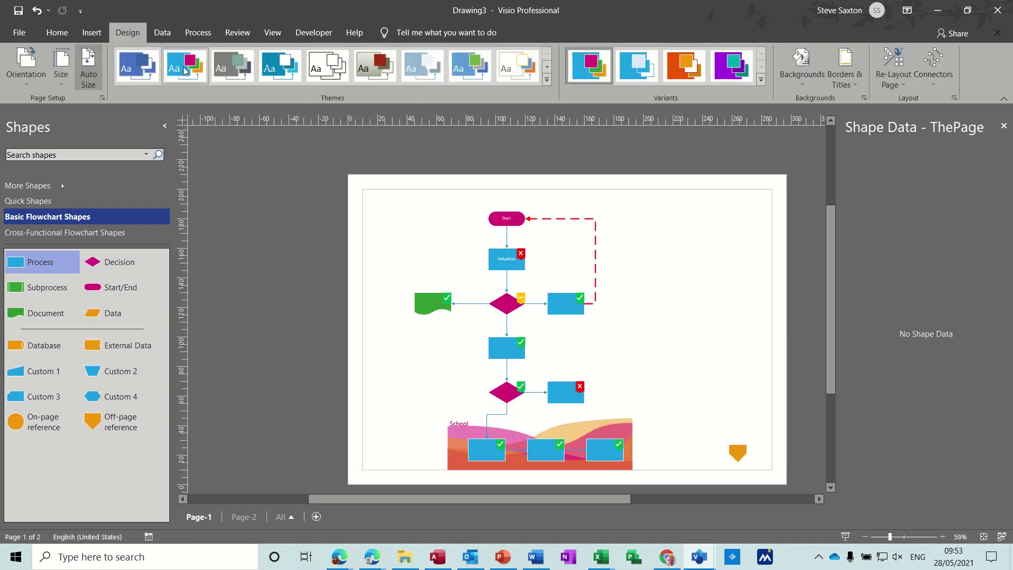
click(280, 68)
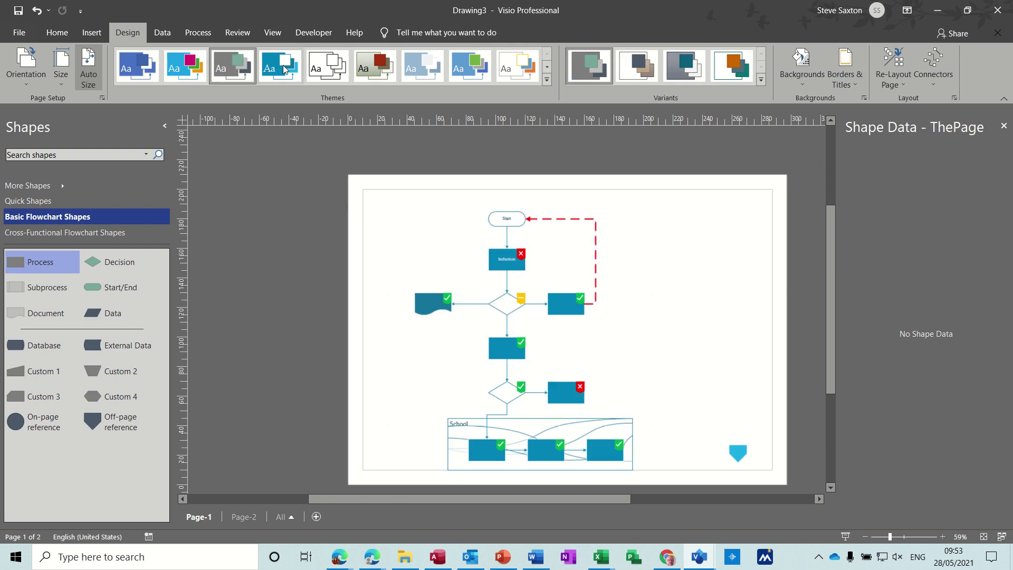
click(365, 69)
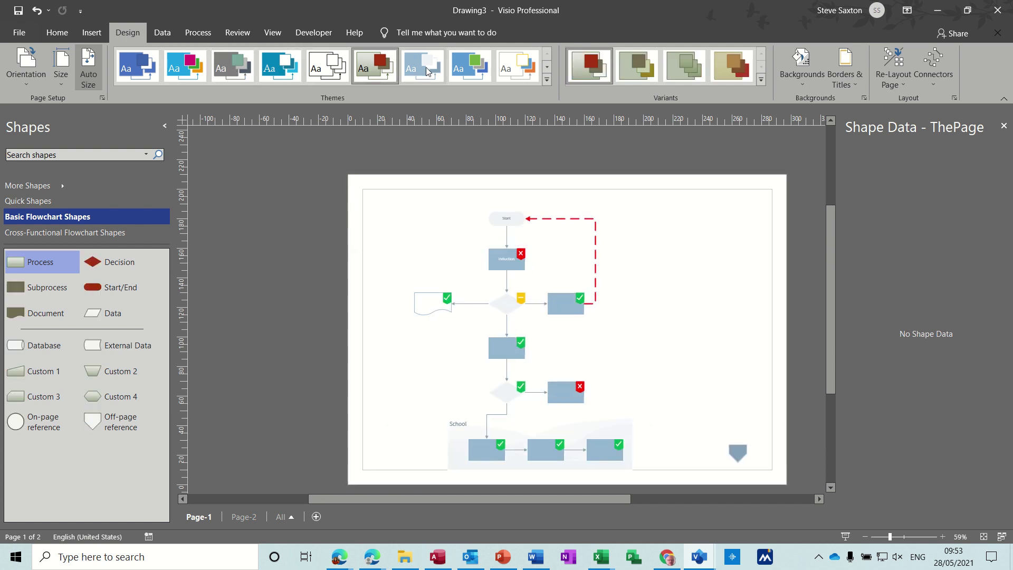
click(587, 66)
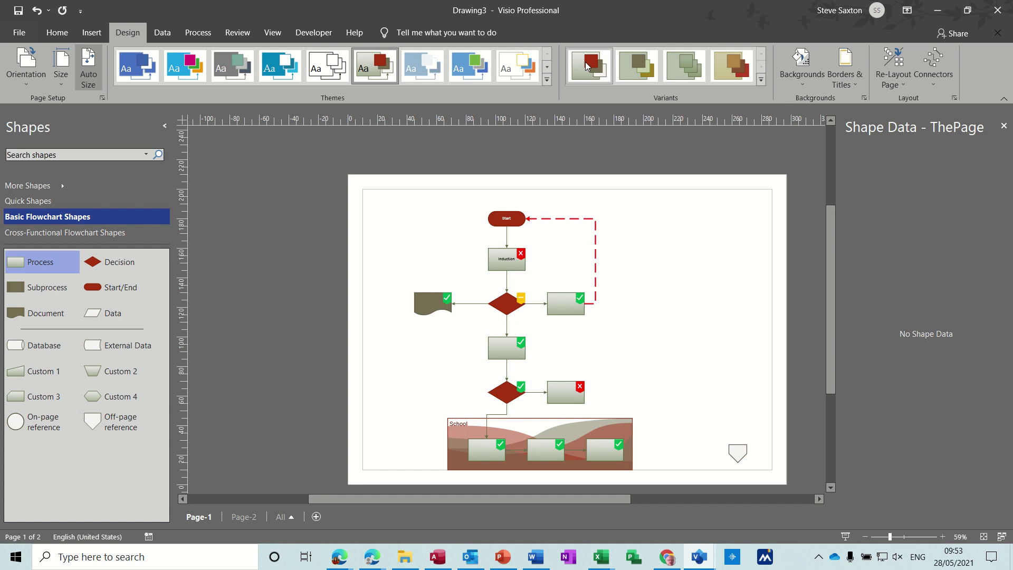
Step: Change the theme's effects to Facet for the flowchart shapes and containers
click(761, 80)
mouse_move(740, 115)
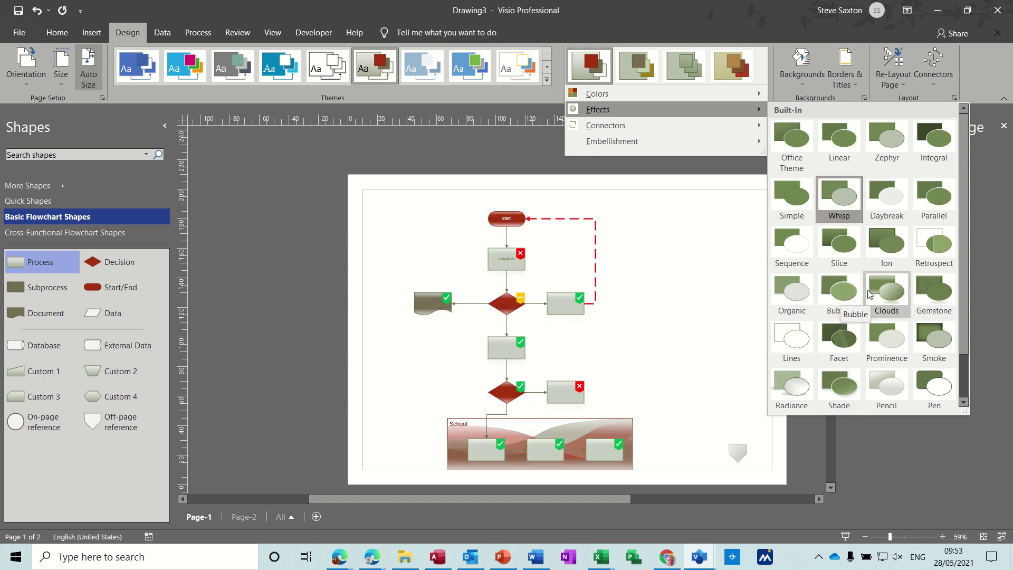
click(848, 341)
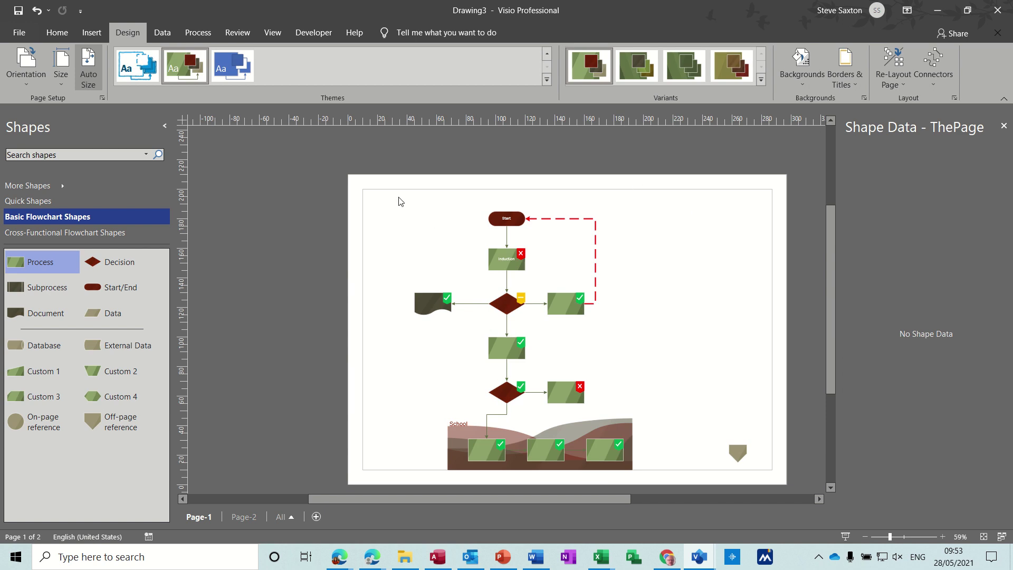
drag(382, 195, 657, 425)
click(689, 357)
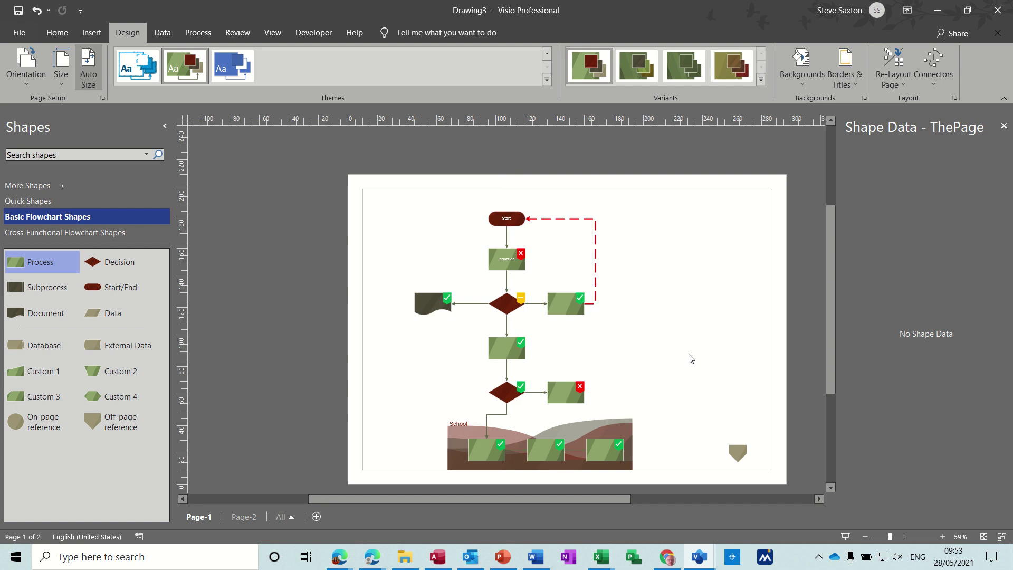
click(906, 87)
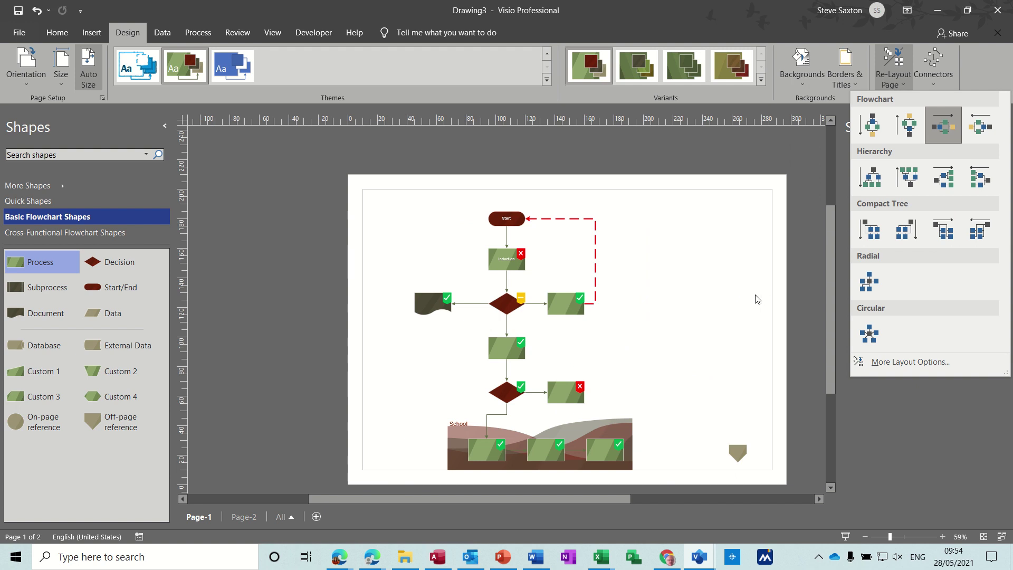
click(660, 268)
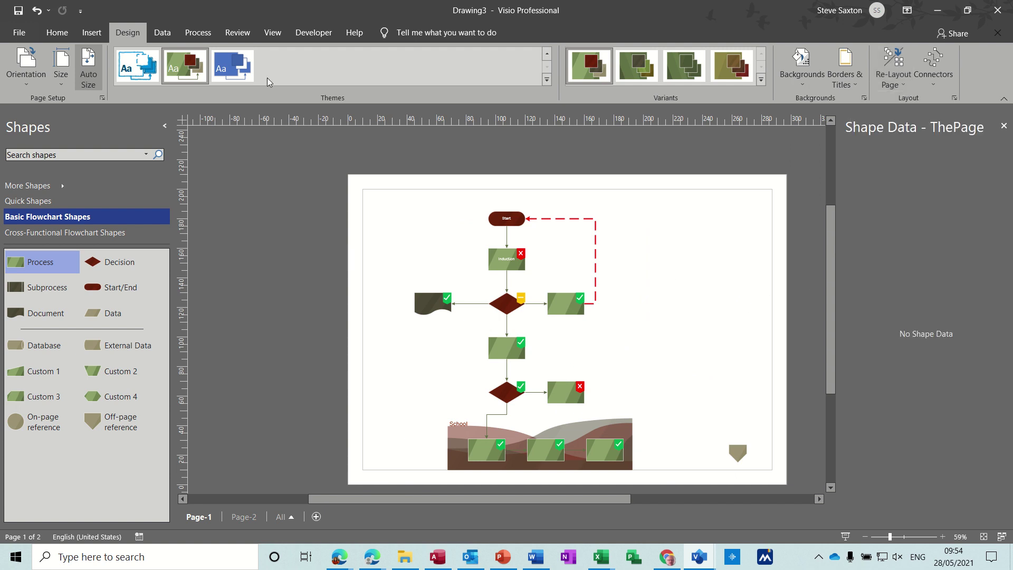
click(163, 34)
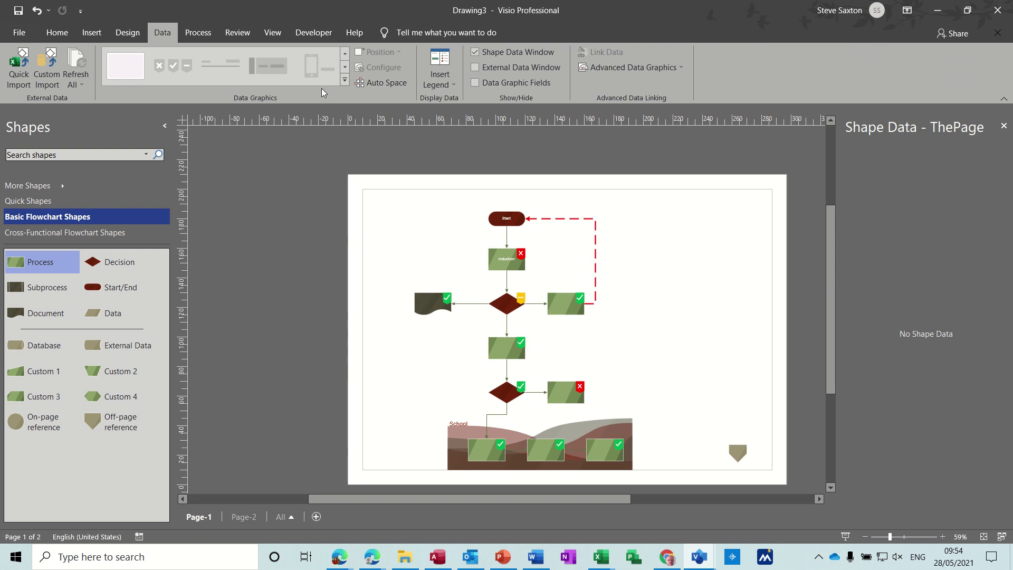
Step: Validate the diagram with the Flowchart rule set
click(210, 35)
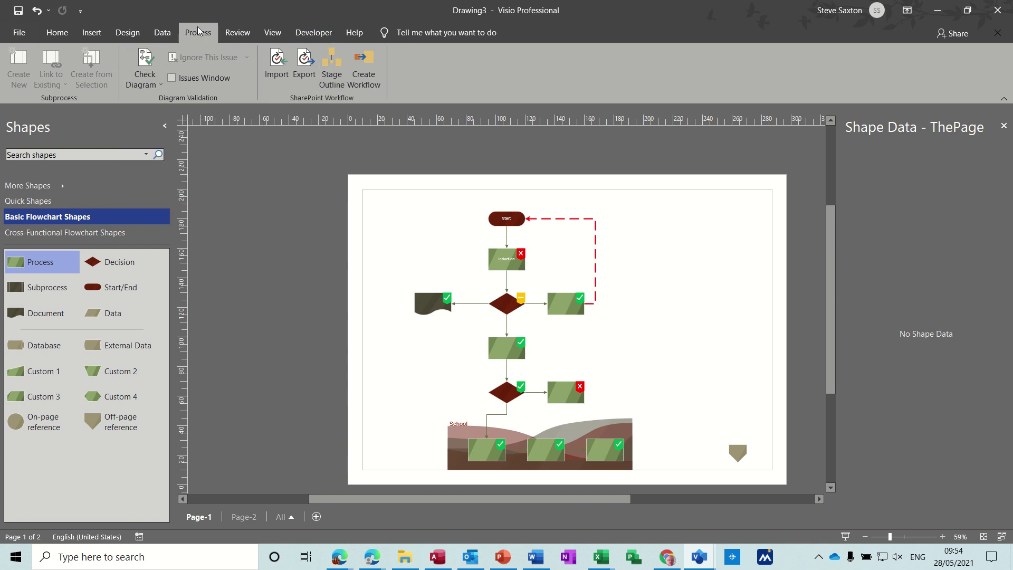
click(161, 86)
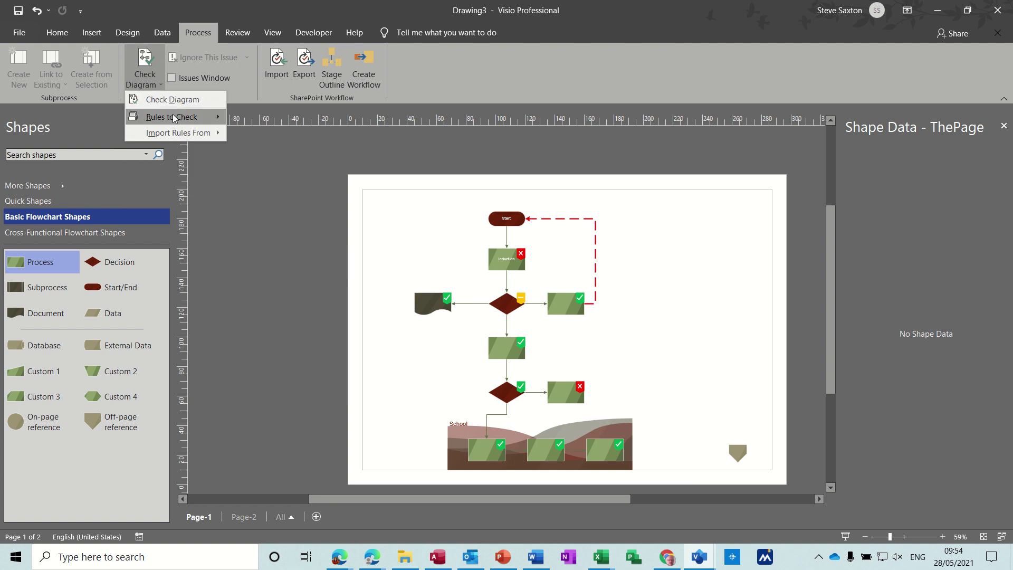
mouse_move(176, 118)
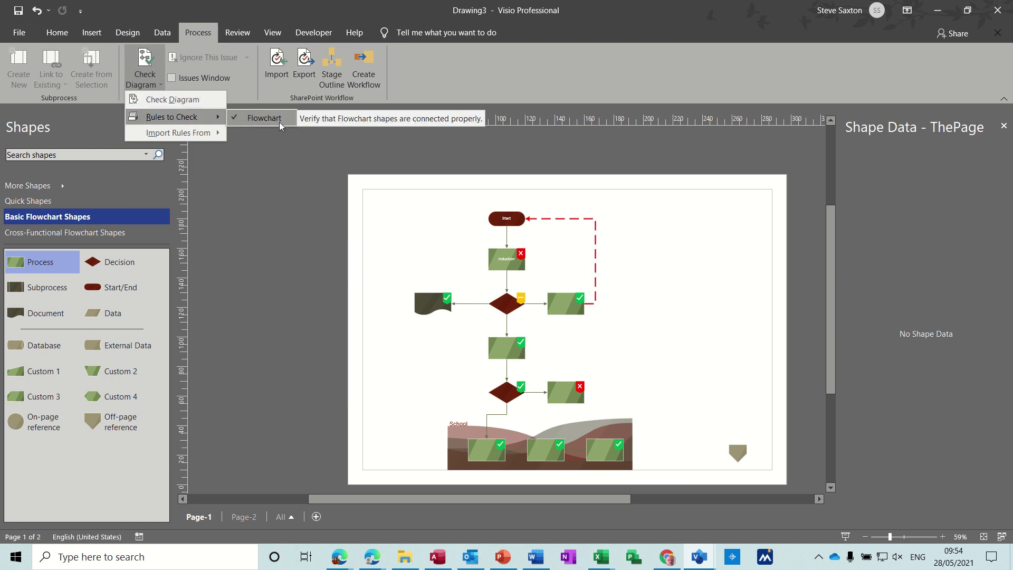
click(169, 99)
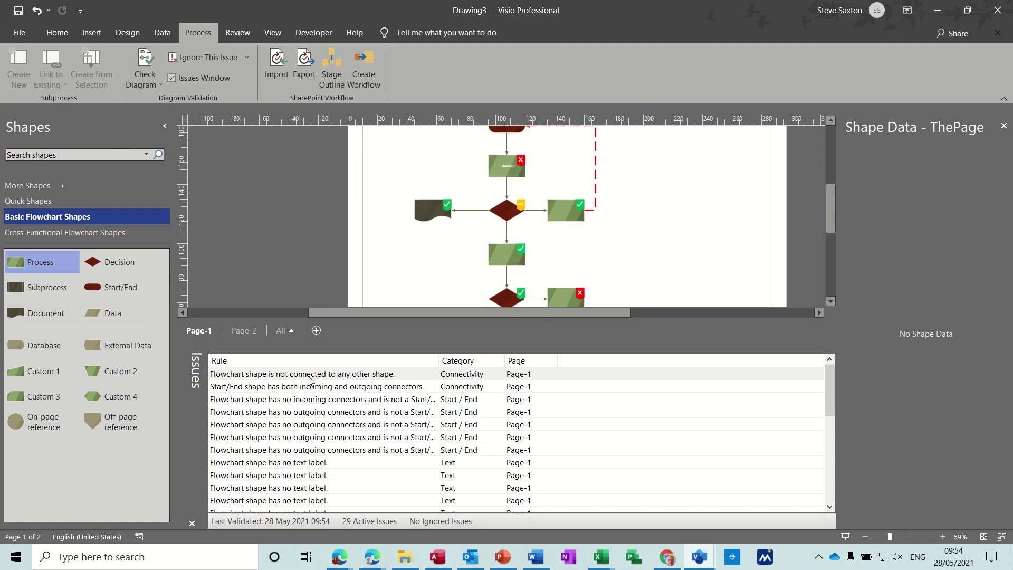
Step: Locate the shapes behind the connectivity, start/end and missing-label issues on Page-1, skim the Page-2 issues and close the issue list
click(309, 379)
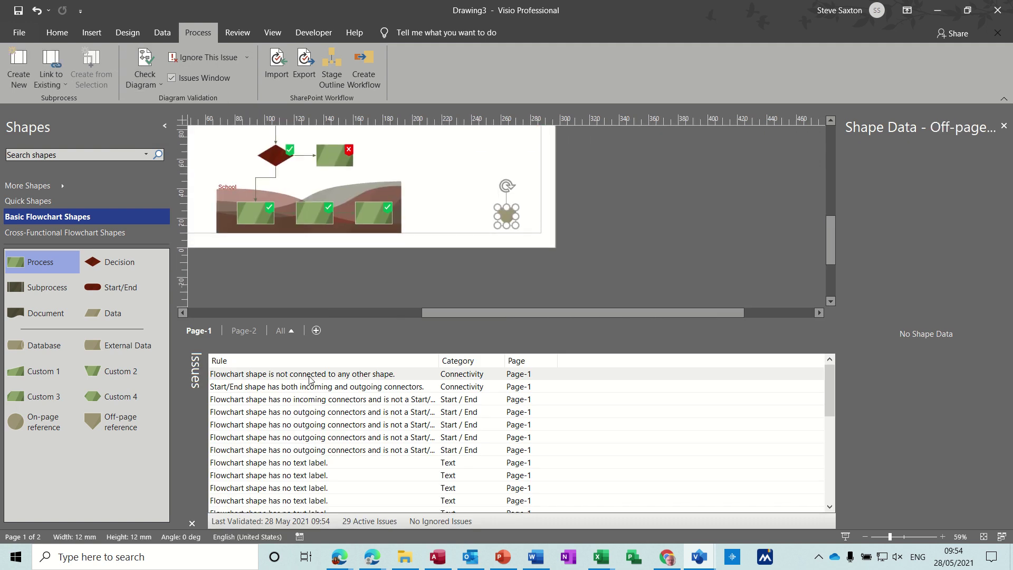
click(307, 392)
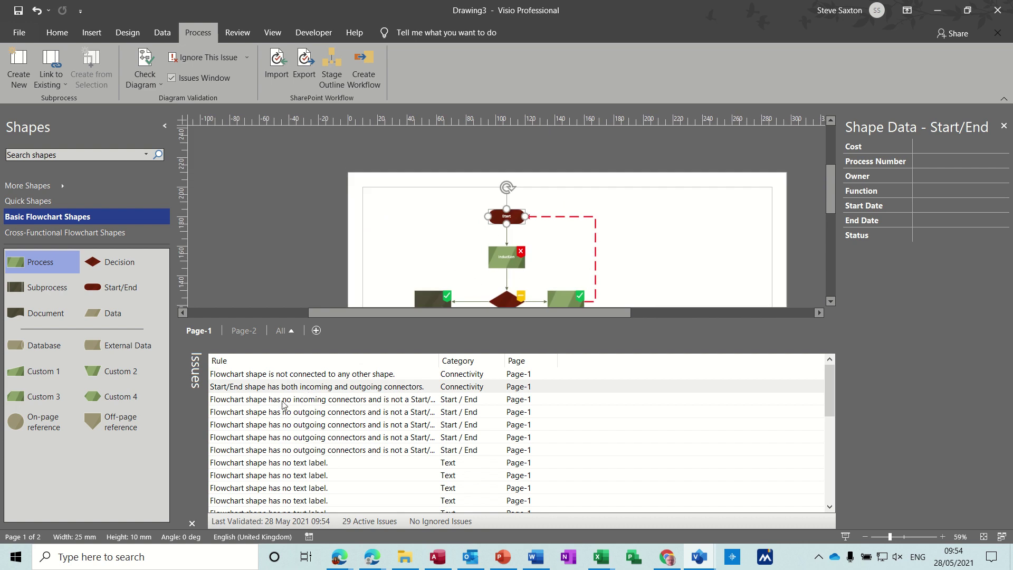
click(283, 402)
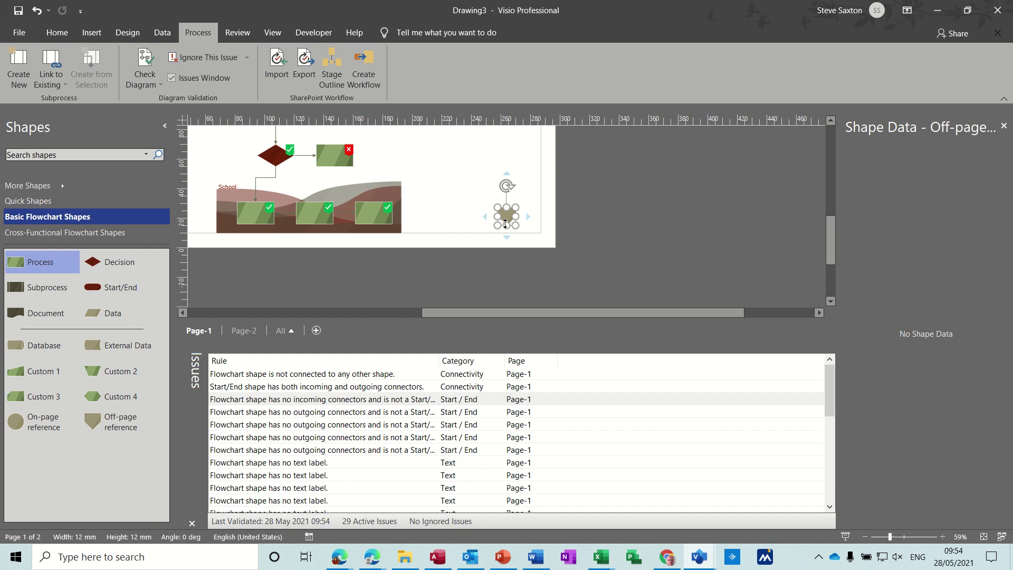
click(285, 437)
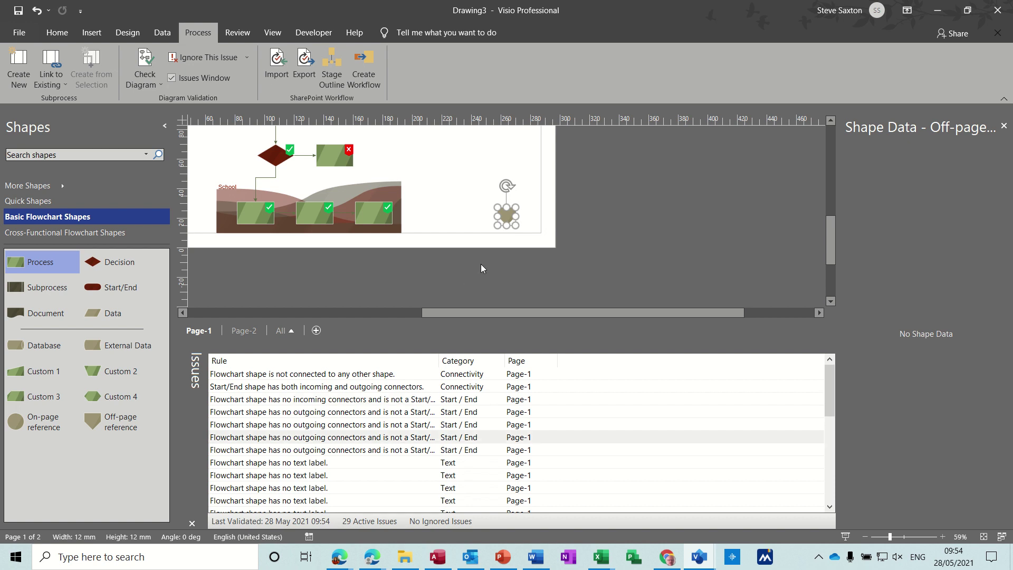
click(304, 476)
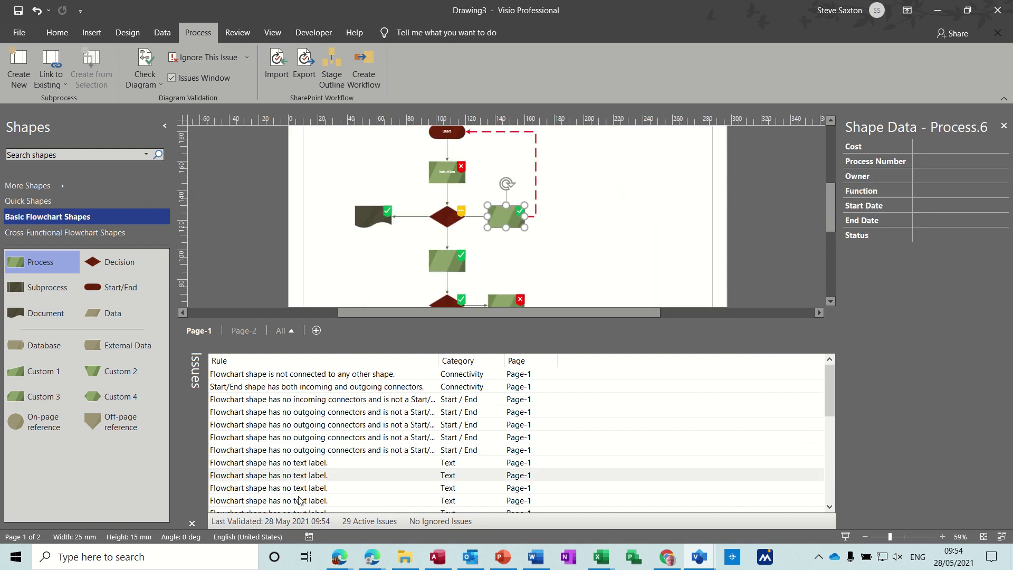
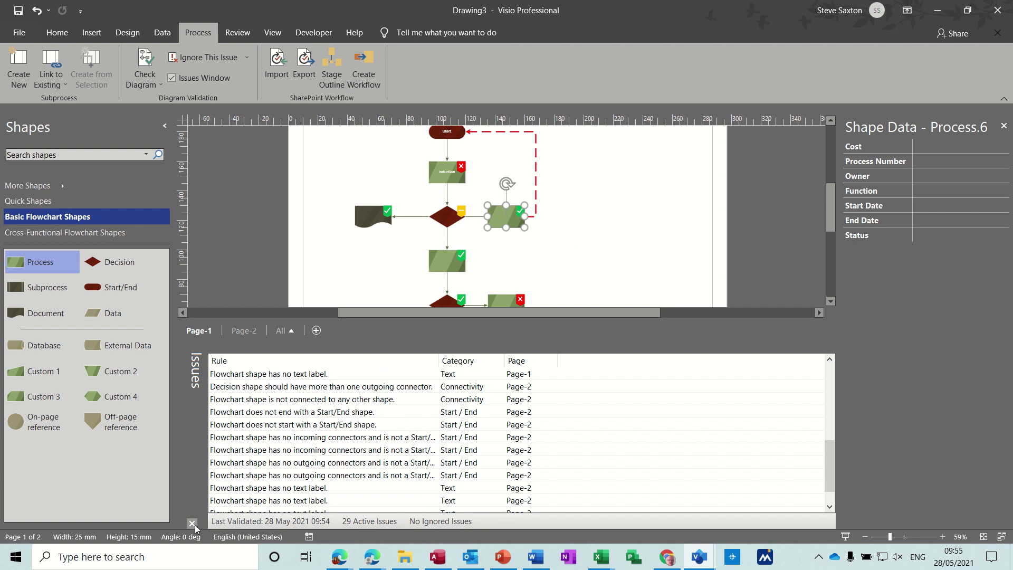
click(192, 523)
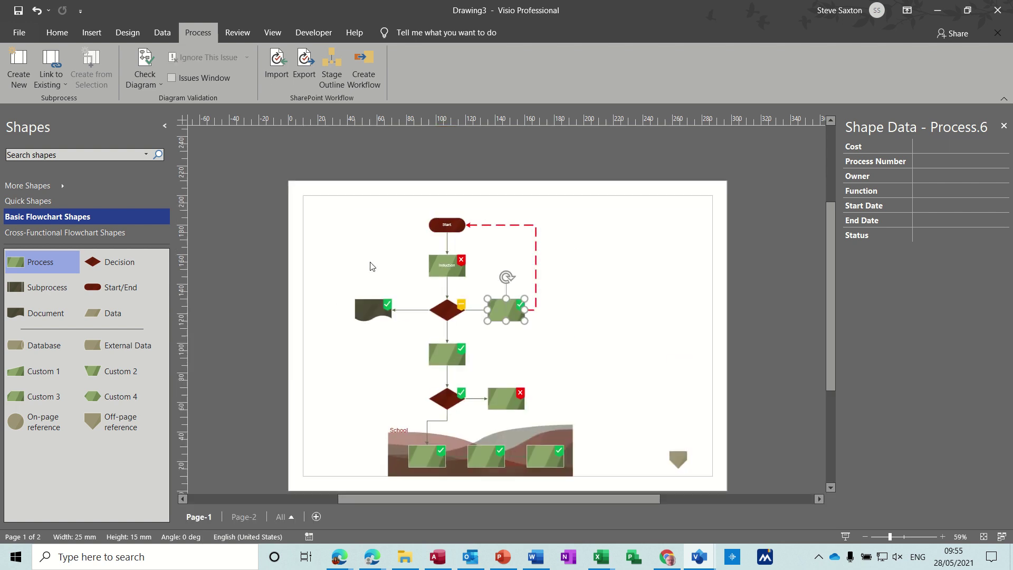
Step: Start the Number Shapes add-on in manual mode, with numbers starting at 1, an interval of 1 and no preceding text
click(273, 35)
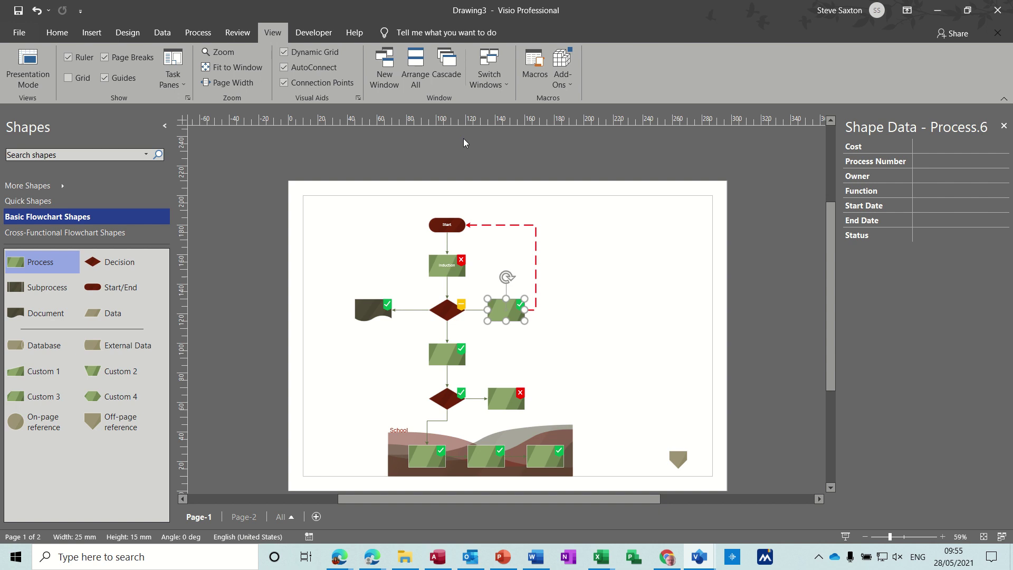
click(571, 84)
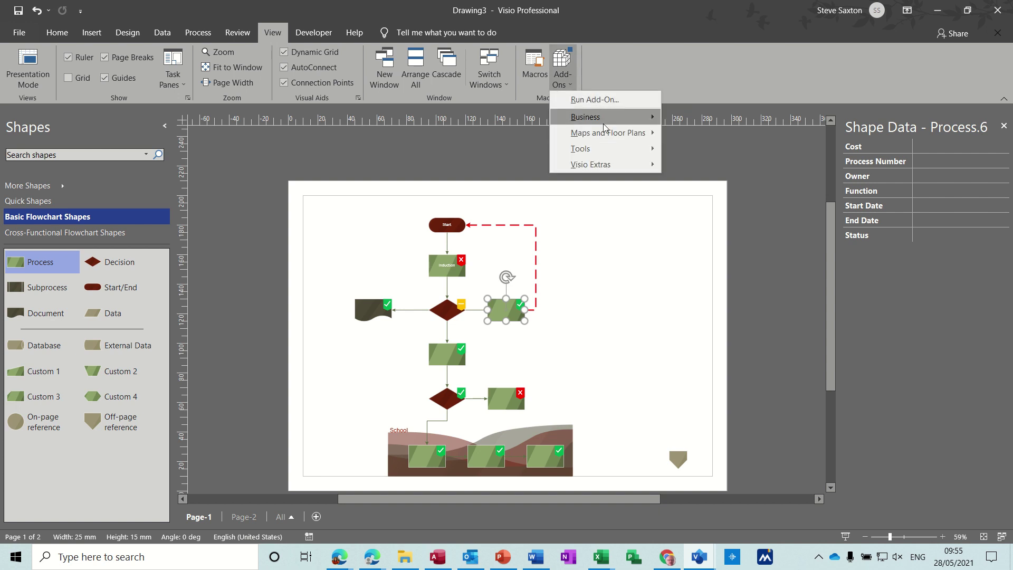
mouse_move(624, 165)
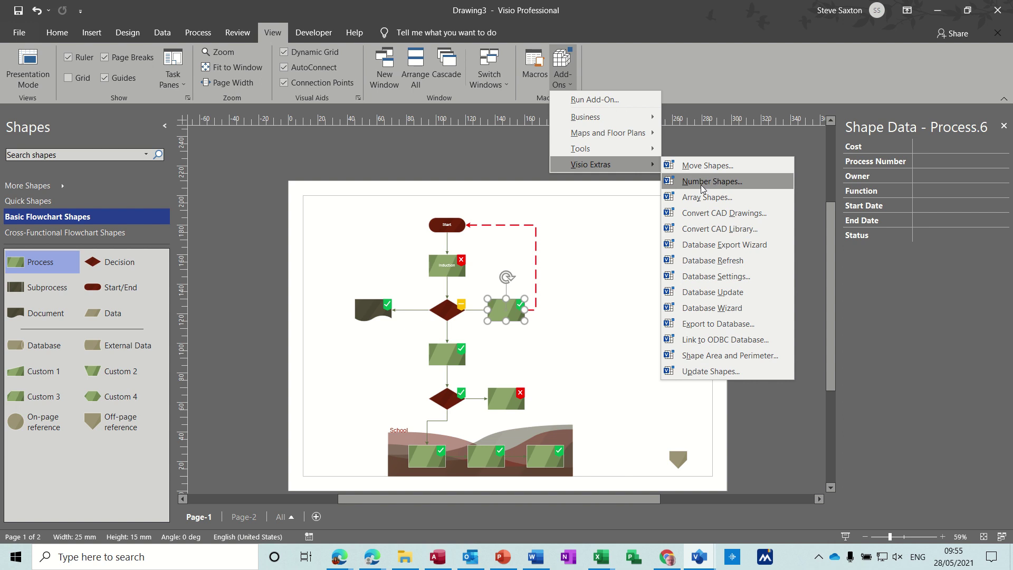
click(726, 181)
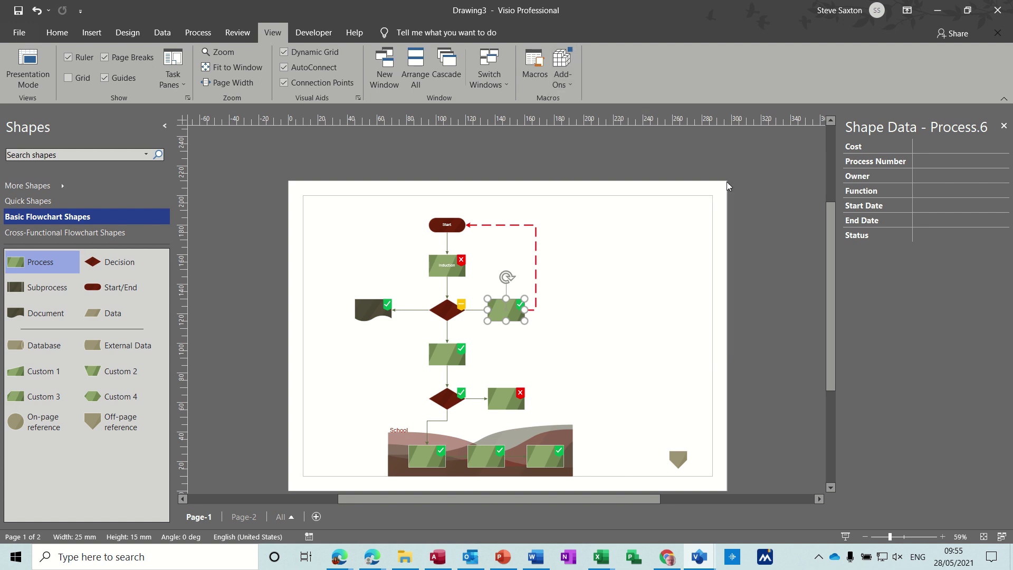
drag(582, 175, 754, 152)
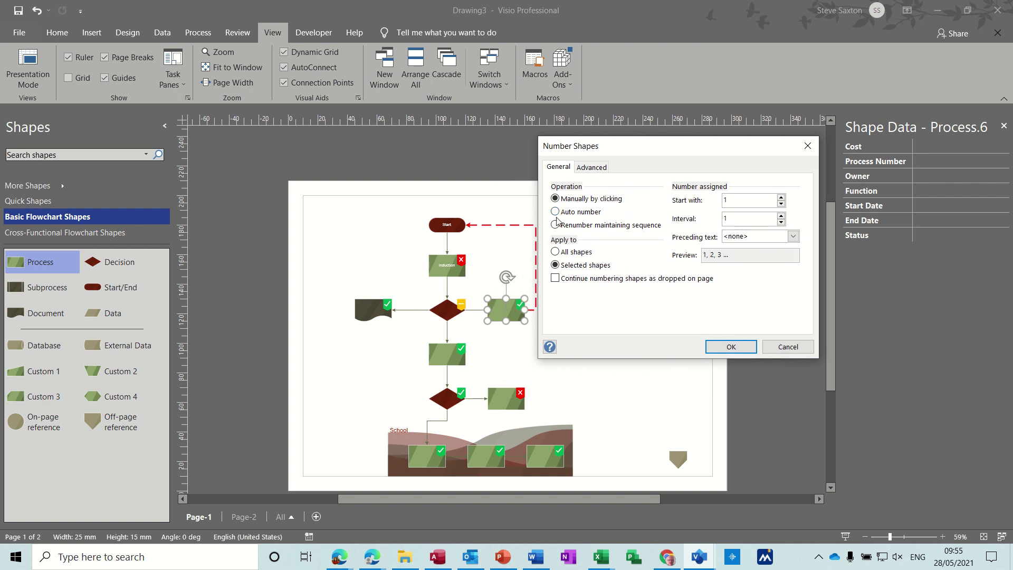
click(453, 225)
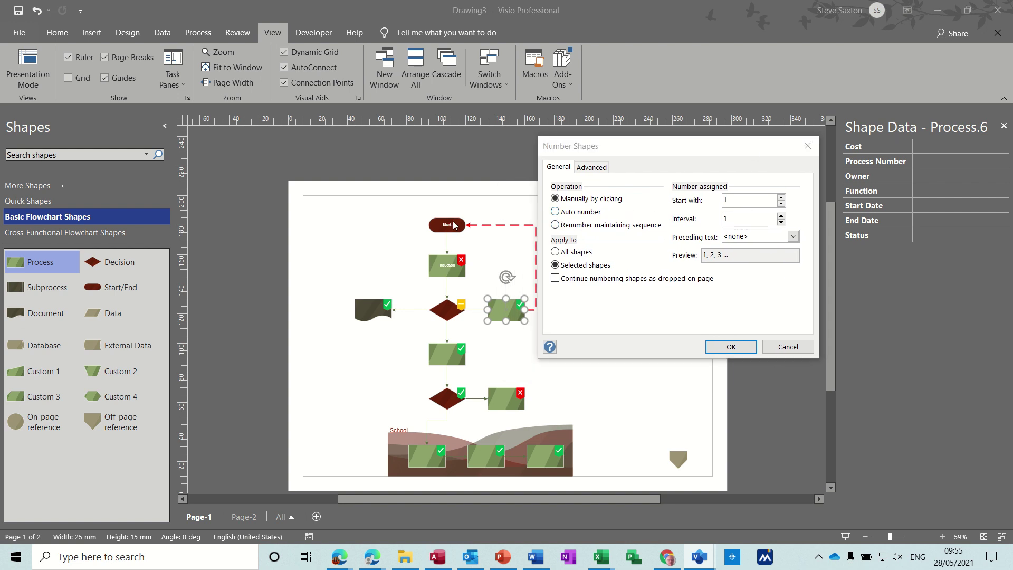
click(745, 315)
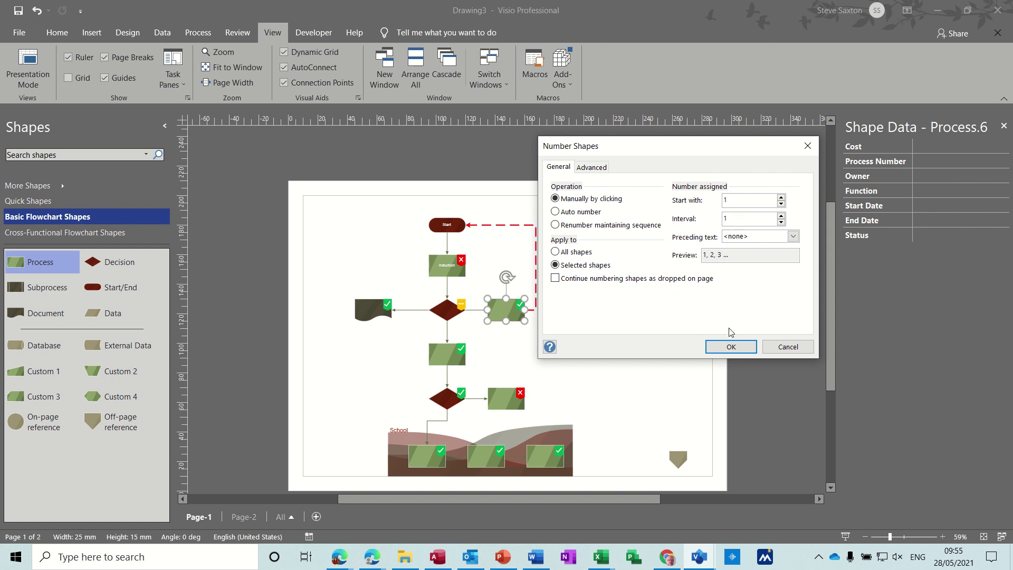
click(731, 347)
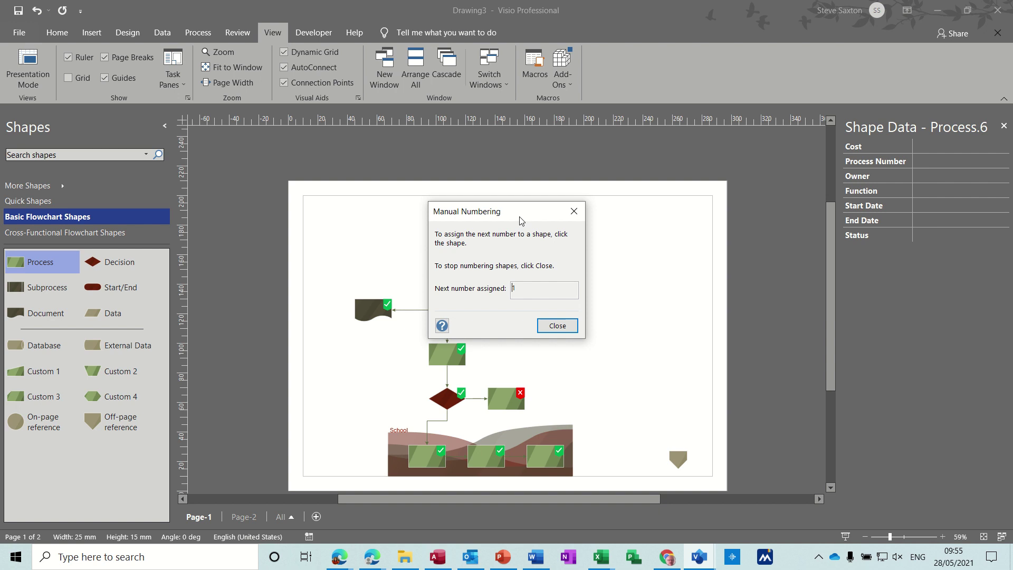
Step: Number the Start shape, Induction process, upper decision, the process beside it and the document from 1 to 5 in that order
drag(557, 214, 676, 181)
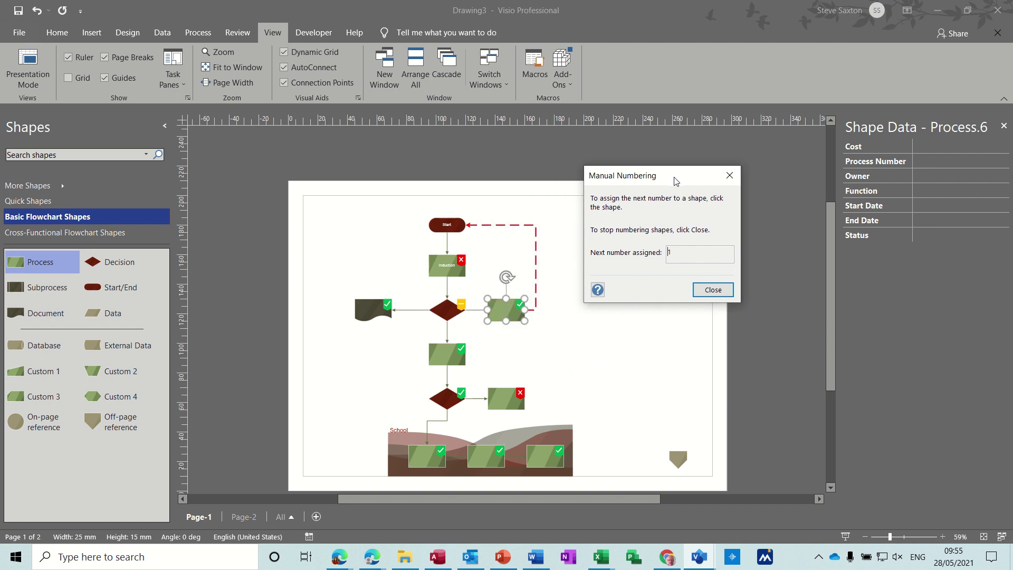
click(455, 226)
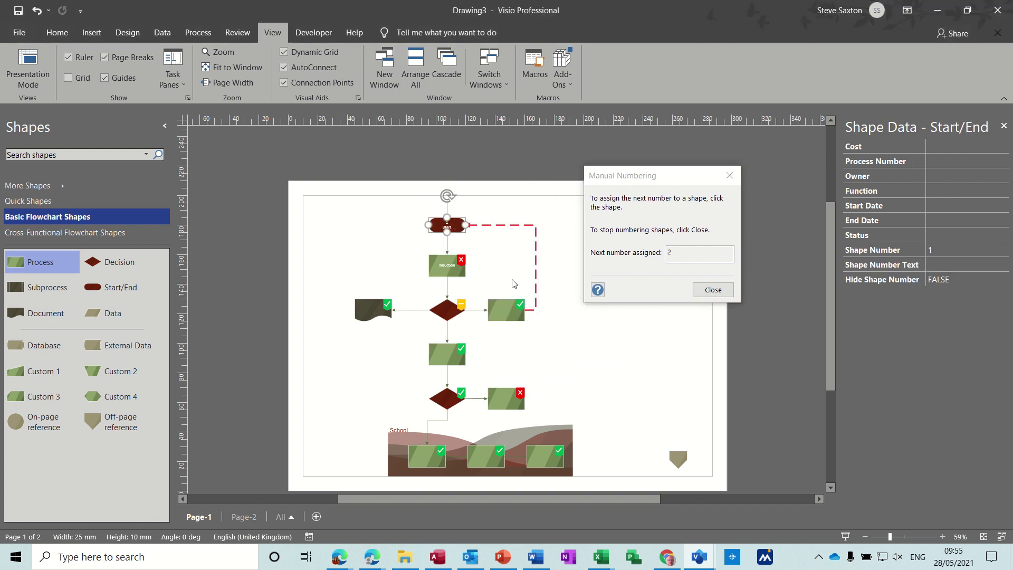
click(453, 271)
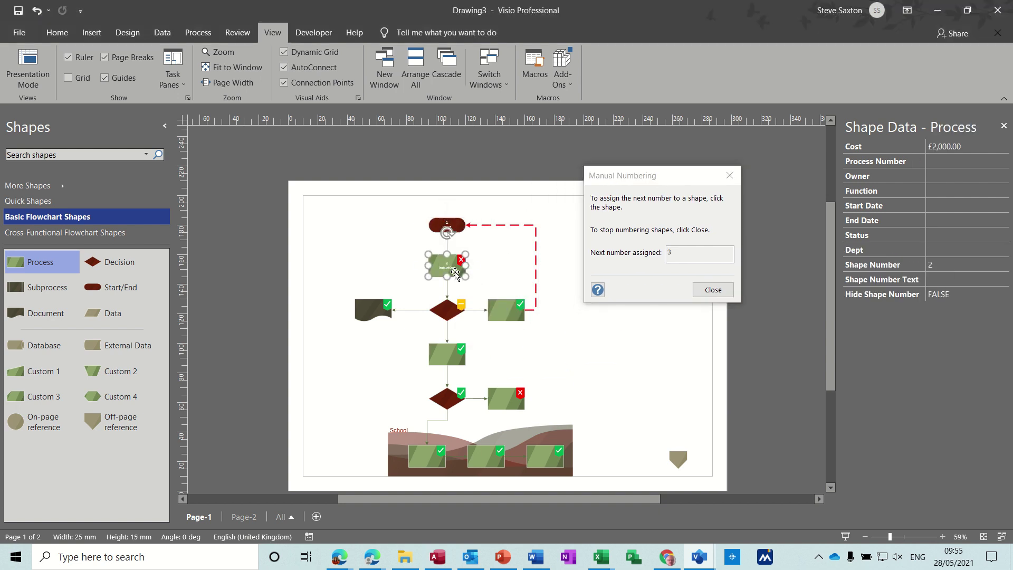
click(449, 314)
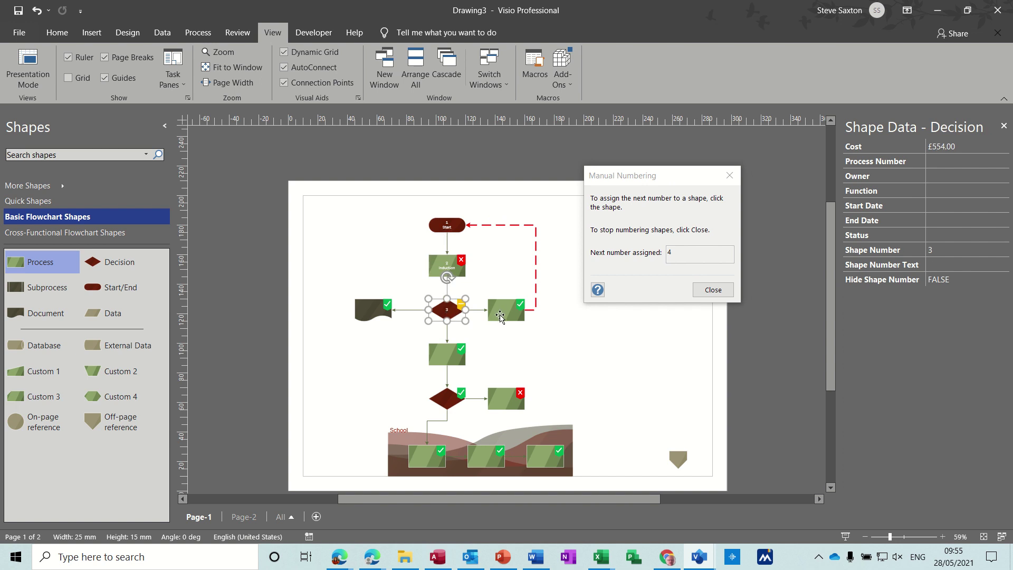
click(500, 316)
click(377, 315)
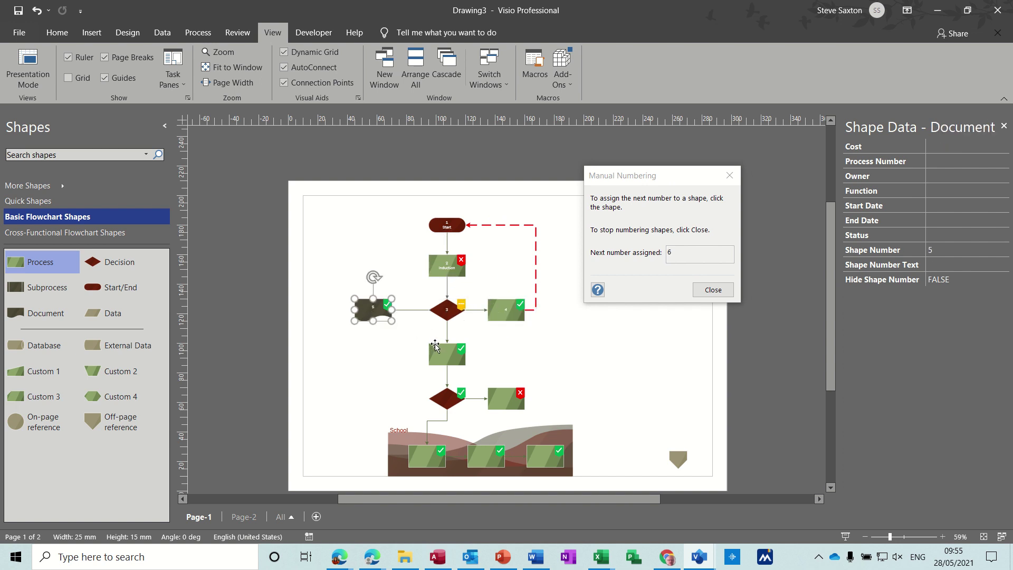
Step: Number the lower process, lower decision, its side process and the three School container processes from 6 to 11, and end manual numbering
click(436, 346)
click(446, 397)
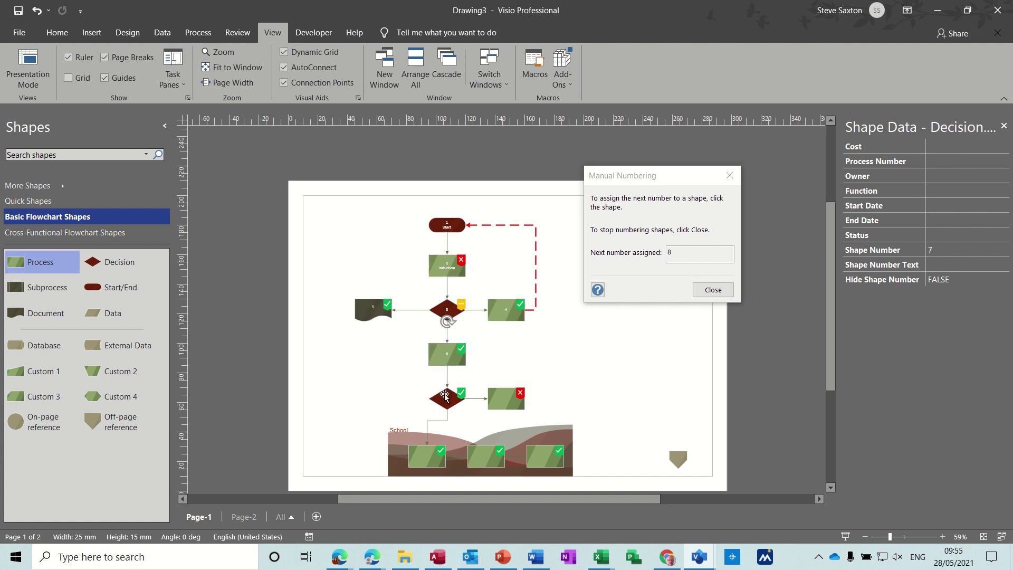
click(496, 401)
click(419, 460)
click(495, 459)
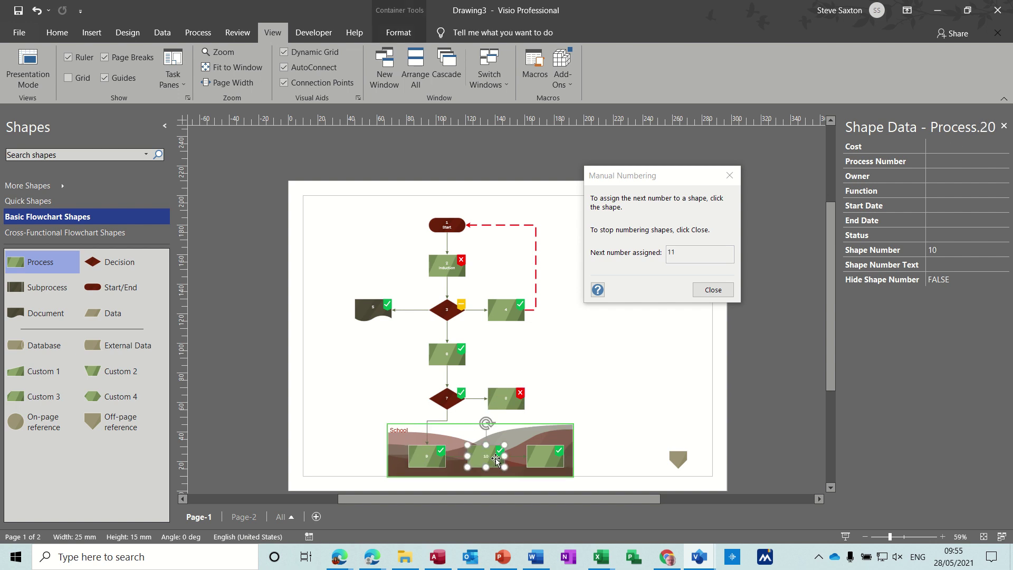
click(545, 463)
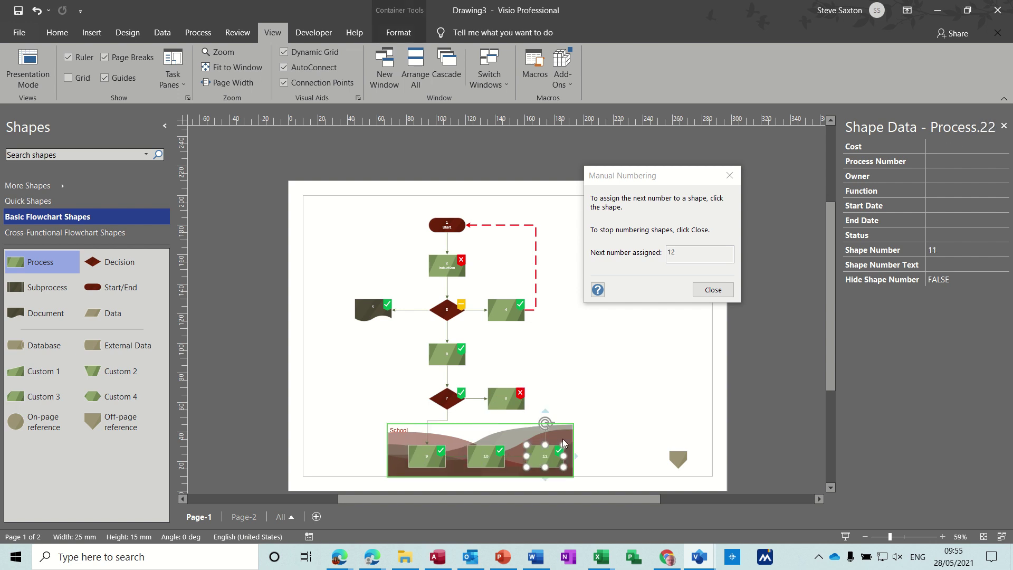
click(713, 291)
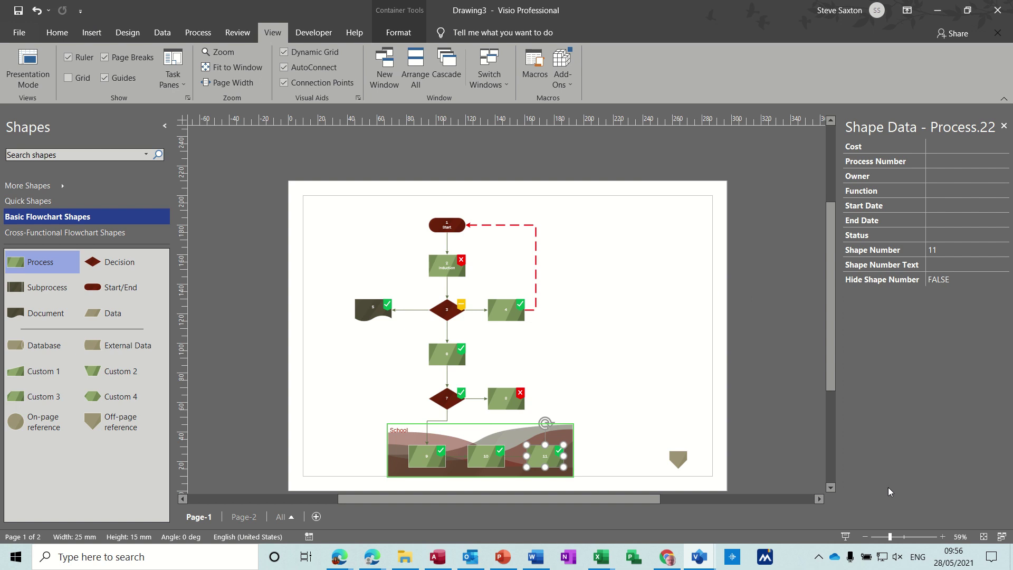
click(943, 536)
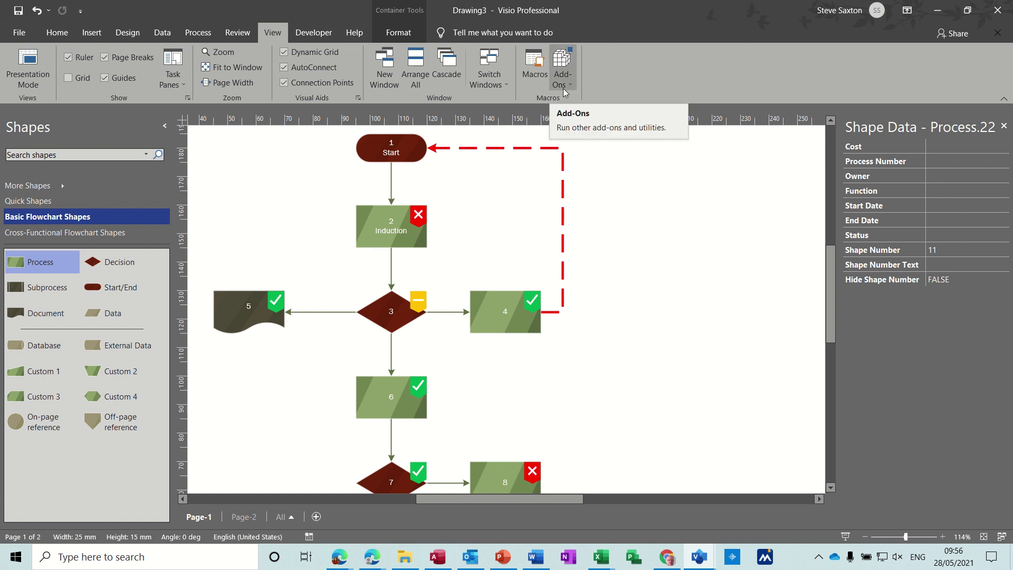
click(160, 33)
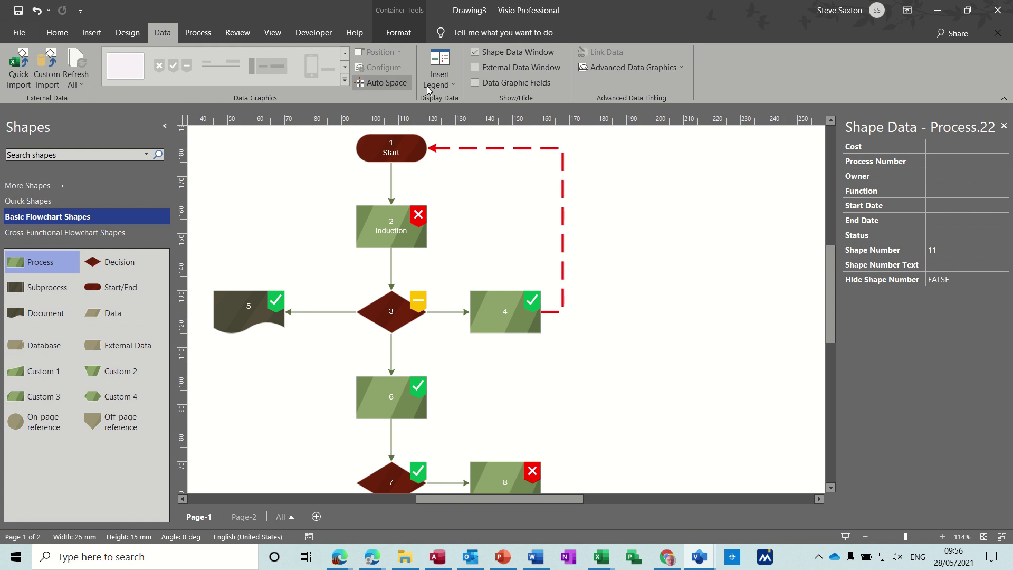
click(623, 68)
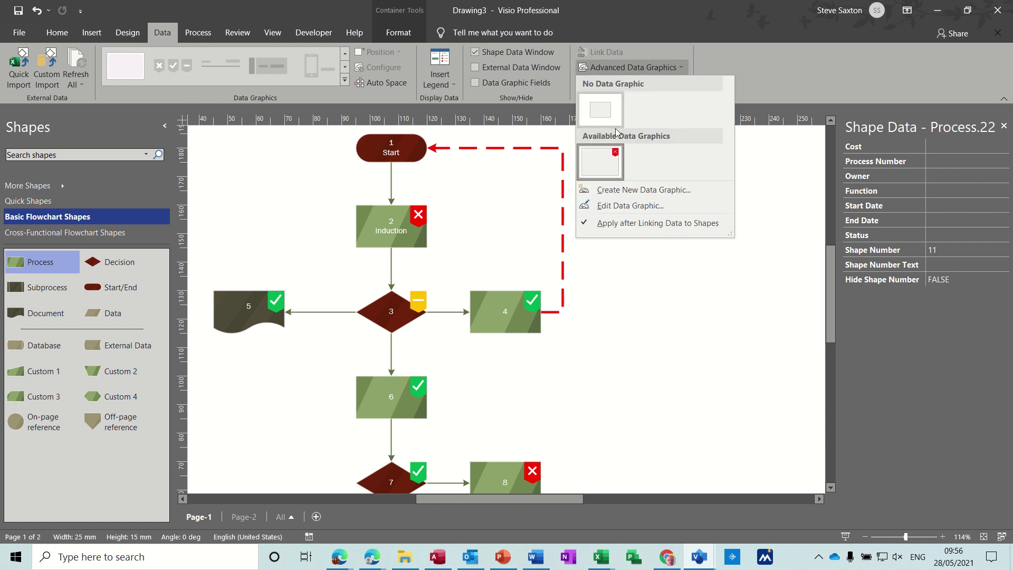
click(633, 279)
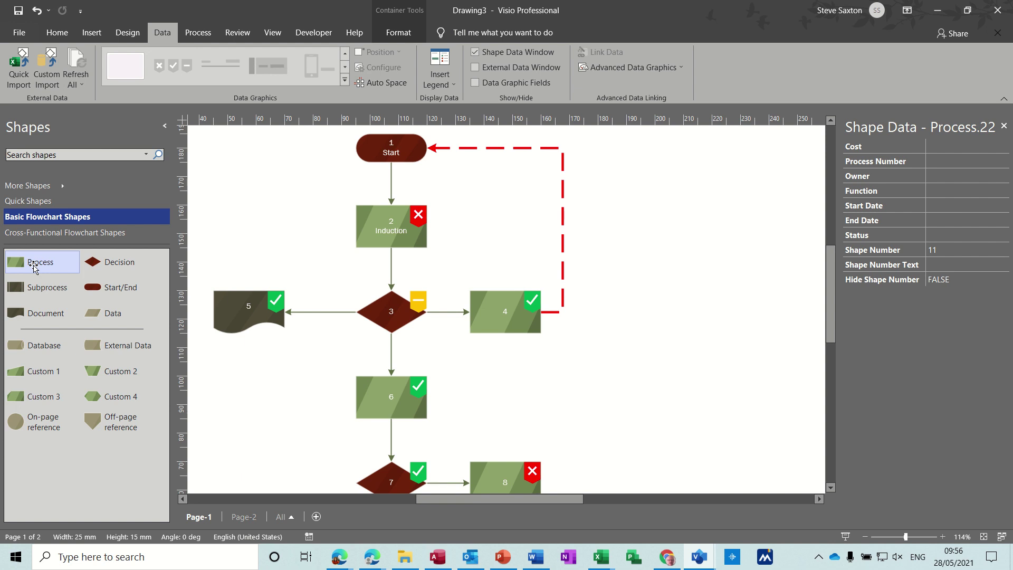
Step: Add a connected process shape on the right side of process 6 using AutoConnect
click(416, 408)
mouse_move(438, 396)
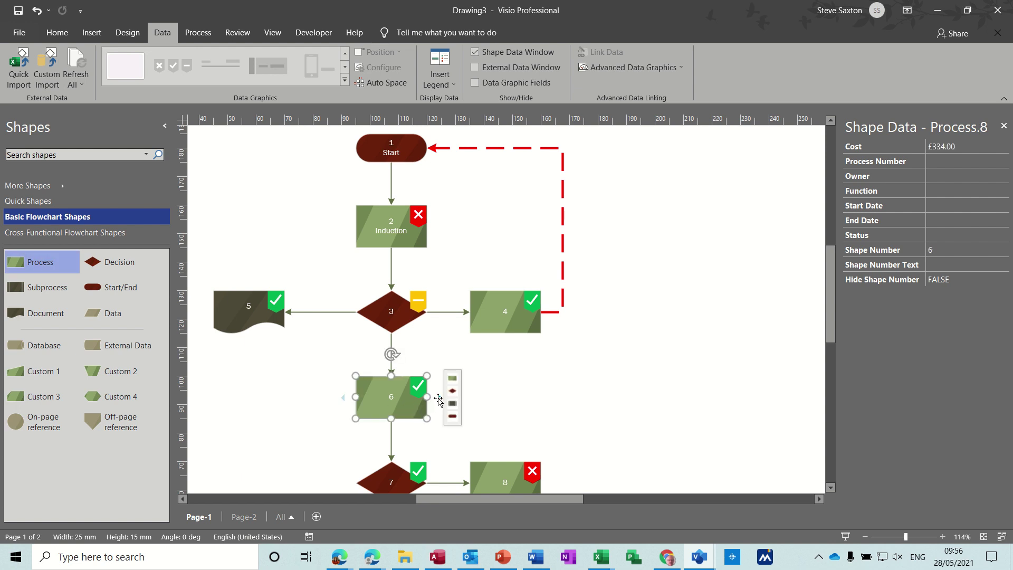
click(457, 377)
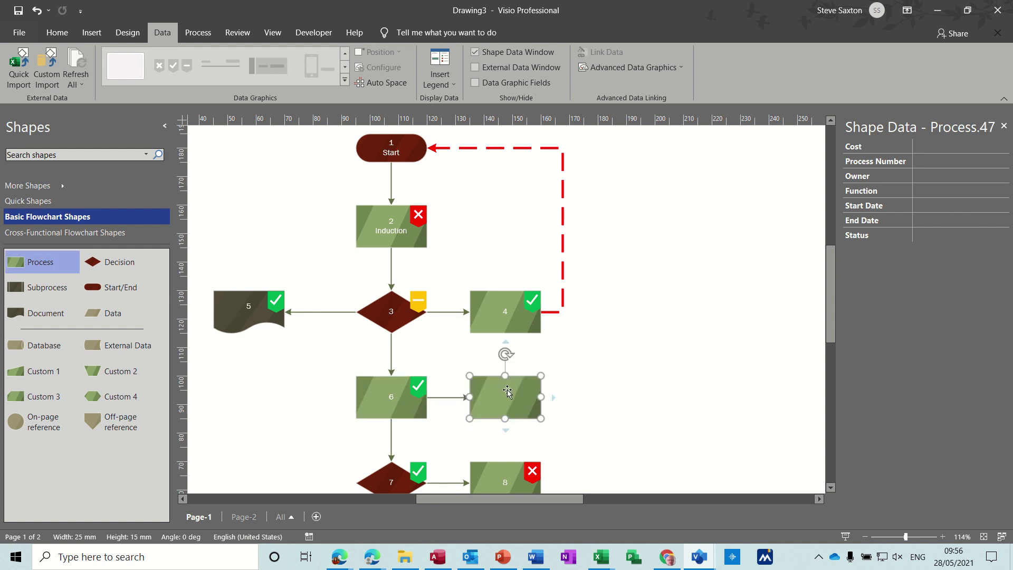
Step: Apply the existing icon data graphic to the new process beside process 6 and set its Cost to 554
click(632, 65)
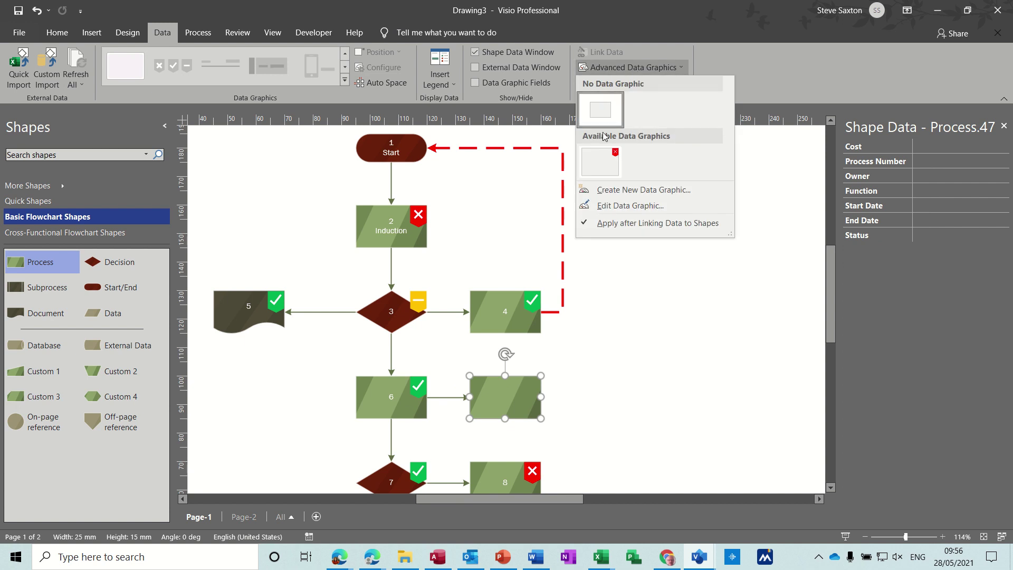
click(601, 161)
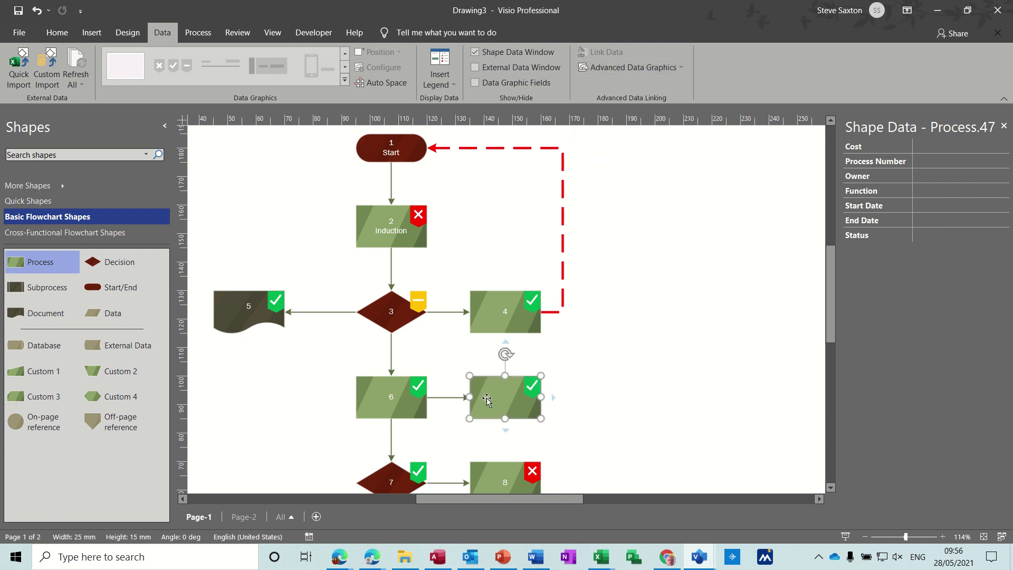
click(925, 150)
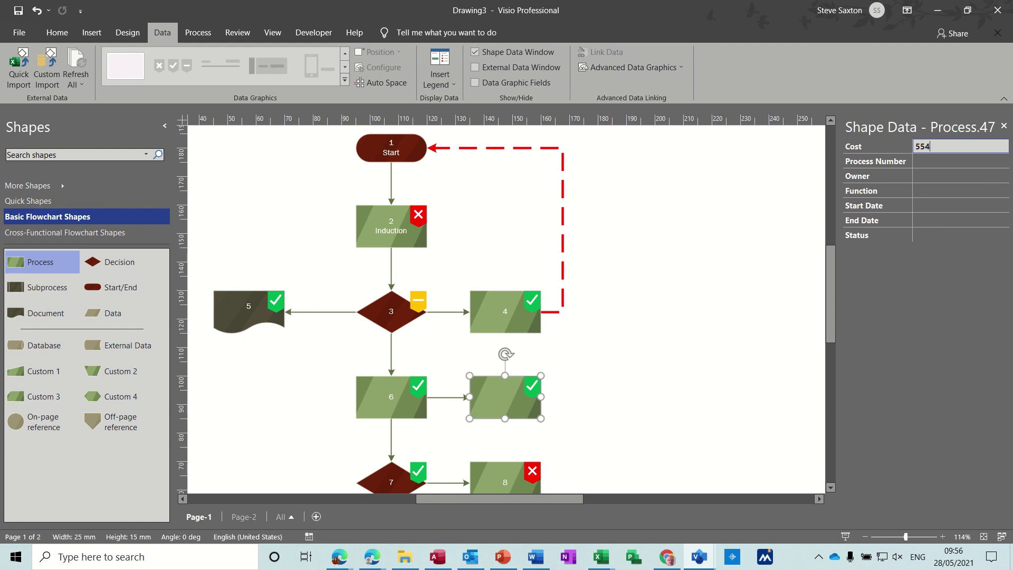
text(554)
key(Return)
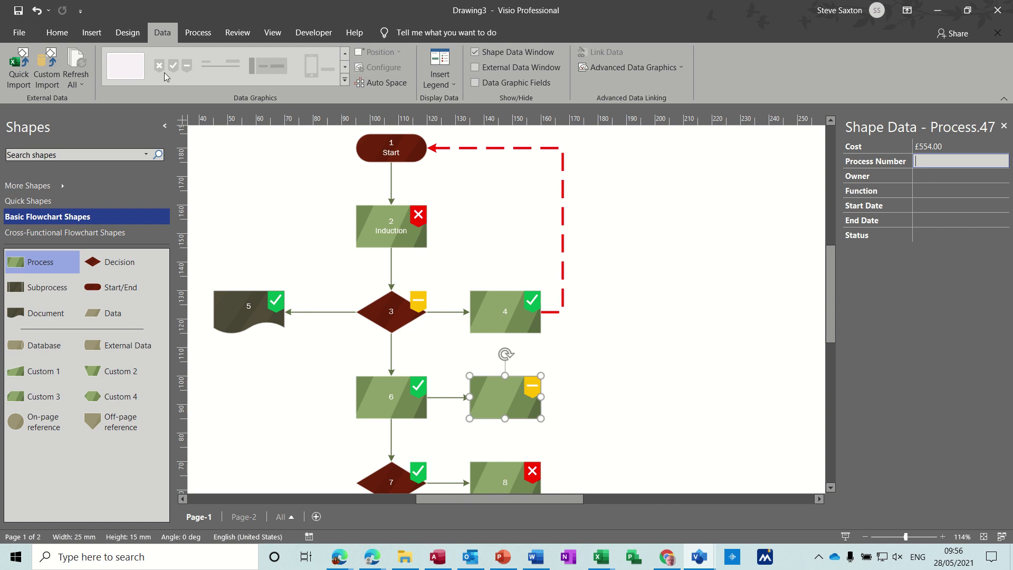
Step: Enclose the new process beside process 6 in a Full sail container and lock the container
click(92, 33)
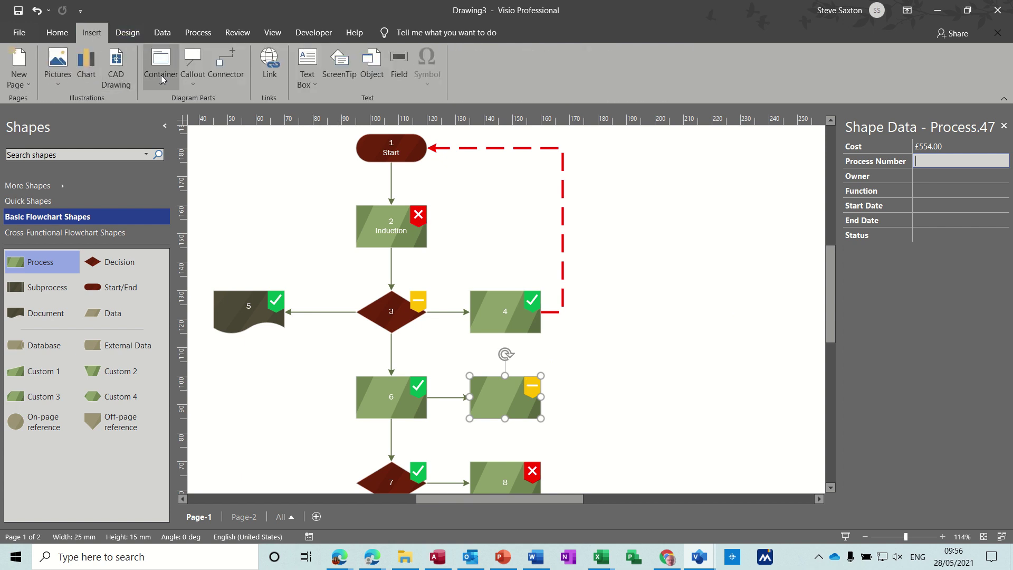
click(162, 84)
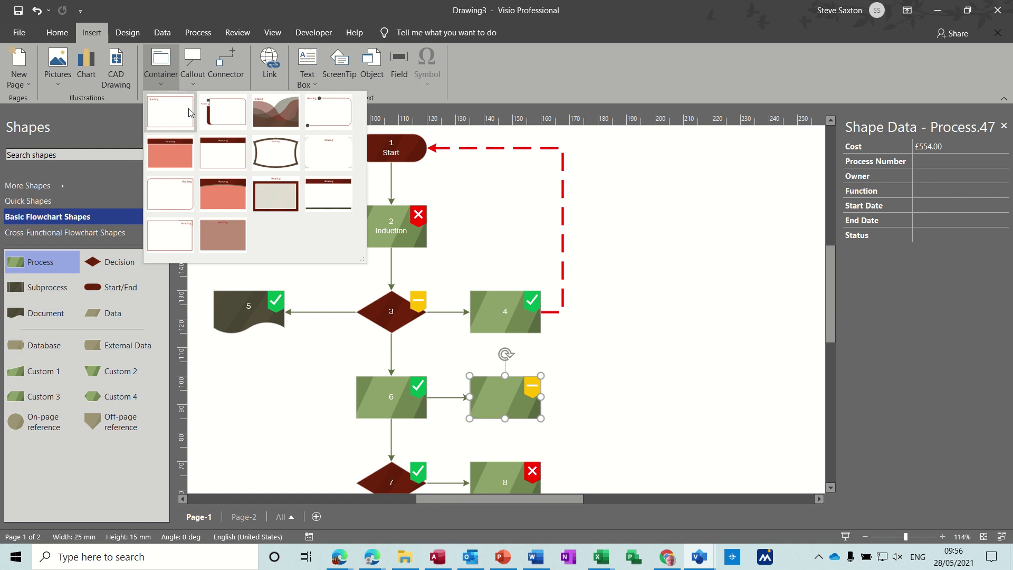
click(262, 159)
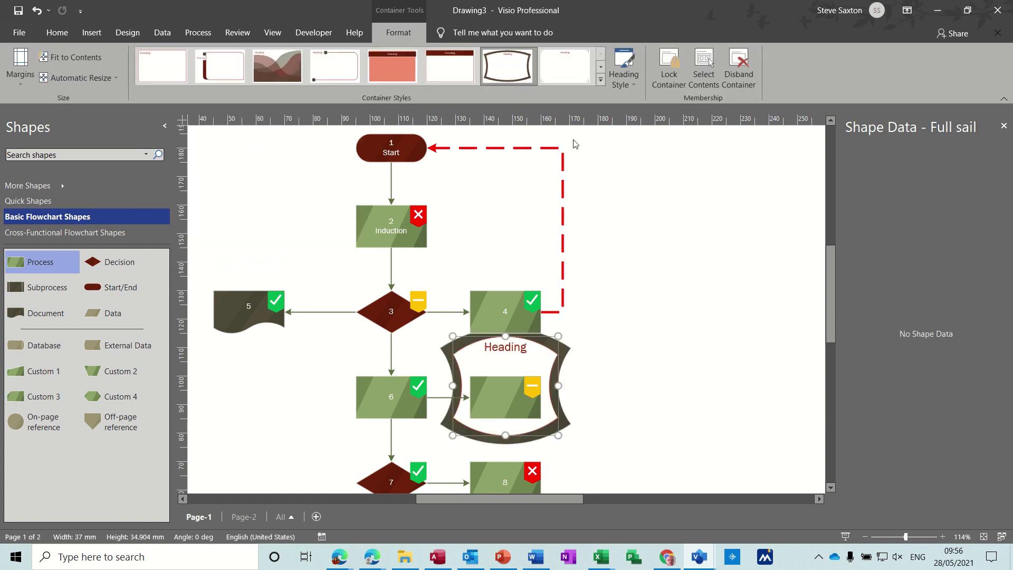
click(667, 70)
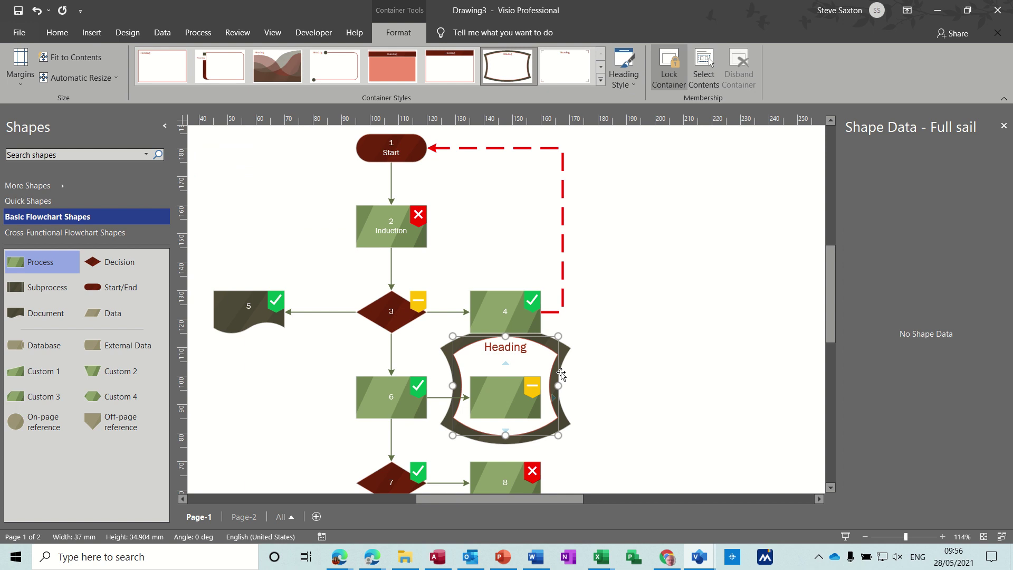
Step: Move the locked container to the empty area right of the dashed connector and set its heading to Test
drag(561, 366, 740, 310)
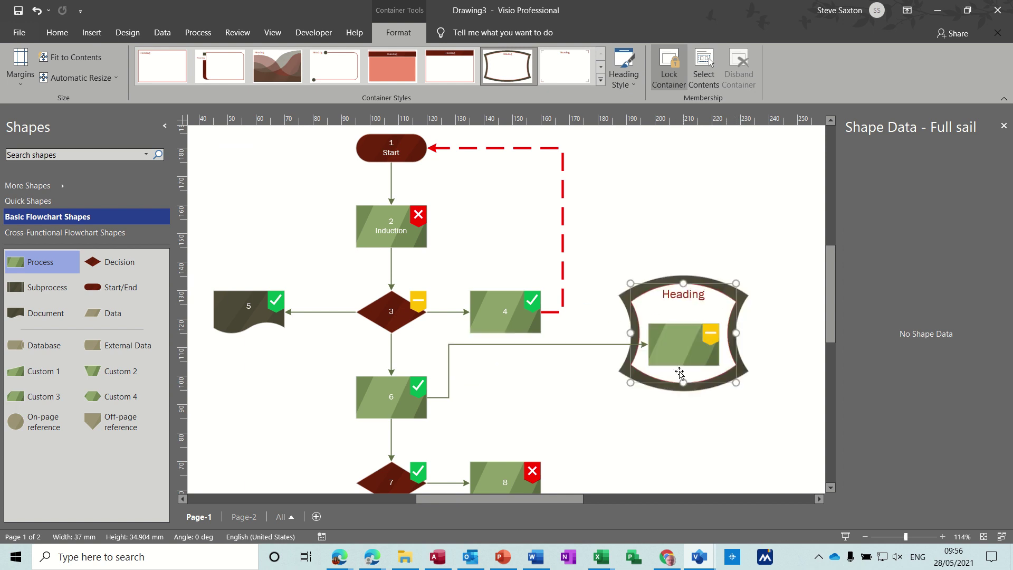
double_click(680, 296)
text(Test)
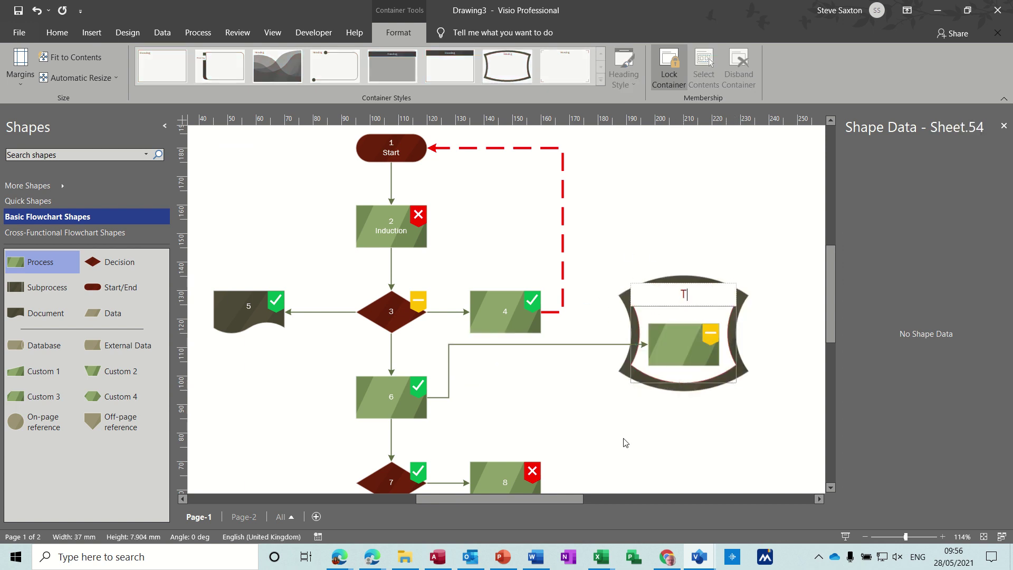
click(517, 404)
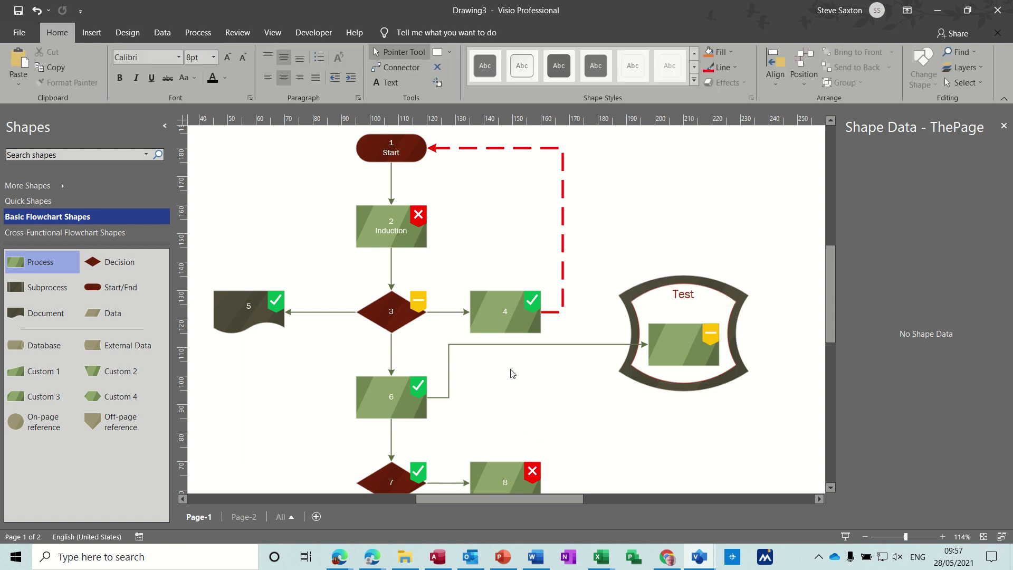
Step: View the shape data of process 4 and of the Induction process
click(483, 323)
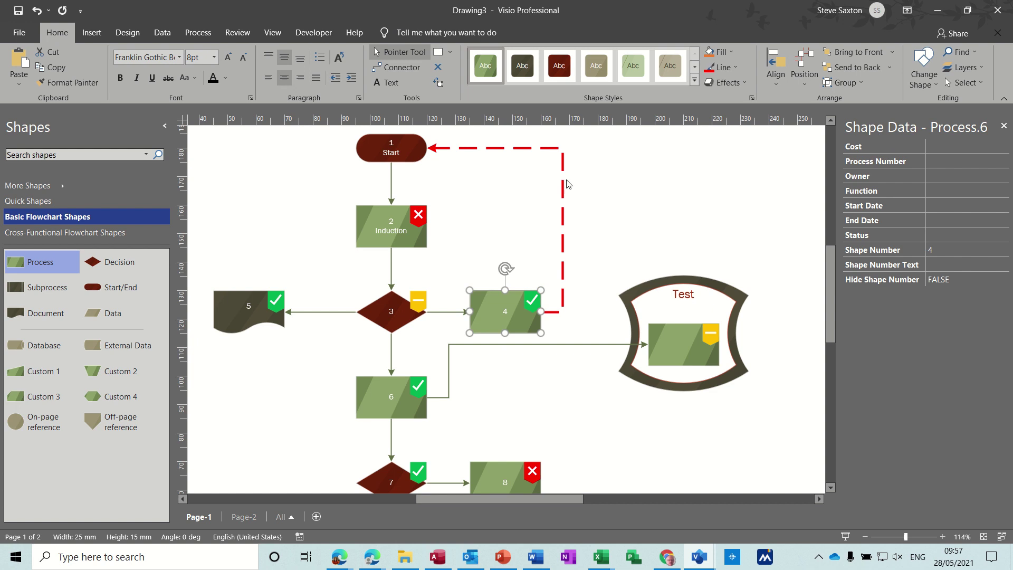
click(372, 227)
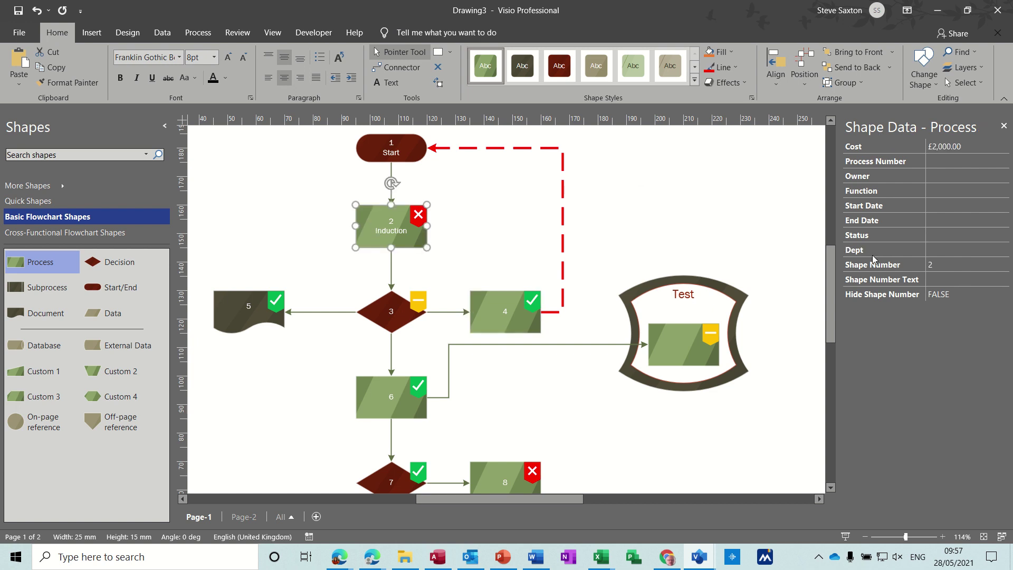